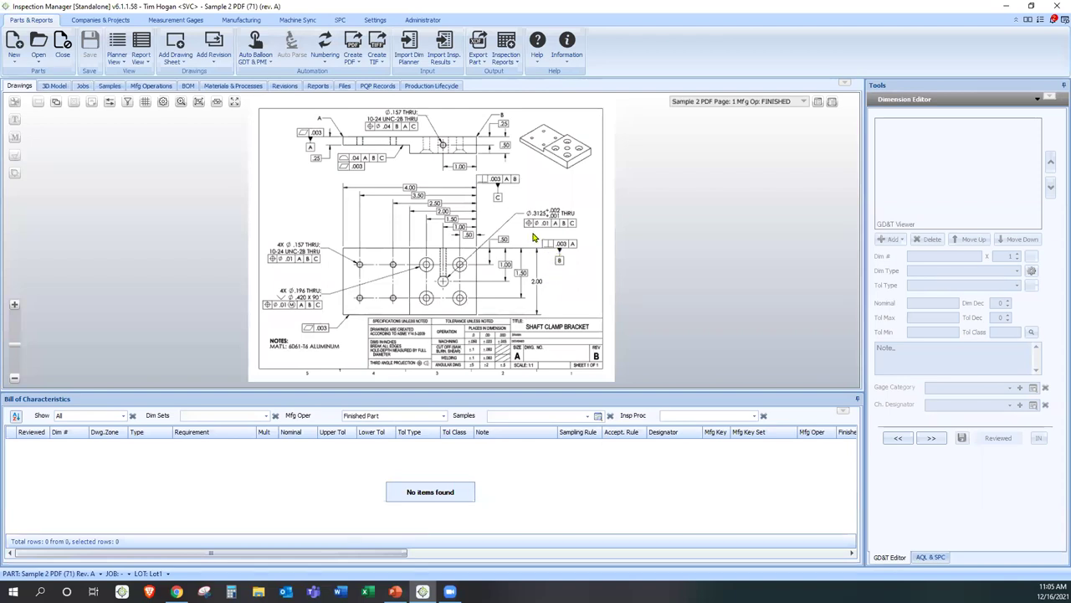
- Run Auto Balloon GDT & PMI on the current page, producing 34 numbered characteristics
{"action": "left_click", "coordinate": [254, 45]}
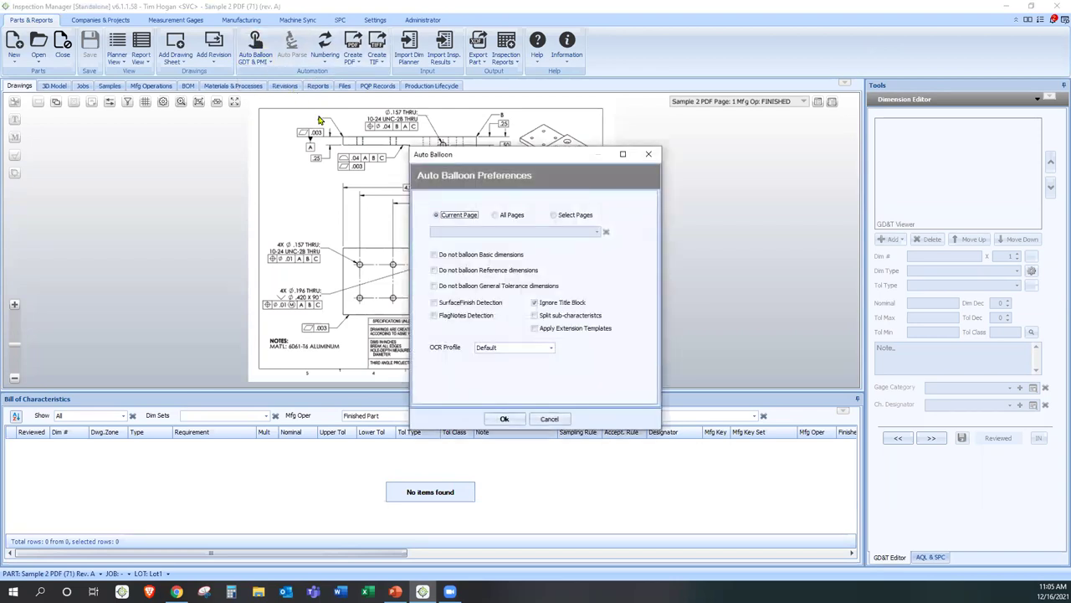
{"action": "left_click", "coordinate": [460, 220]}
{"action": "left_click", "coordinate": [503, 417]}
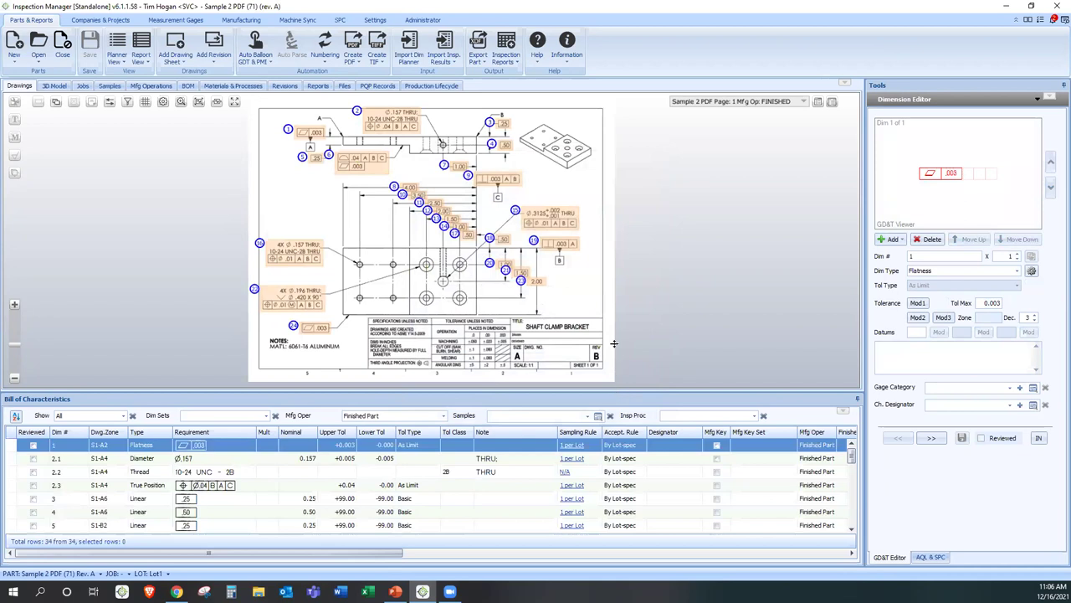
- Review the characteristics table and the 3D Model view, then return to the ballooned drawing
{"action": "left_click_drag", "start_coordinate": [632, 150], "coordinate": [632, 152]}
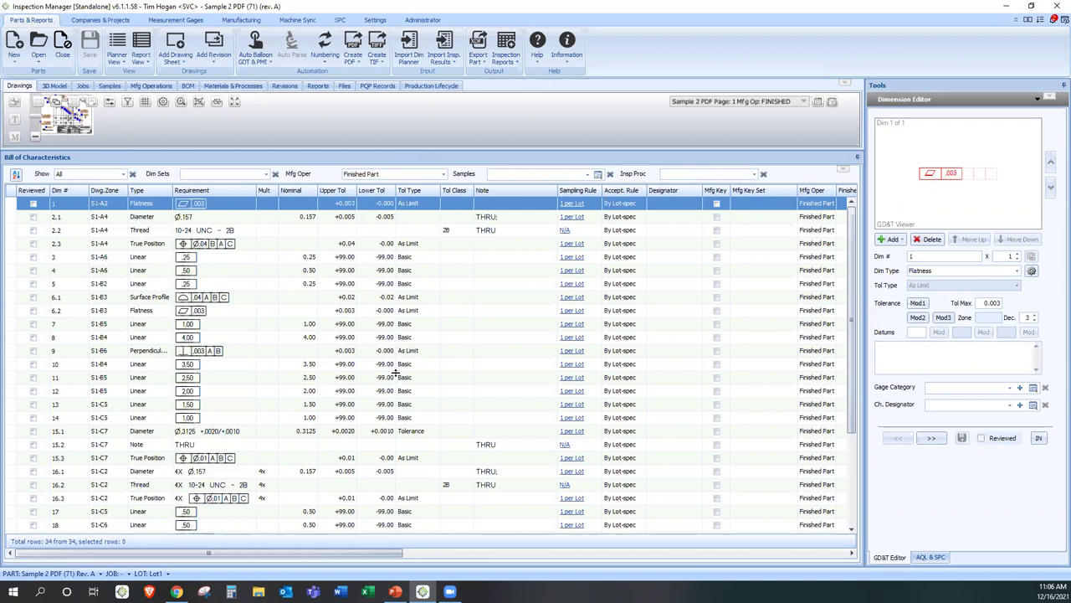
{"action": "left_click_drag", "start_coordinate": [394, 394], "coordinate": [397, 388]}
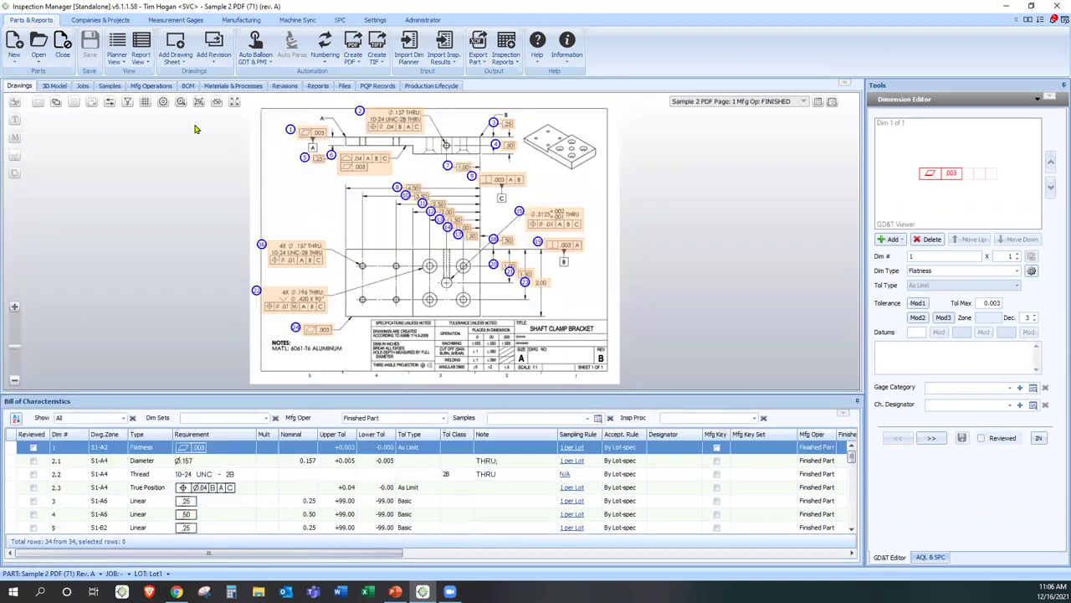
{"action": "left_click", "coordinate": [50, 86]}
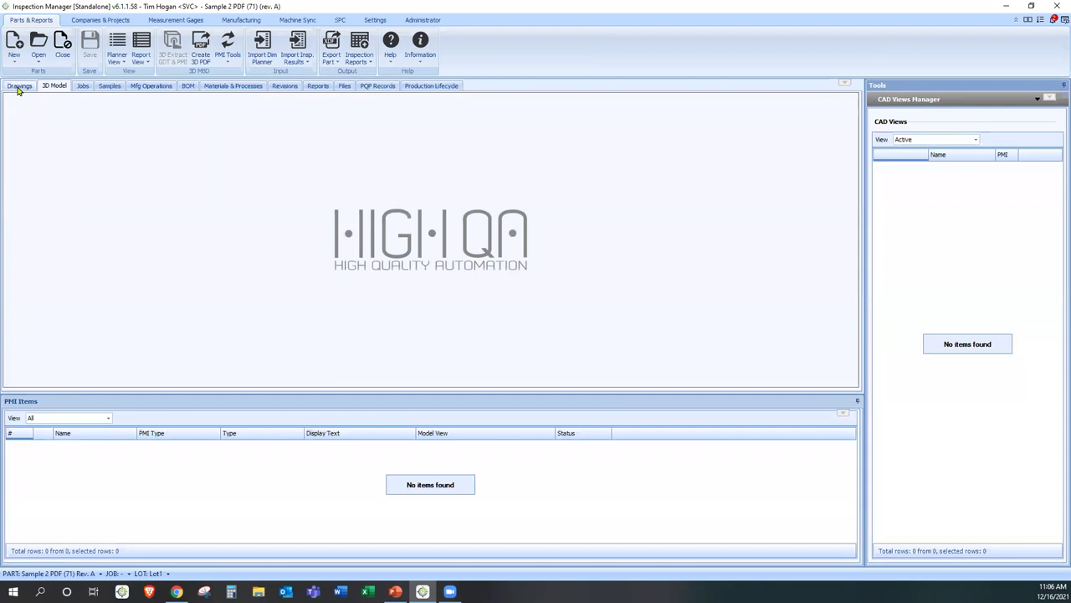
{"action": "left_click", "coordinate": [18, 86]}
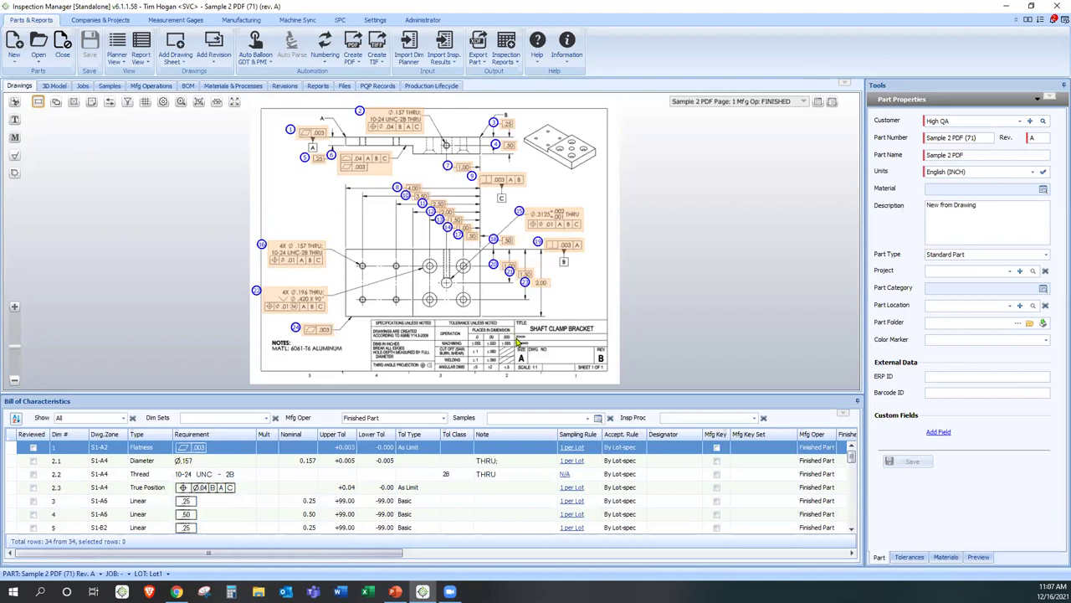
- Capture SHAFT CLAMP BRACKET from the title block as the part name
{"action": "scroll", "coordinate": [522, 343], "scroll_direction": "up", "scroll_amount": 5}
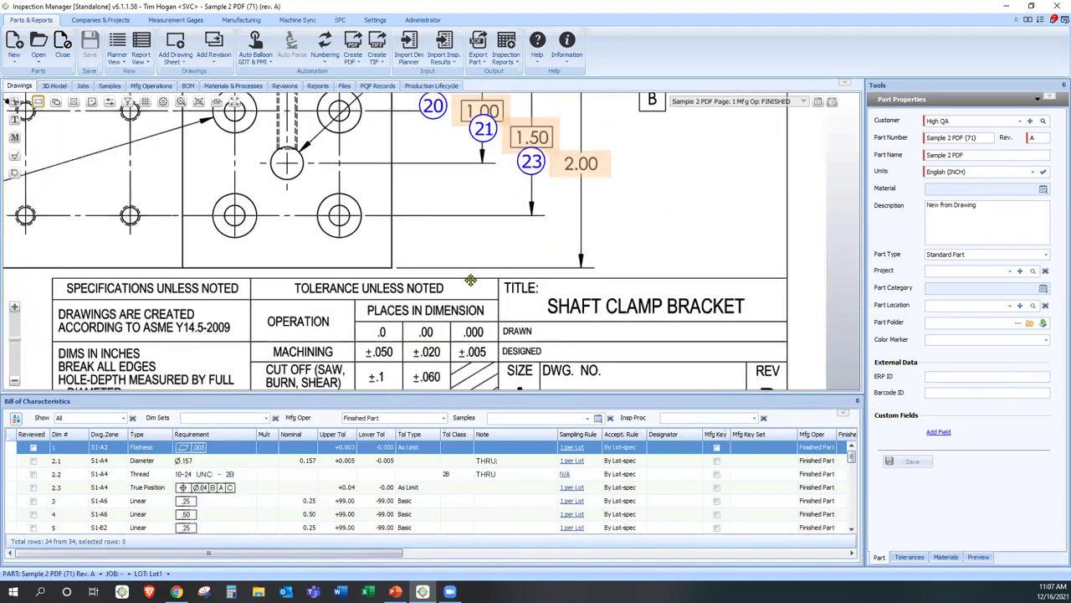
{"action": "scroll", "coordinate": [382, 221], "scroll_direction": "up", "scroll_amount": 2}
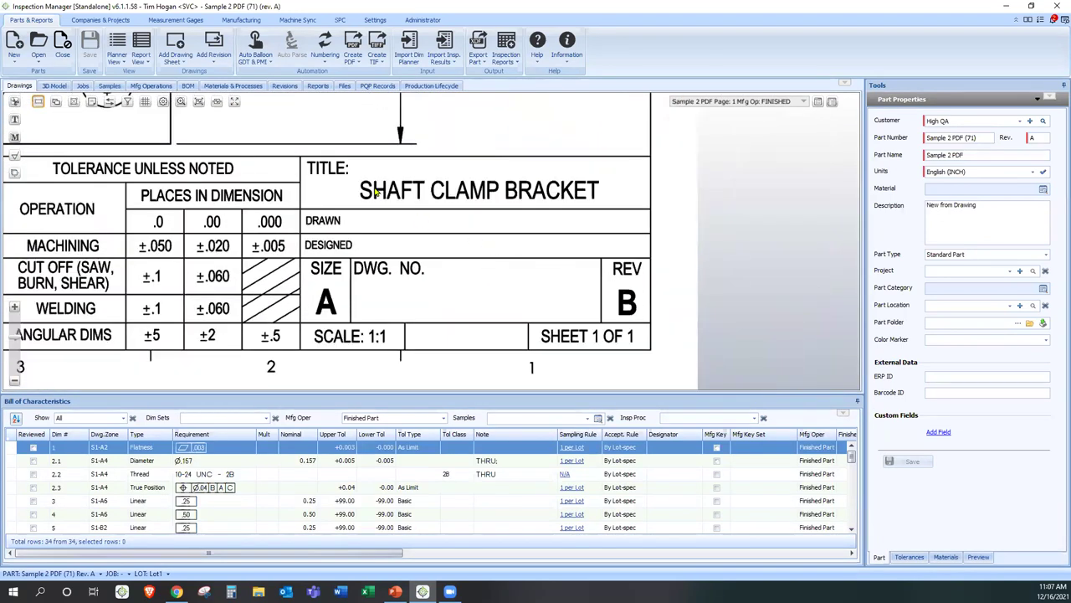
{"action": "left_click_drag", "start_coordinate": [353, 178], "coordinate": [604, 204]}
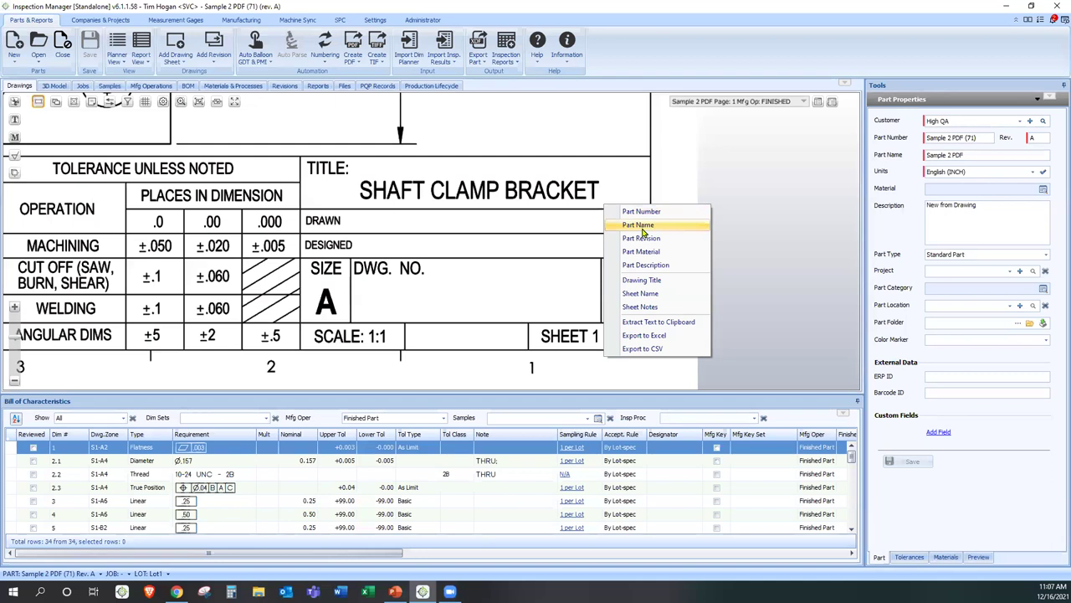
{"action": "left_click", "coordinate": [648, 230]}
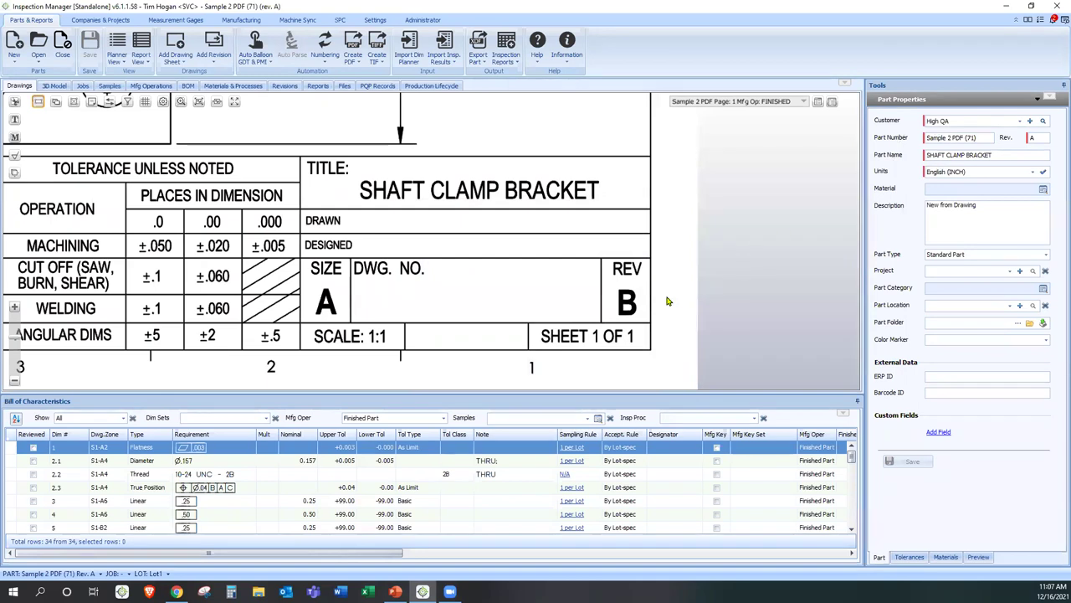
- Capture the title block's REV letter B as the part revision
{"action": "left_click_drag", "start_coordinate": [618, 288], "coordinate": [649, 322]}
{"action": "left_click", "coordinate": [680, 354]}
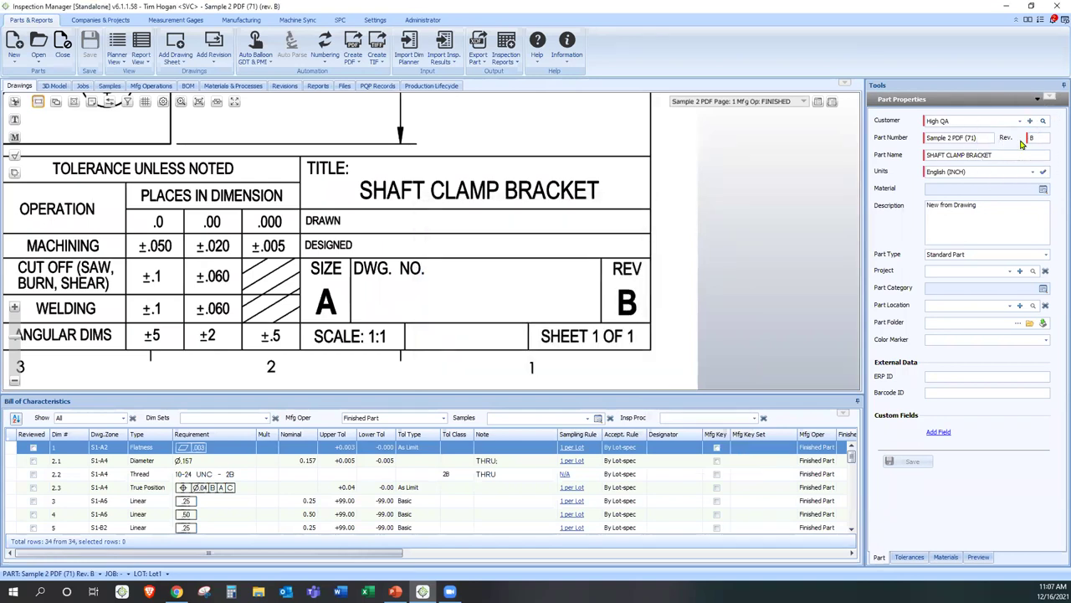
{"action": "left_click_drag", "start_coordinate": [268, 288], "coordinate": [471, 296]}
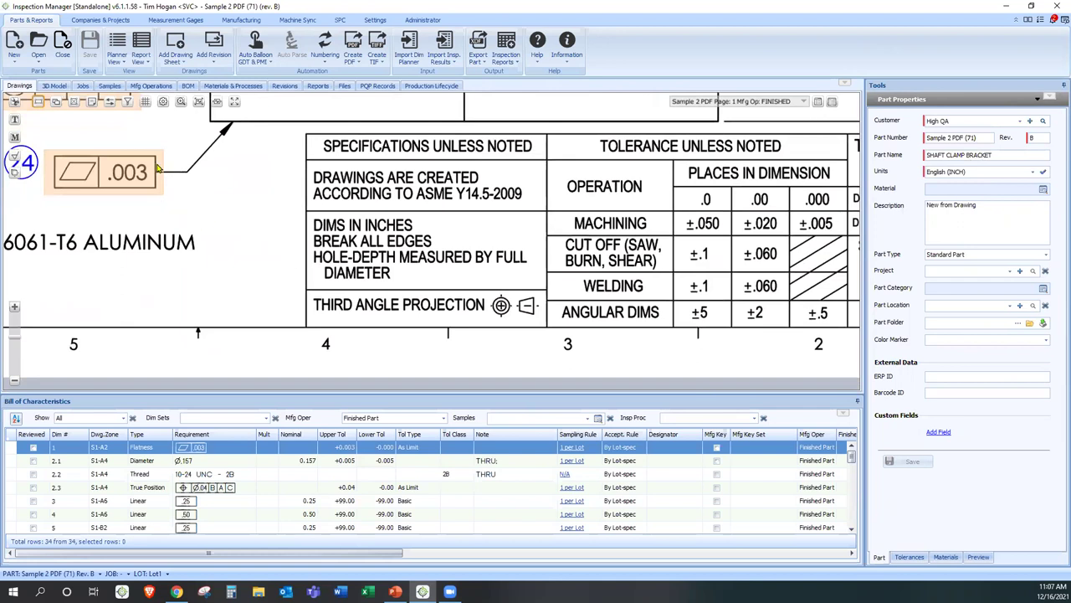
- Balloon the BREAK ALL EDGES note as characteristic 25 and check its row
{"action": "left_click", "coordinate": [14, 121]}
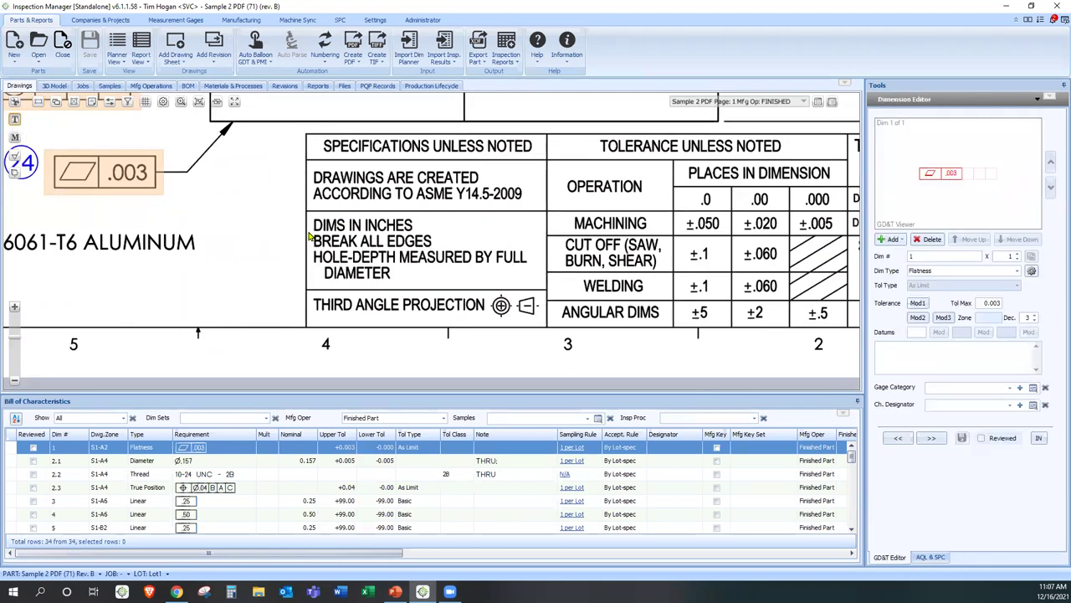
{"action": "left_click_drag", "start_coordinate": [310, 232], "coordinate": [444, 254]}
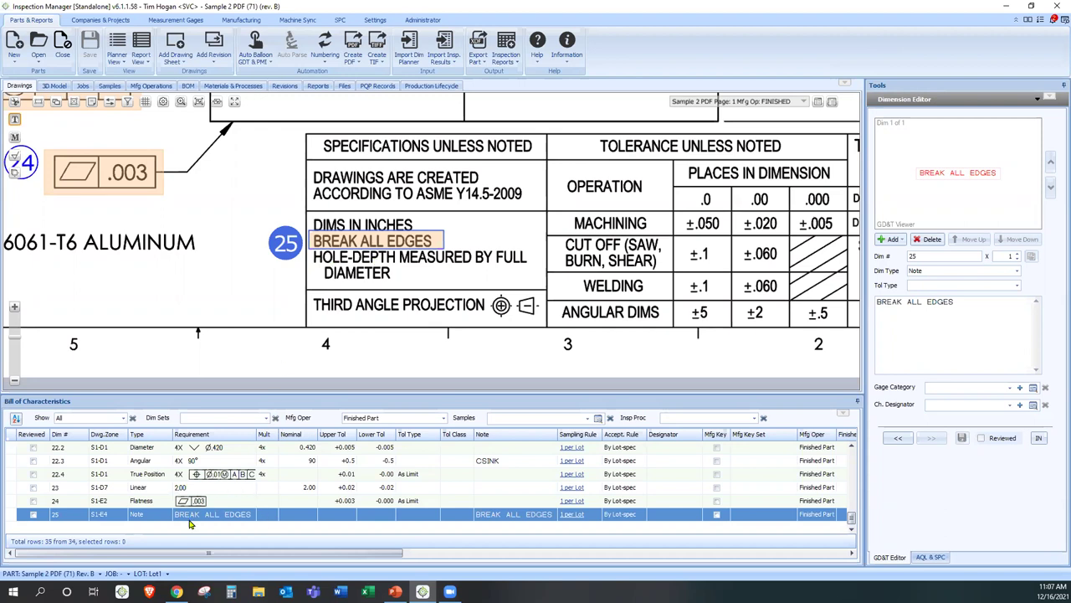
{"action": "left_click", "coordinate": [223, 516]}
- Balloon the HOLE-DEPTH MEASURED BY FULL DIAMETER note as 26, moving balloons 25 and 26 off the text
{"action": "left_click_drag", "start_coordinate": [483, 262], "coordinate": [311, 281]}
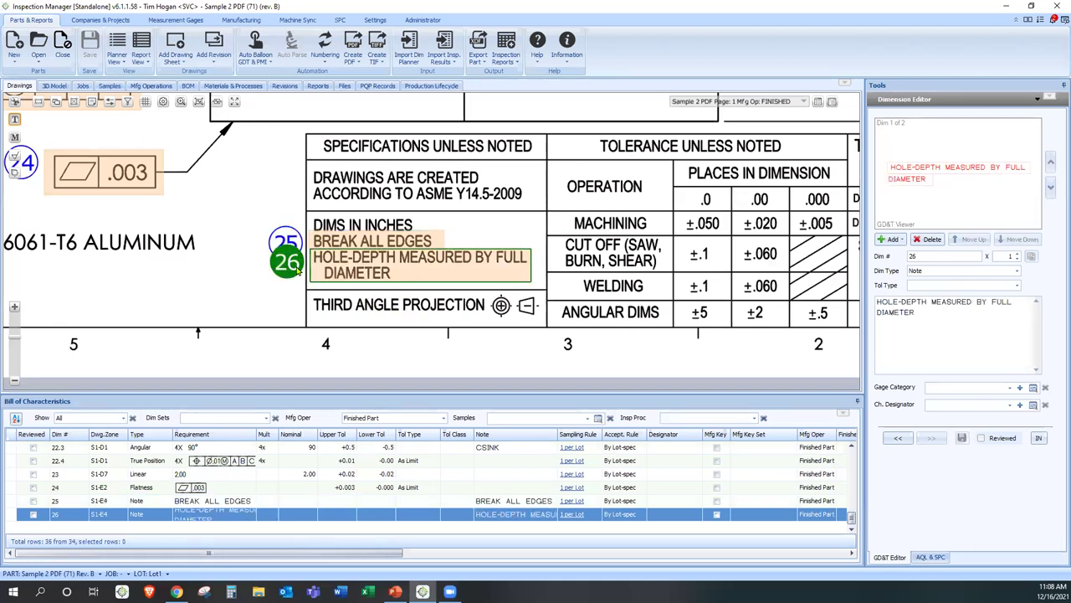
{"action": "left_click_drag", "start_coordinate": [305, 258], "coordinate": [219, 277]}
{"action": "left_click_drag", "start_coordinate": [285, 243], "coordinate": [241, 246]}
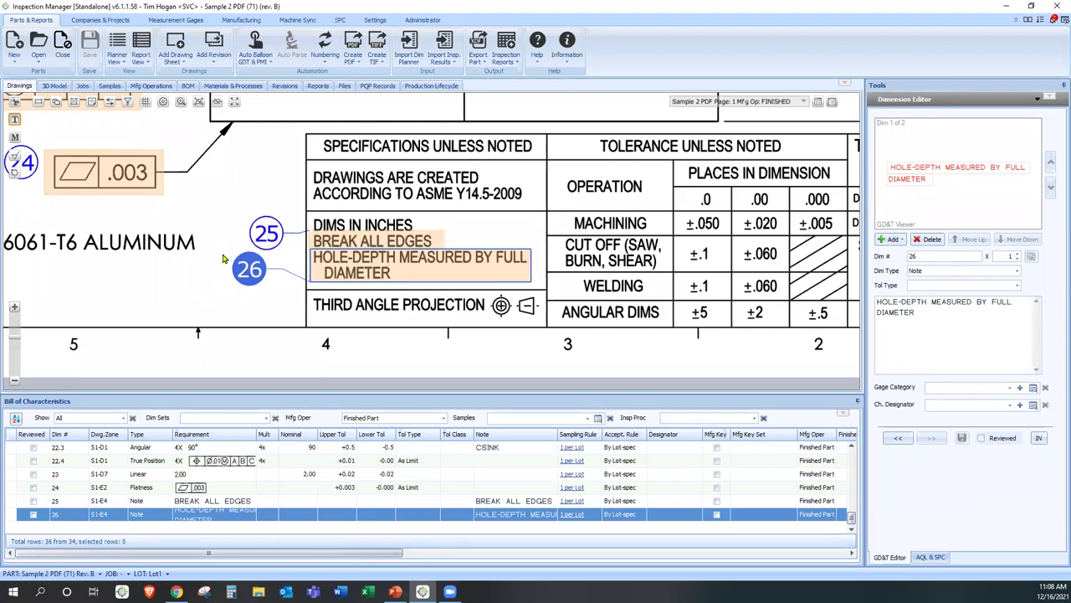
{"action": "scroll", "coordinate": [201, 267], "scroll_direction": "down", "scroll_amount": 1}
{"action": "left_click_drag", "start_coordinate": [186, 276], "coordinate": [212, 207]}
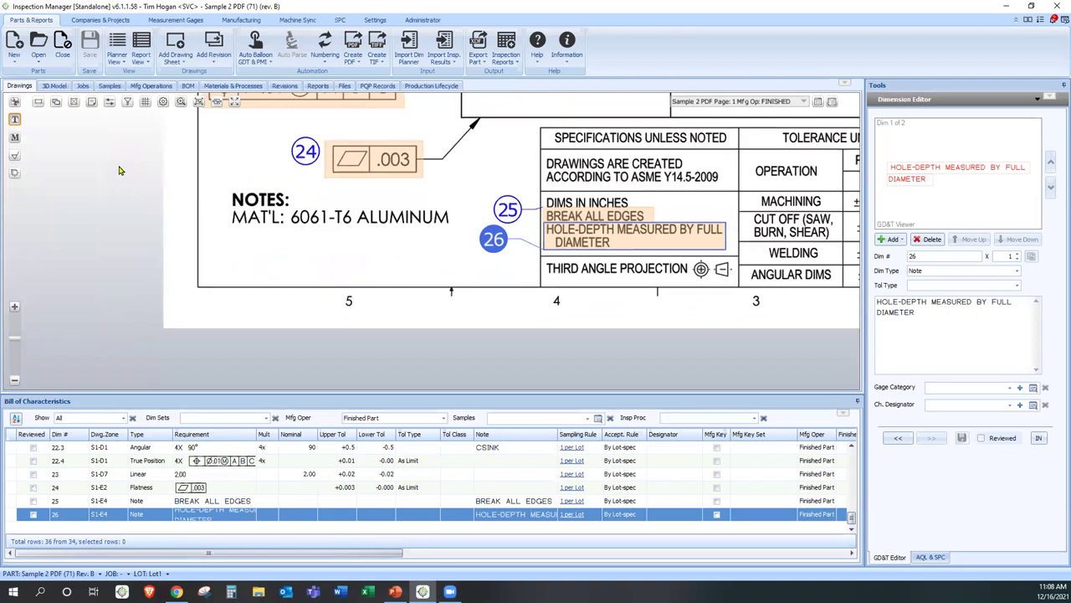
- Capture 6061-T6 ALUMINUM from the MAT'L note as the material, with supplier Material Supplier
{"action": "left_click", "coordinate": [14, 137]}
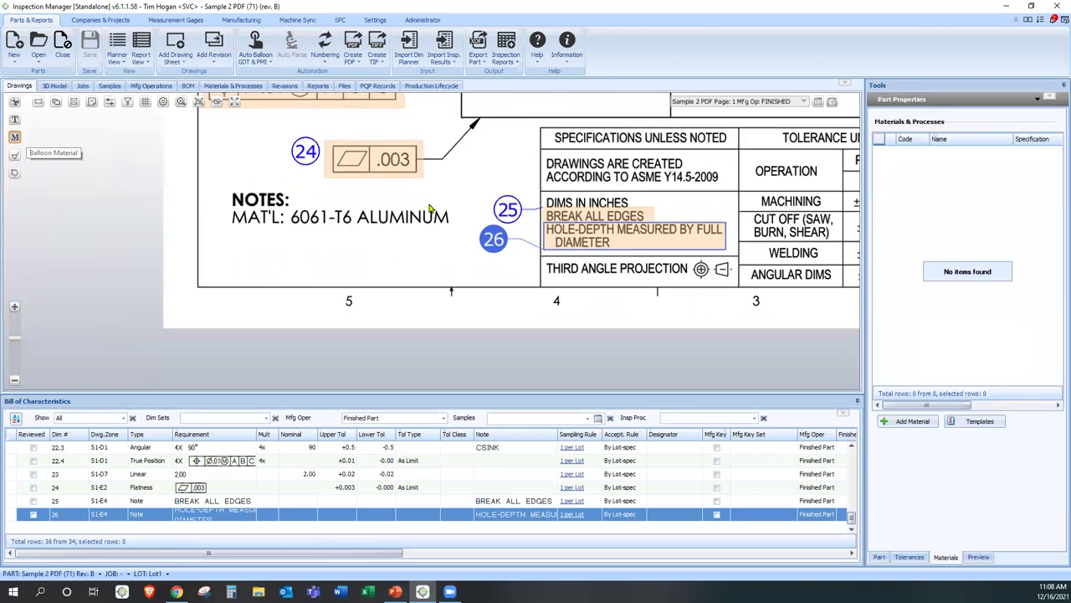
{"action": "left_click_drag", "start_coordinate": [460, 207], "coordinate": [284, 227]}
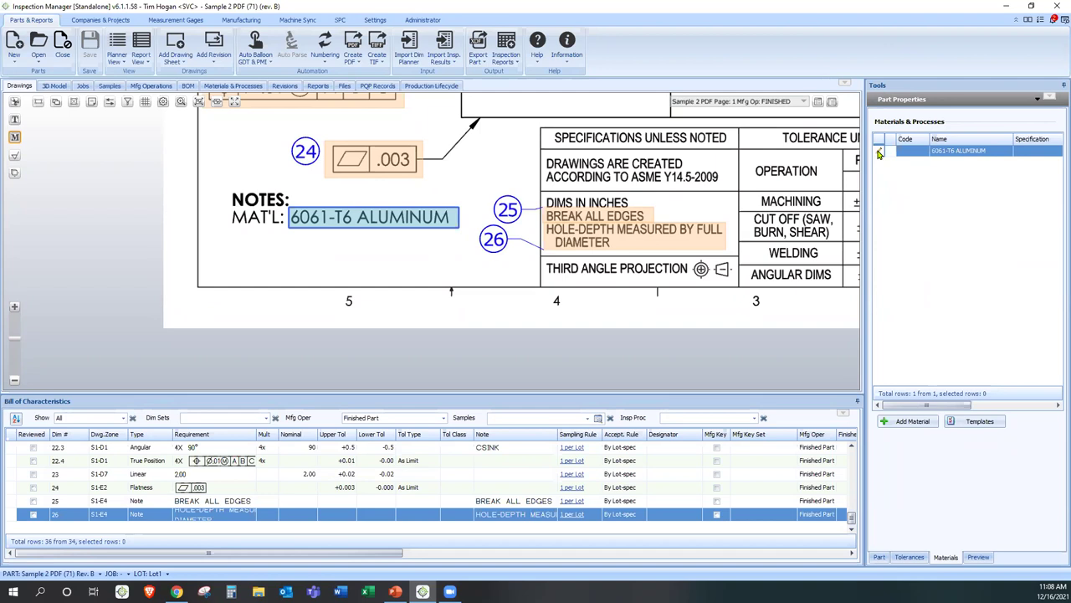
{"action": "left_click", "coordinate": [879, 153]}
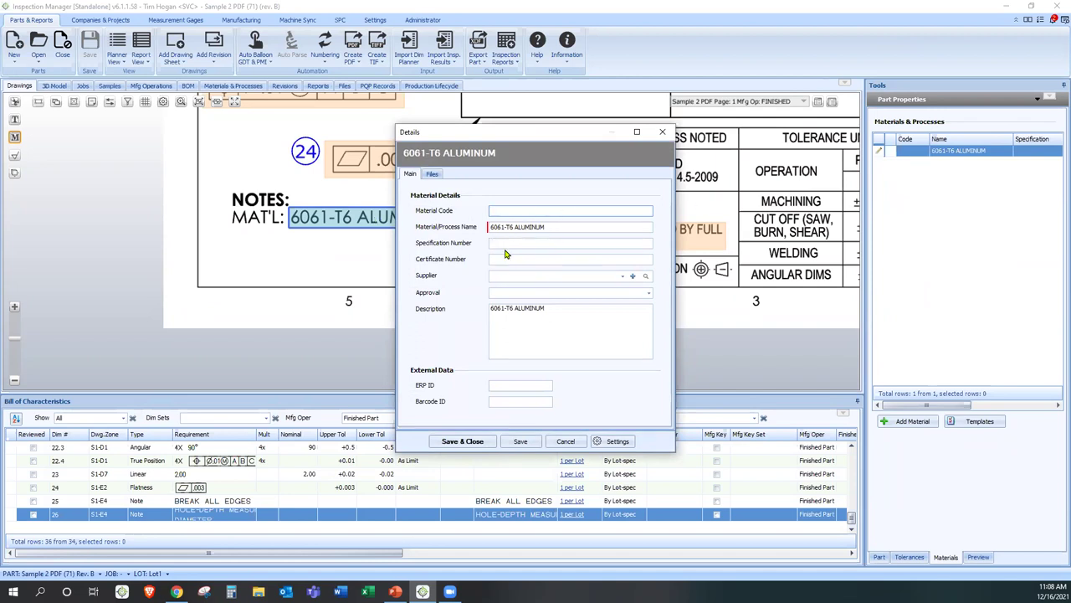
{"action": "left_click", "coordinate": [621, 275]}
{"action": "left_click", "coordinate": [536, 313]}
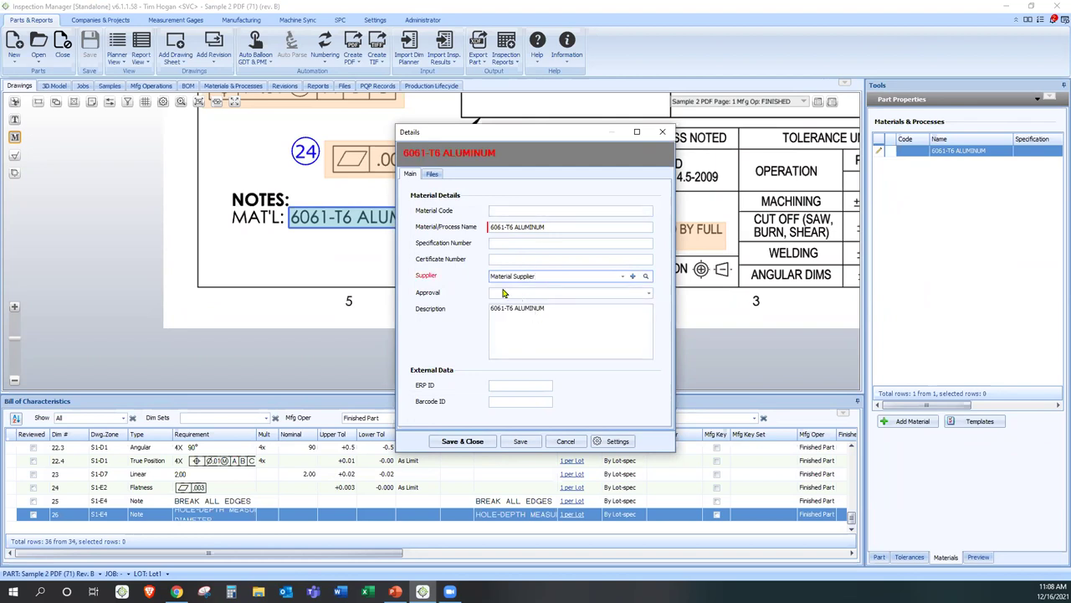
- Attach Sample Material cert.docx to the material and save the details
{"action": "left_click", "coordinate": [432, 174]}
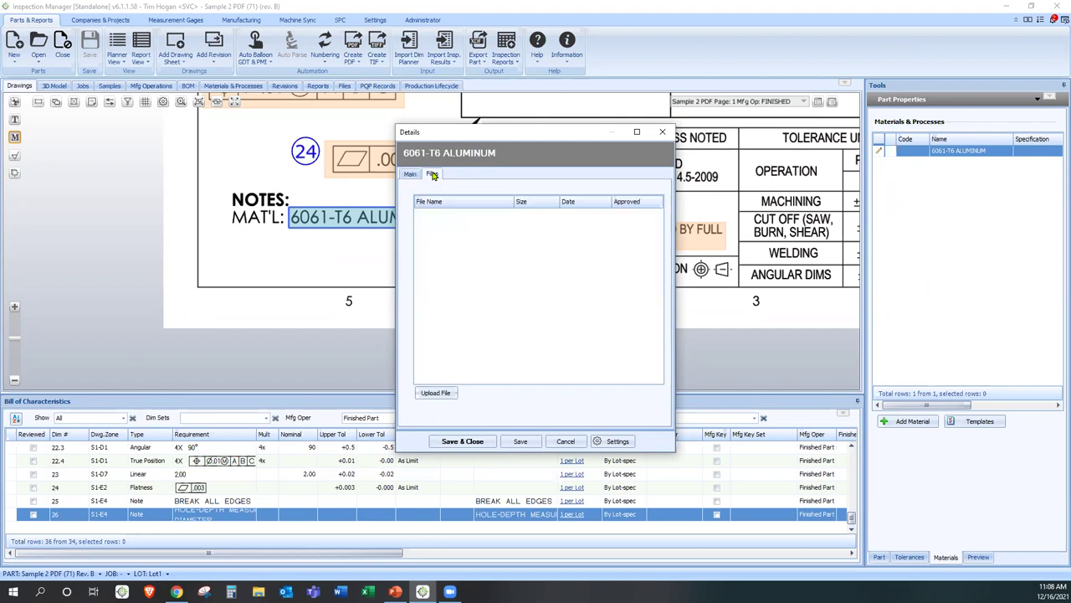
{"action": "left_click", "coordinate": [437, 394]}
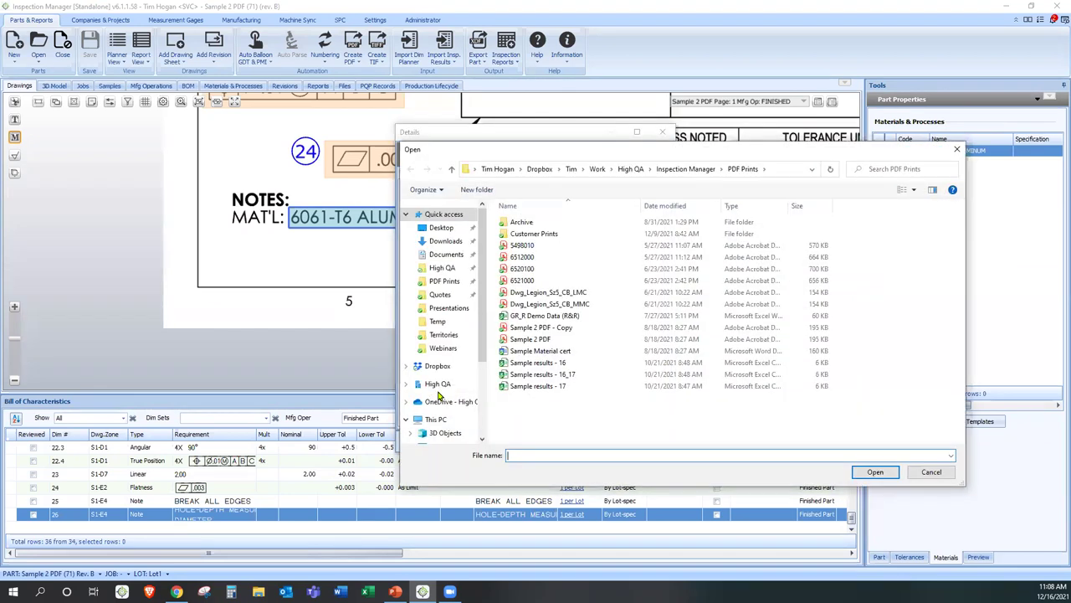
{"action": "double_click", "coordinate": [540, 352]}
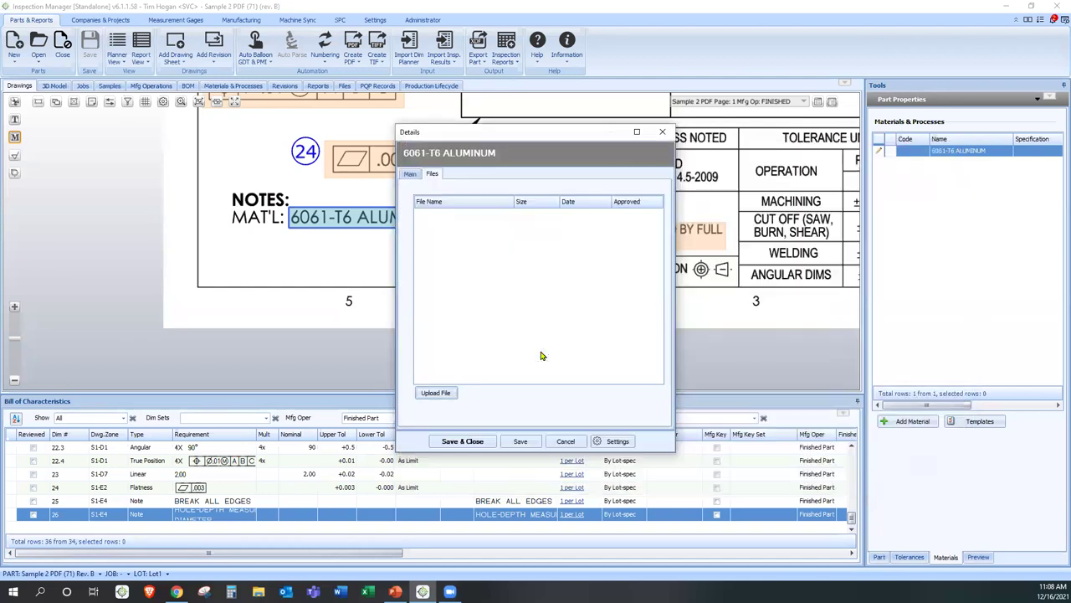
{"action": "left_click", "coordinate": [463, 441]}
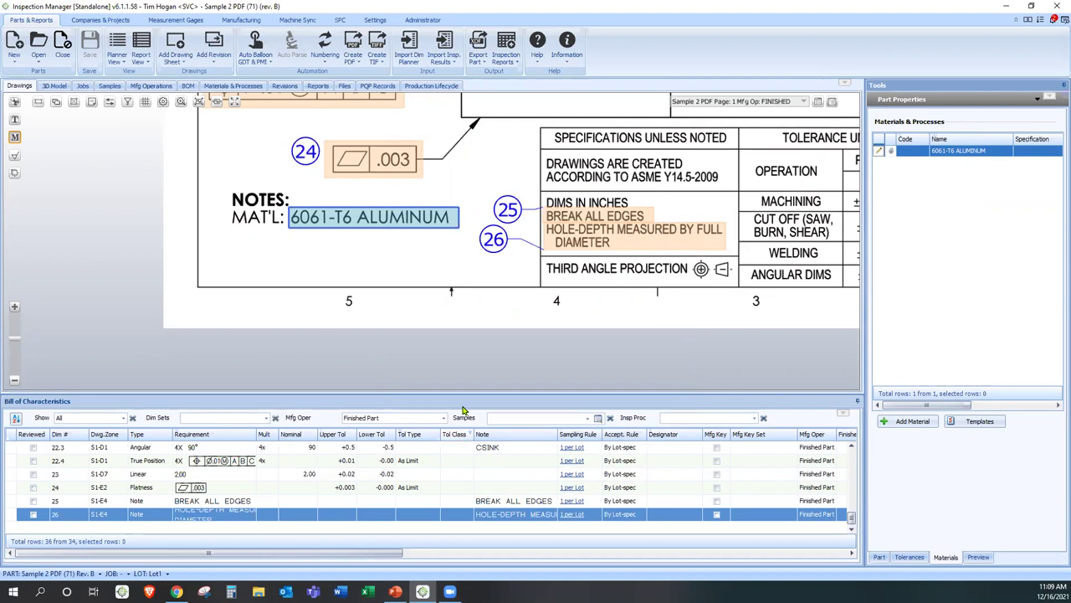
- Preview dimensions in metric alternative units, revert to inches, and open dimension 8 (4.00 linear)
{"action": "scroll", "coordinate": [458, 268], "scroll_direction": "down", "scroll_amount": 2}
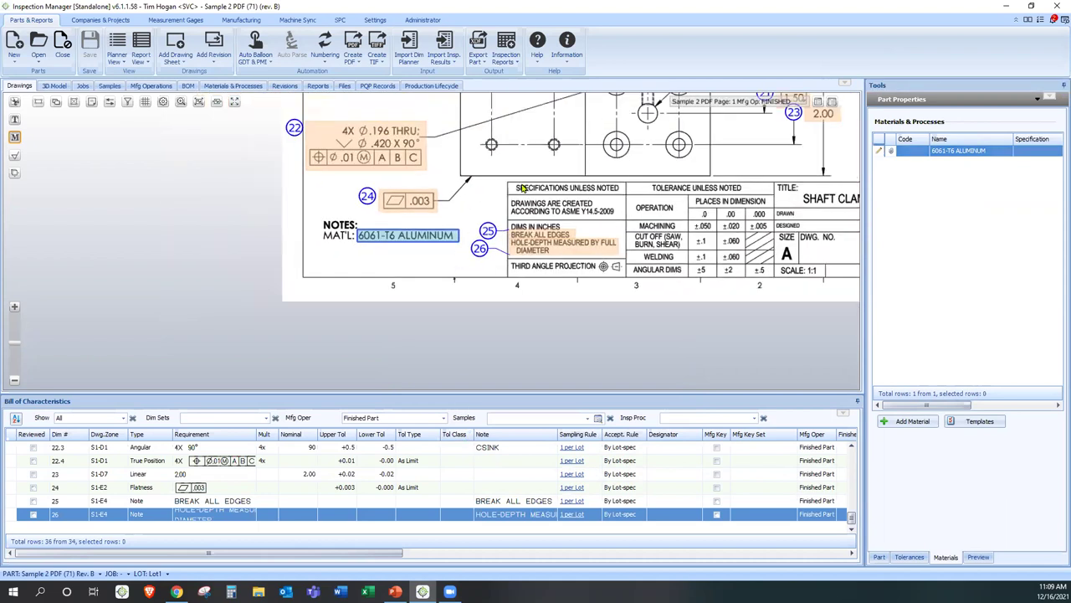
{"action": "mouse_move", "coordinate": [540, 128]}
{"action": "left_mouse_down"}
{"action": "mouse_move", "coordinate": [526, 212]}
{"action": "mouse_move", "coordinate": [410, 279]}
{"action": "left_mouse_up"}
{"action": "mouse_move", "coordinate": [410, 204]}
{"action": "left_mouse_down"}
{"action": "mouse_move", "coordinate": [411, 226]}
{"action": "mouse_move", "coordinate": [444, 256]}
{"action": "left_mouse_up"}
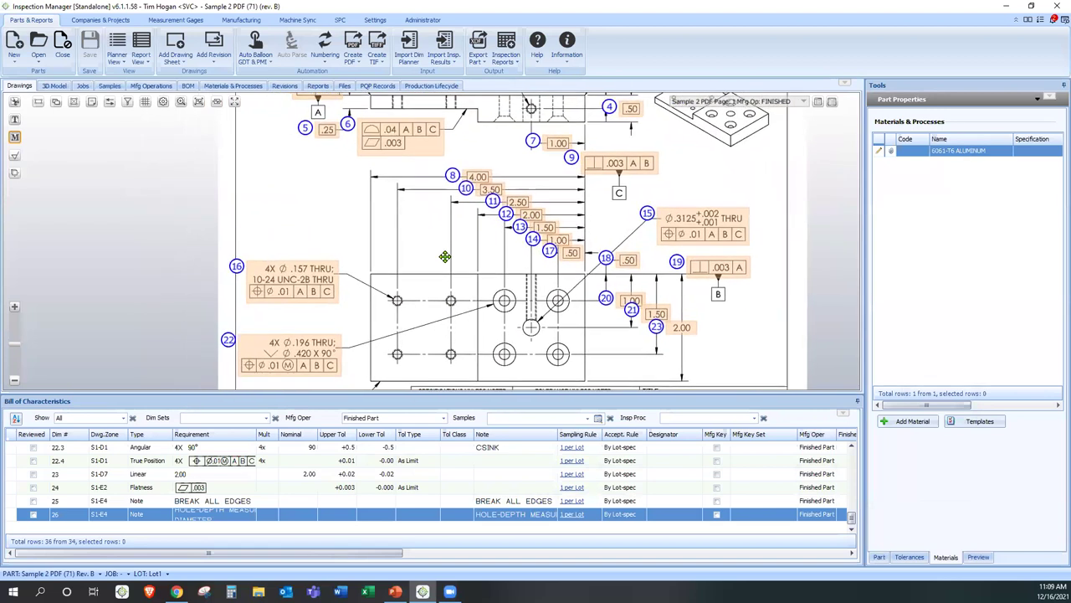
{"action": "left_click_drag", "start_coordinate": [365, 223], "coordinate": [375, 258]}
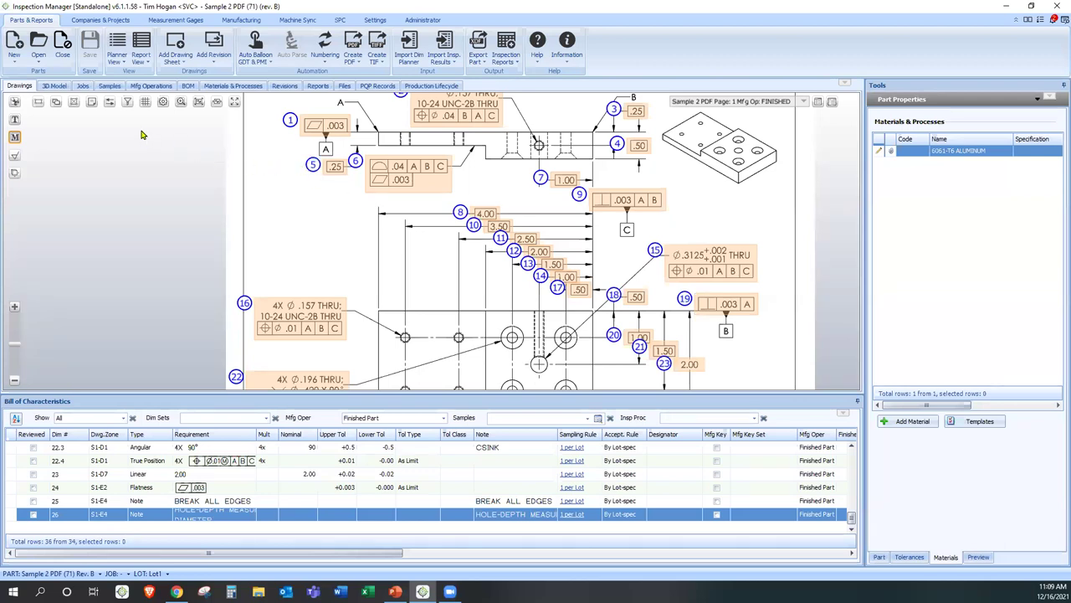
{"action": "left_click", "coordinate": [110, 102]}
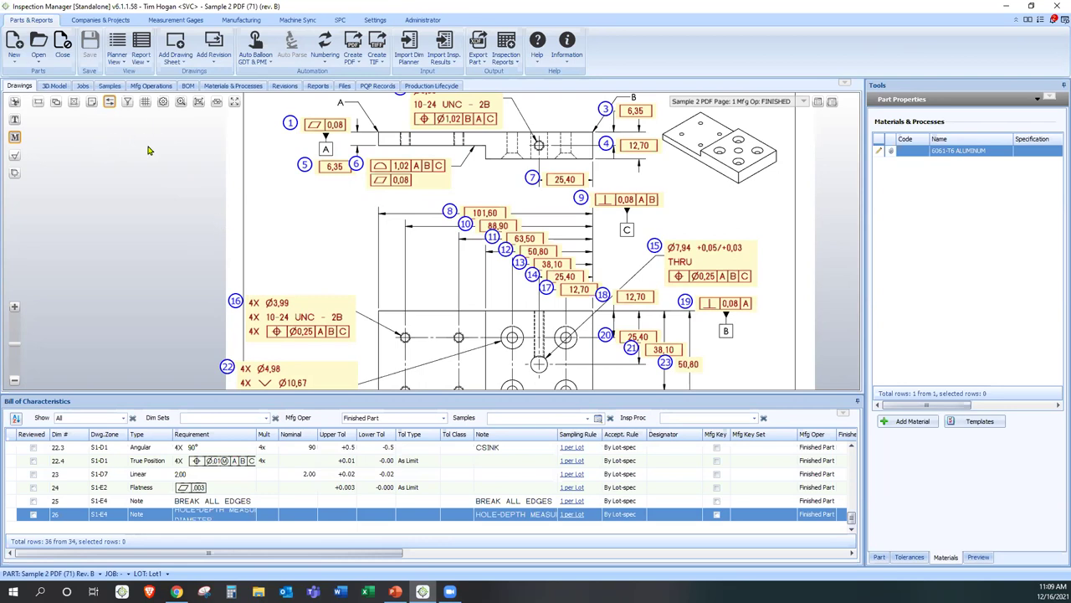
{"action": "left_click", "coordinate": [109, 102]}
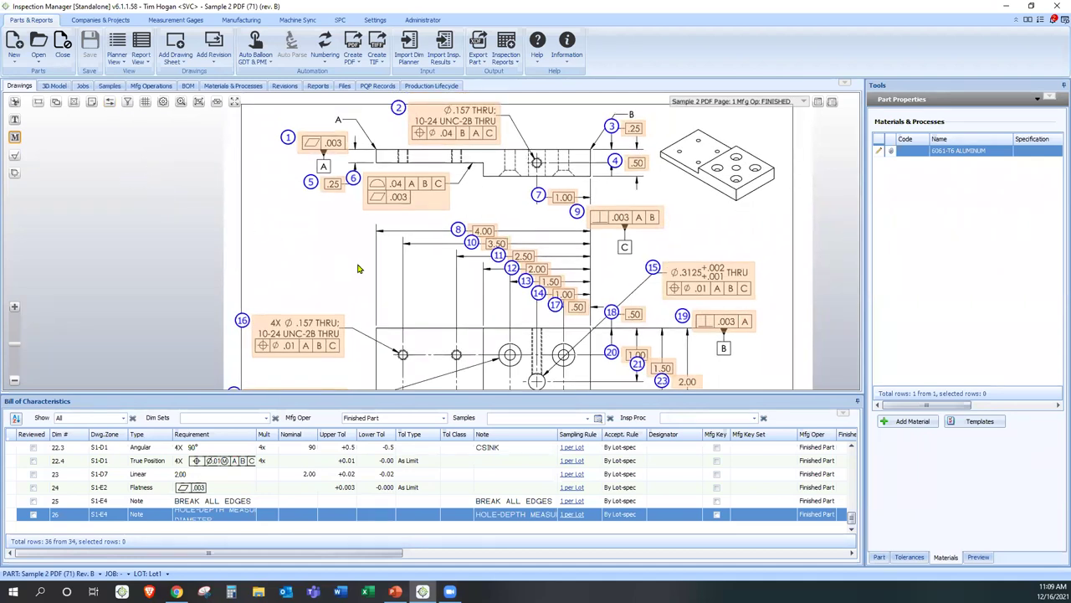
{"action": "mouse_move", "coordinate": [368, 267]}
{"action": "left_mouse_down"}
{"action": "mouse_move", "coordinate": [373, 180]}
{"action": "mouse_move", "coordinate": [392, 141]}
{"action": "mouse_move", "coordinate": [358, 259]}
{"action": "left_mouse_up"}
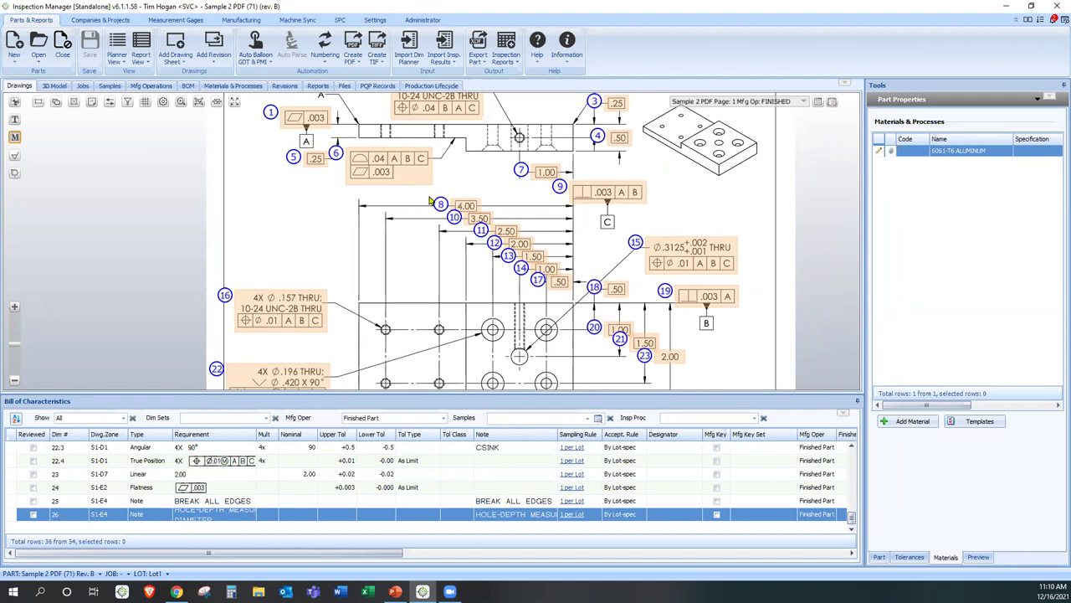
{"action": "left_click", "coordinate": [558, 212]}
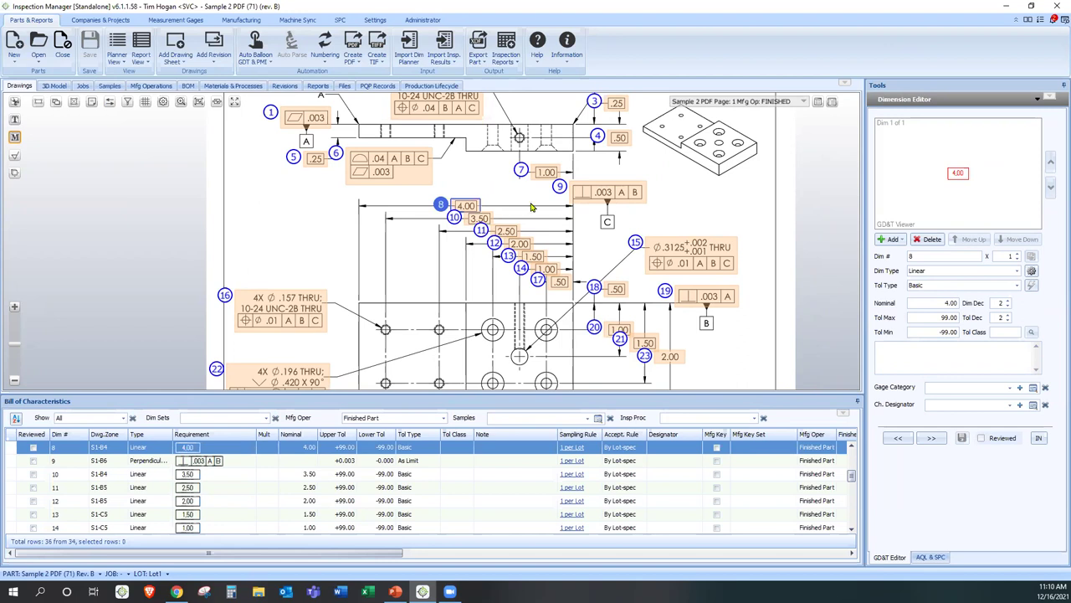
- Delete characteristic 8, the 4.00 linear dimension, and zoom out to the full sheet
{"action": "key", "text": "Delete"}
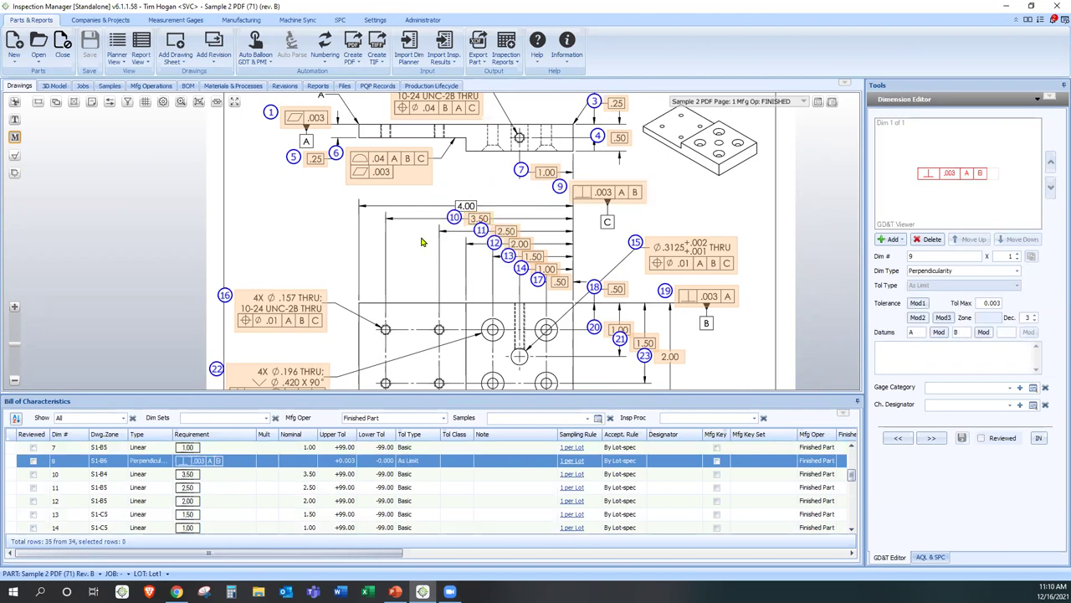
{"action": "scroll", "coordinate": [432, 243], "scroll_direction": "down", "scroll_amount": 5}
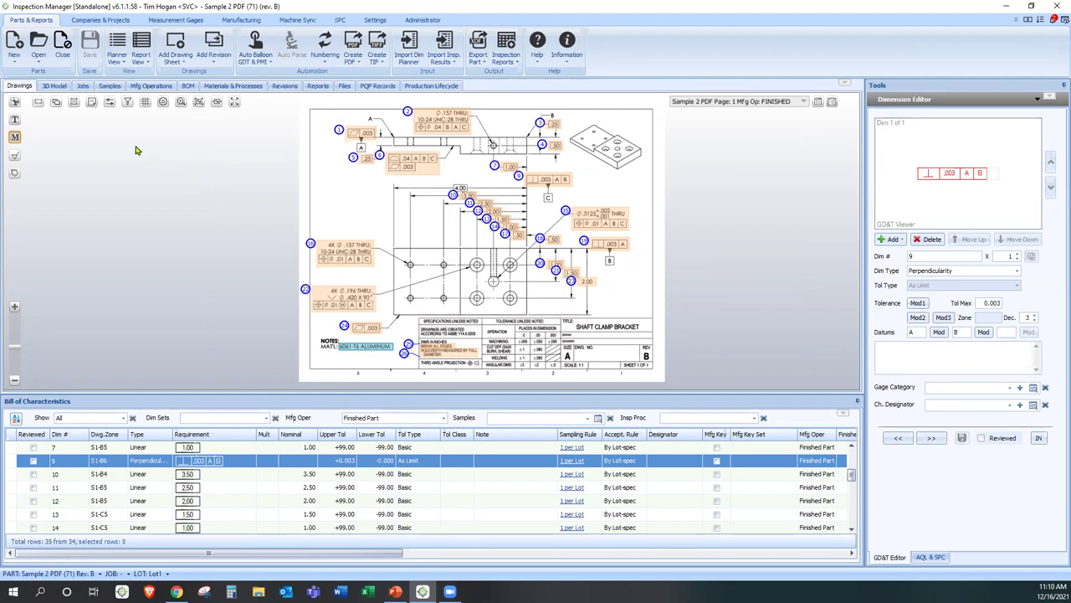
- White out all balloons and zoom in on the bare 4.00 dimension
{"action": "left_click", "coordinate": [55, 102]}
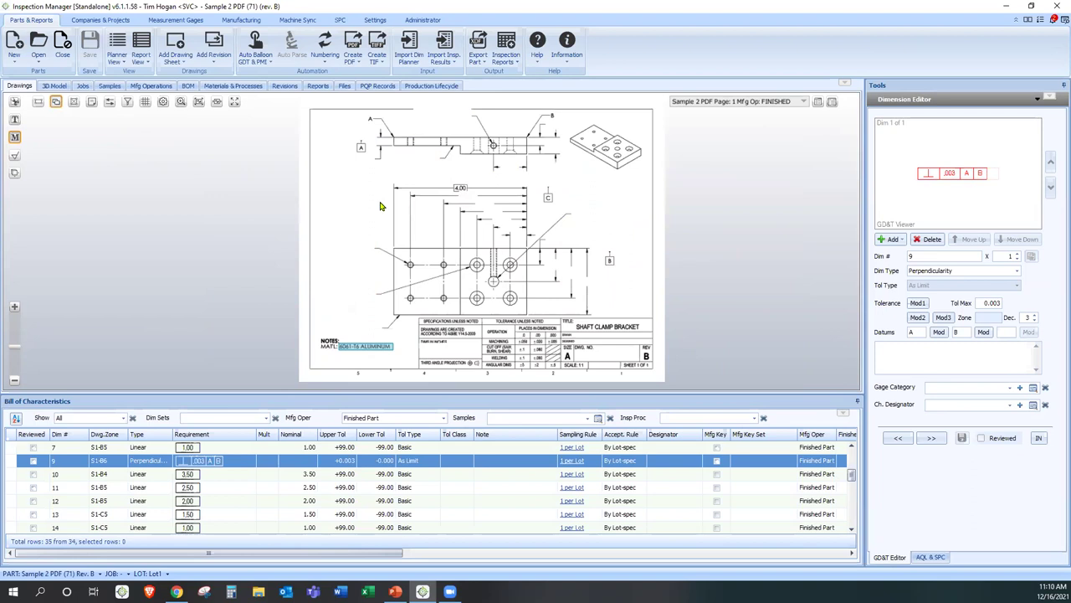
{"action": "scroll", "coordinate": [434, 189], "scroll_direction": "up", "scroll_amount": 3}
{"action": "scroll", "coordinate": [438, 188], "scroll_direction": "up", "scroll_amount": 4}
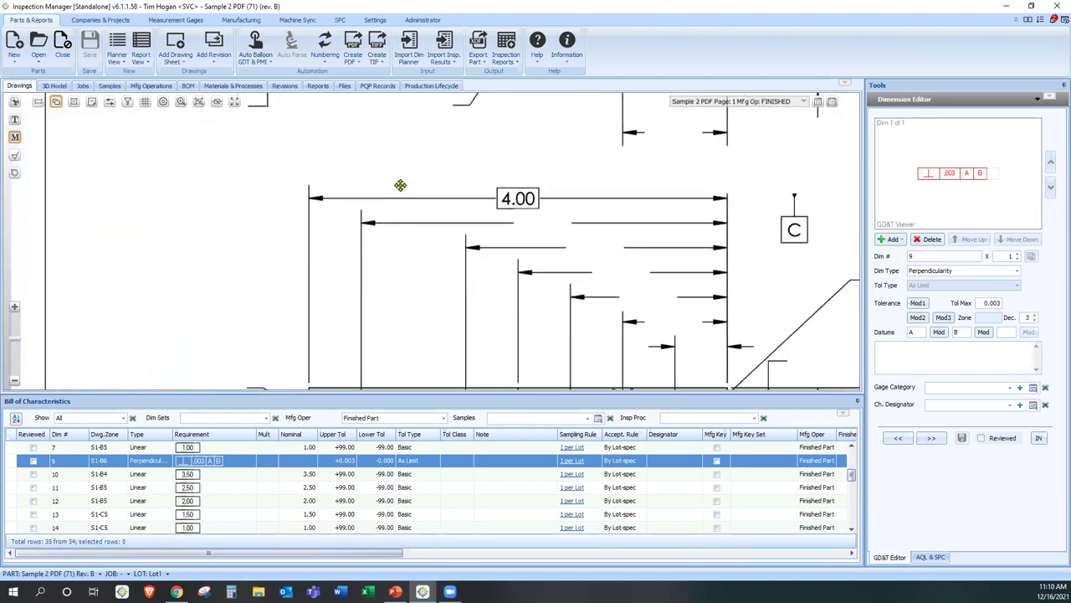
{"action": "left_click_drag", "start_coordinate": [391, 211], "coordinate": [310, 231]}
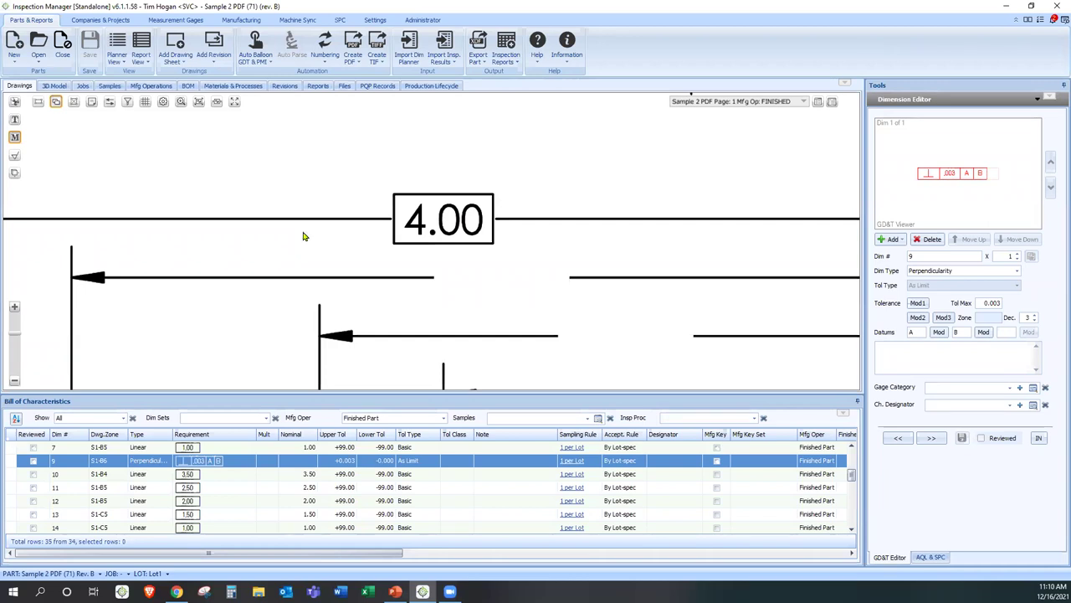
- Re-balloon the 4.00 dimension as characteristic 27, reviewing its Basic linear type, 4.00 nominal and decimals
{"action": "left_click", "coordinate": [14, 102]}
{"action": "left_click_drag", "start_coordinate": [384, 187], "coordinate": [504, 249]}
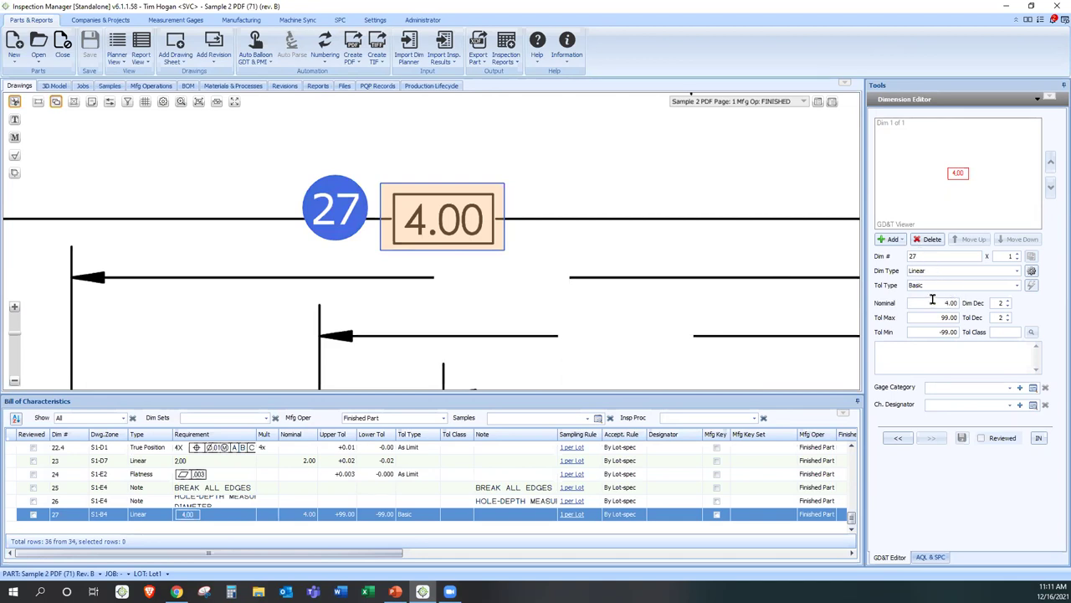
{"action": "left_click", "coordinate": [931, 269]}
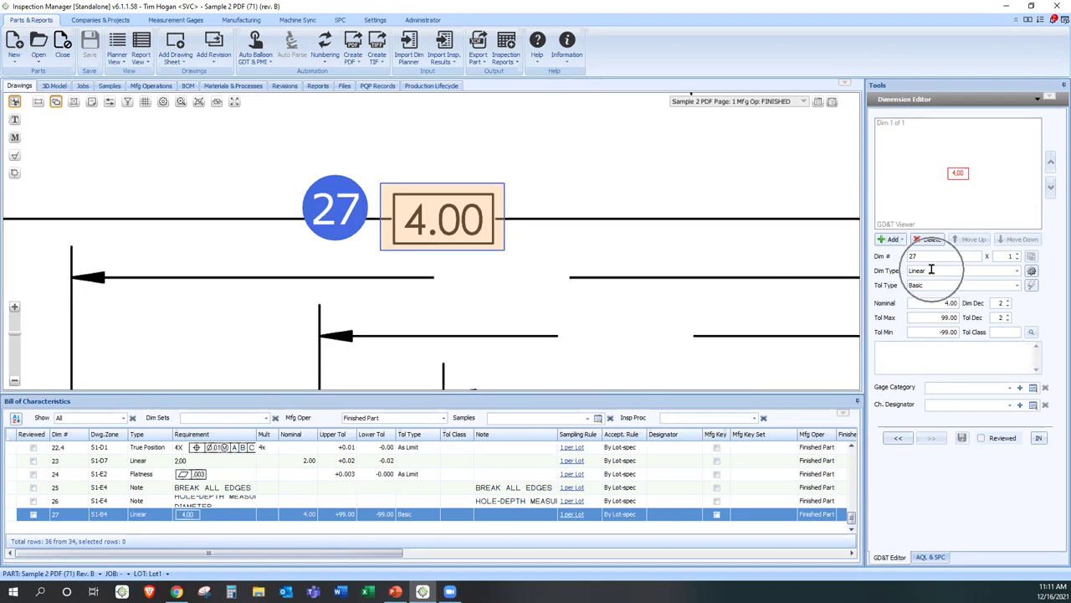
{"action": "left_click", "coordinate": [930, 286]}
{"action": "left_click", "coordinate": [933, 302]}
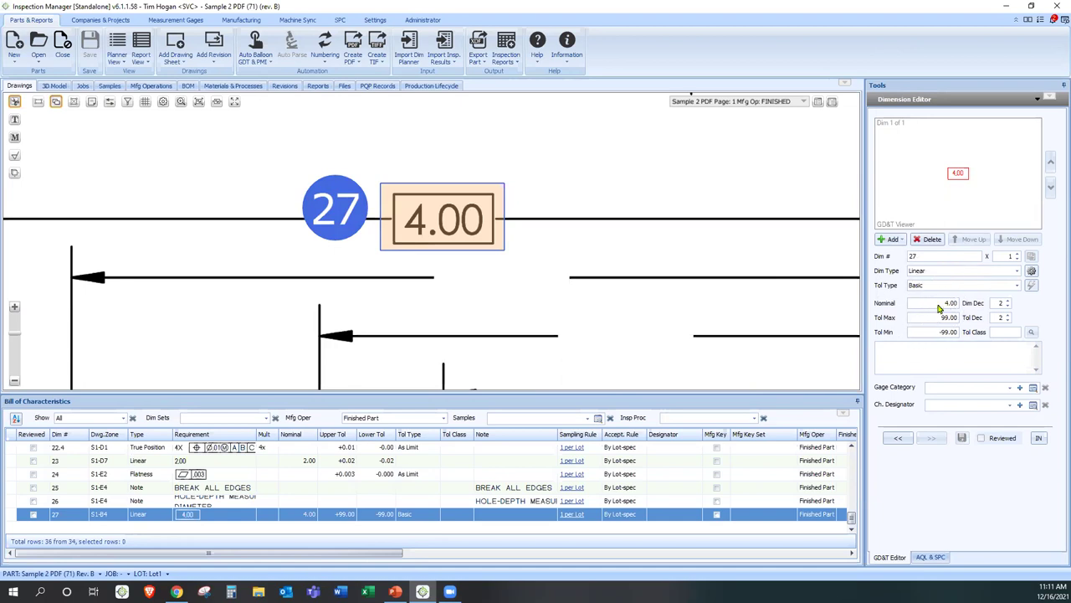
{"action": "left_click", "coordinate": [993, 304]}
{"action": "mouse_move", "coordinate": [946, 346]}
{"action": "scroll", "coordinate": [148, 203], "scroll_direction": "down", "scroll_amount": 3}
{"action": "left_click_drag", "start_coordinate": [260, 231], "coordinate": [389, 245]}
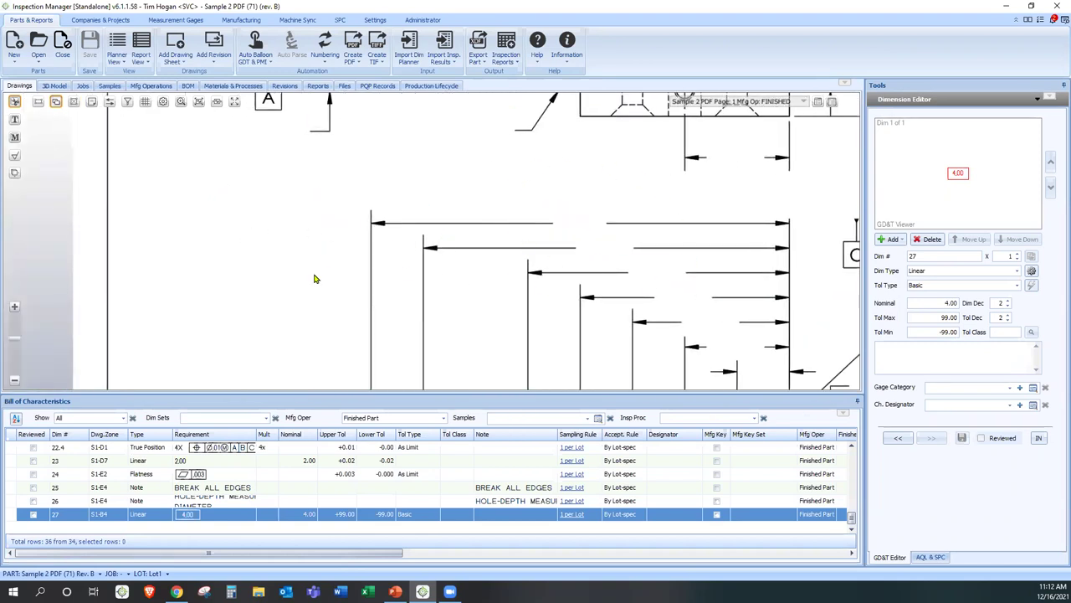
- Auto-renumber all balloons so the re-ballooned 4.00 dimension becomes number 8
{"action": "scroll", "coordinate": [313, 277], "scroll_direction": "down", "scroll_amount": 3}
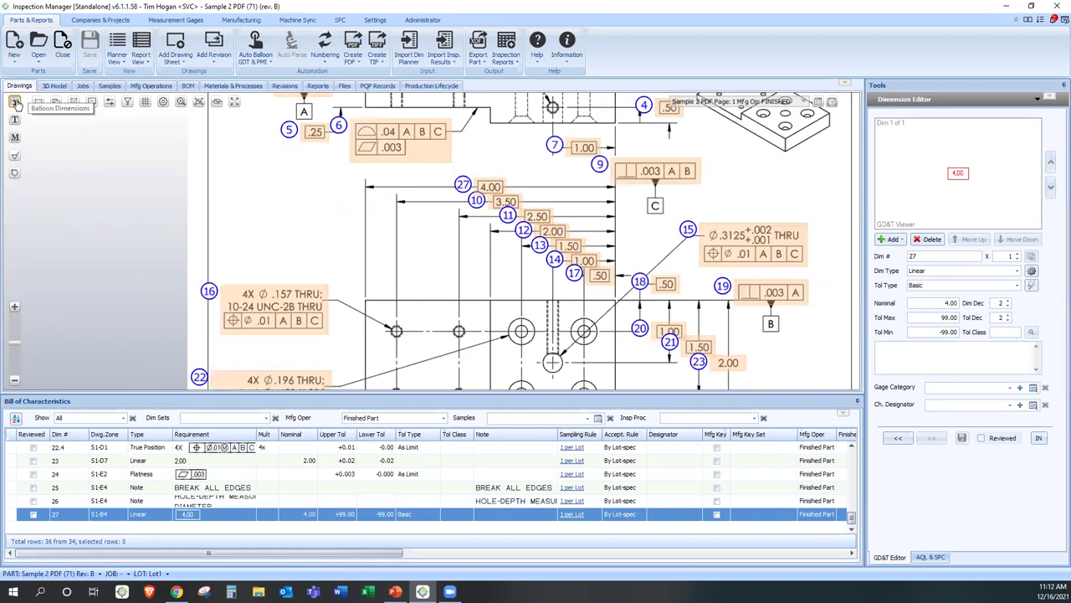
{"action": "left_click_drag", "start_coordinate": [303, 200], "coordinate": [309, 214]}
{"action": "scroll", "coordinate": [310, 214], "scroll_direction": "down", "scroll_amount": 1}
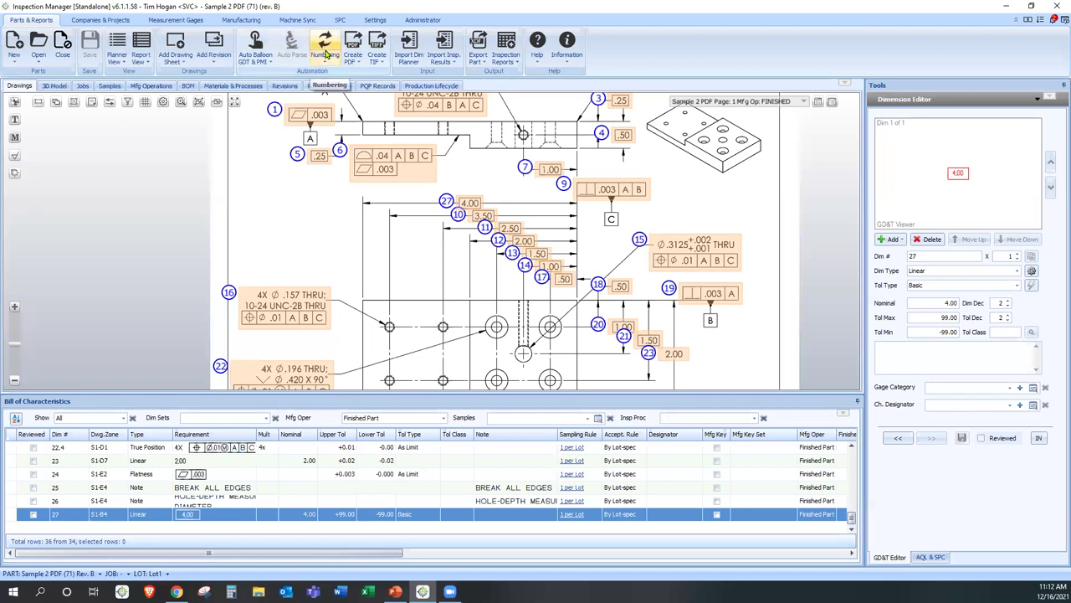
{"action": "left_click", "coordinate": [324, 45]}
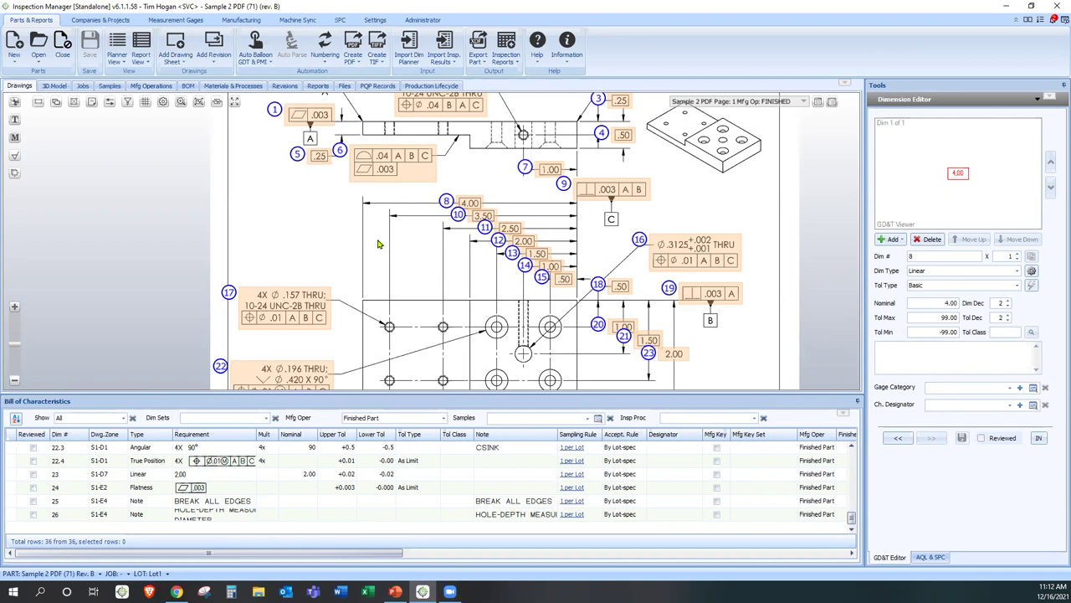
{"action": "left_click_drag", "start_coordinate": [394, 220], "coordinate": [402, 284]}
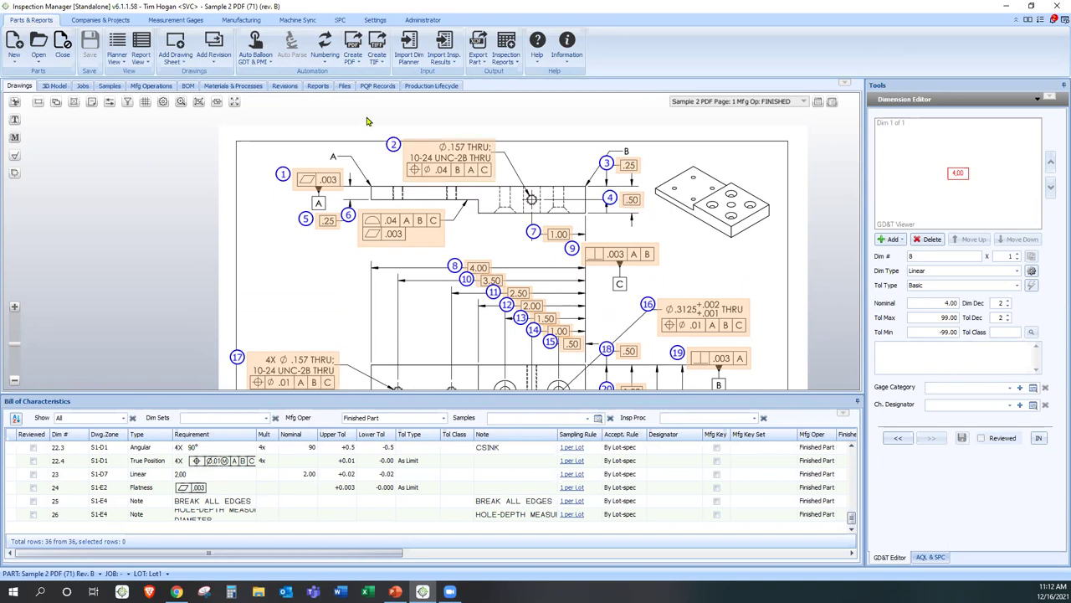
{"action": "left_click", "coordinate": [325, 53]}
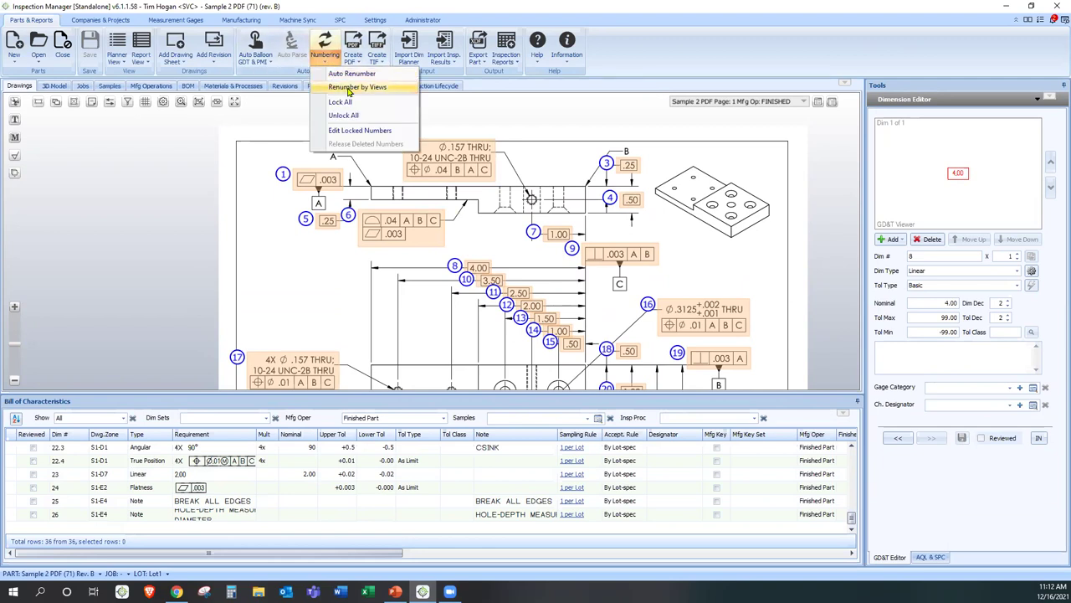
{"action": "left_click", "coordinate": [350, 89]}
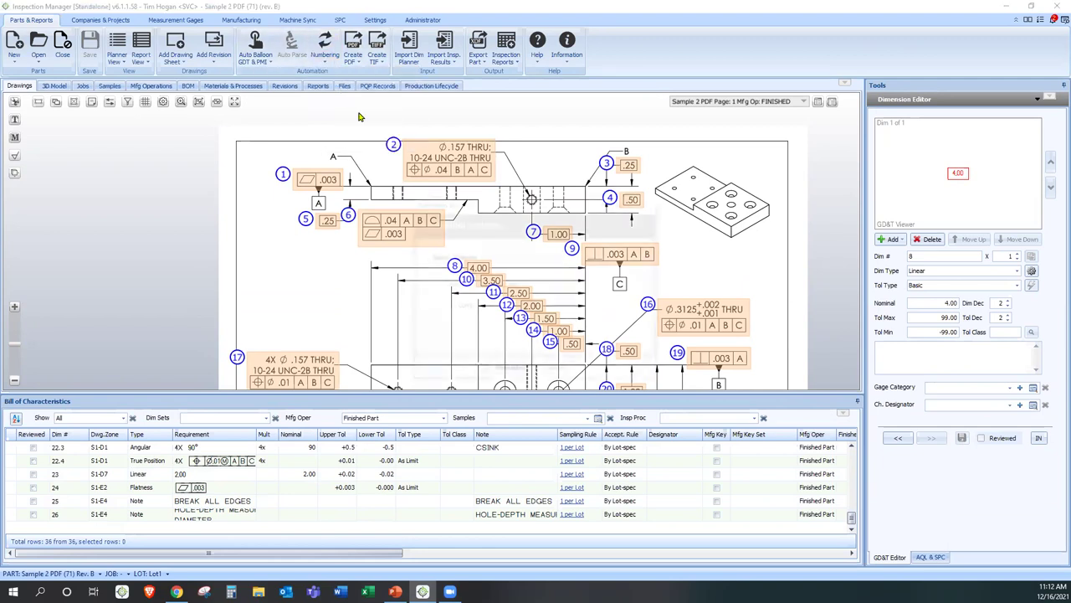
{"action": "left_click", "coordinate": [601, 287]}
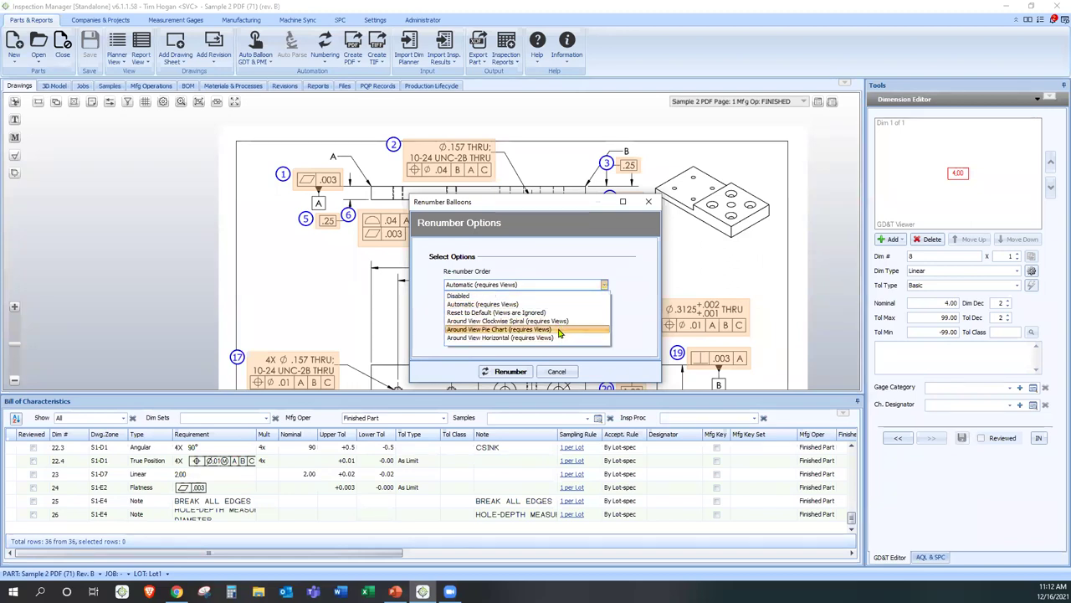
{"action": "left_click", "coordinate": [482, 304]}
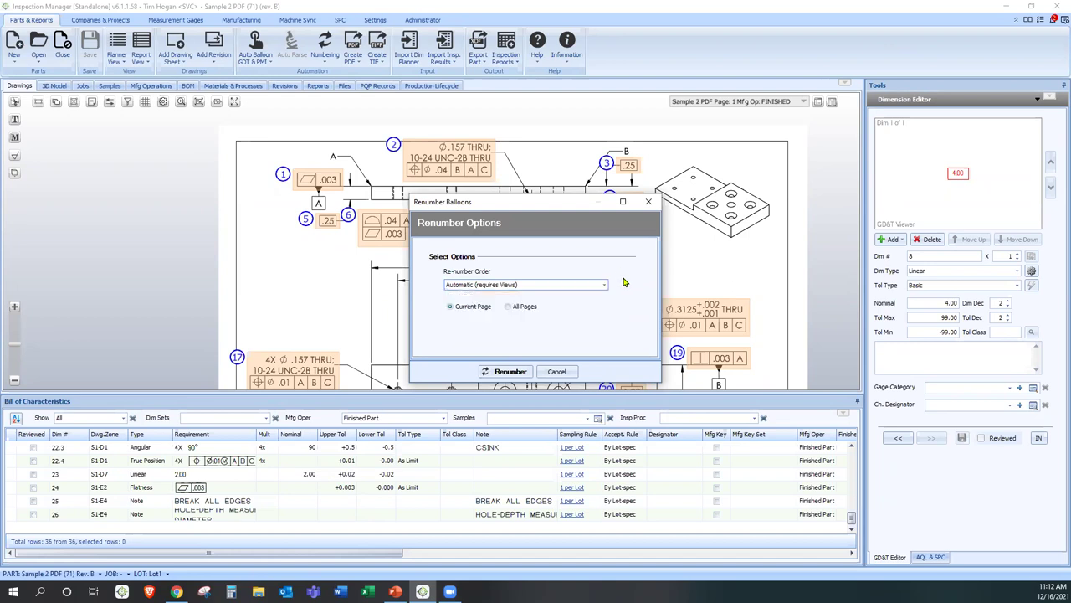
{"action": "left_click", "coordinate": [568, 373]}
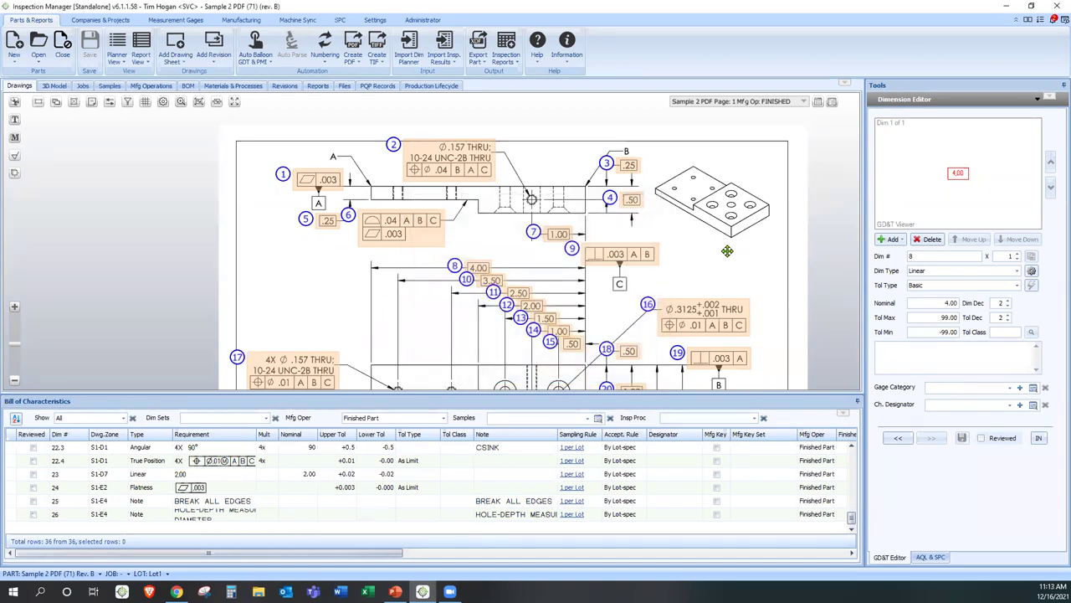
{"action": "scroll", "coordinate": [726, 232], "scroll_direction": "down", "scroll_amount": 1}
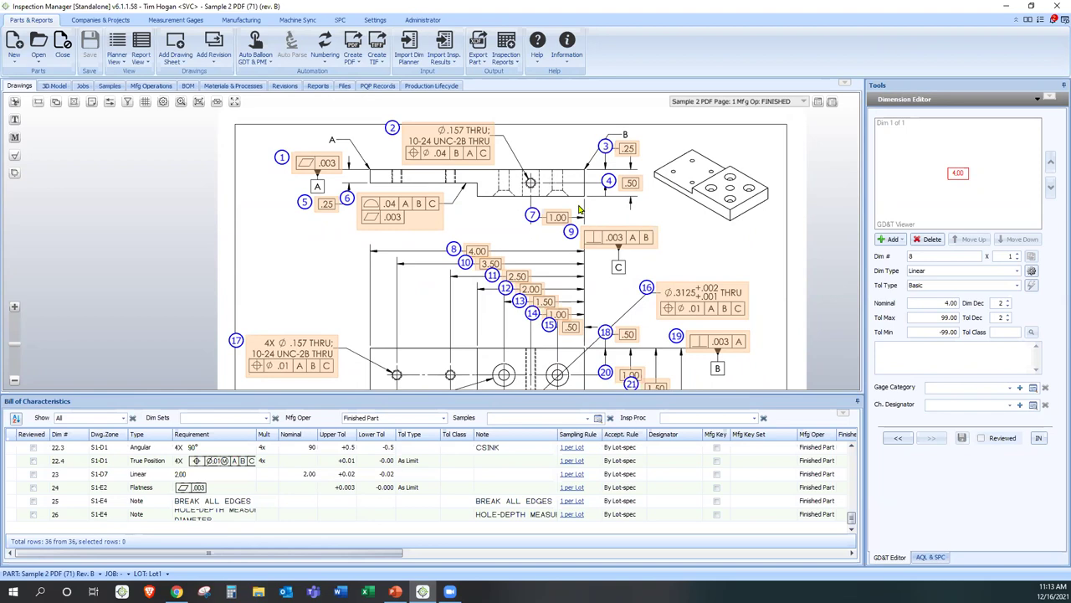
- Zoom in on the hole callouts and load balloon 17's 4X Ø.157 THRU callout as dimension 17.1
{"action": "mouse_move", "coordinate": [390, 327]}
{"action": "left_mouse_down"}
{"action": "mouse_move", "coordinate": [443, 243]}
{"action": "mouse_move", "coordinate": [539, 199]}
{"action": "left_mouse_up"}
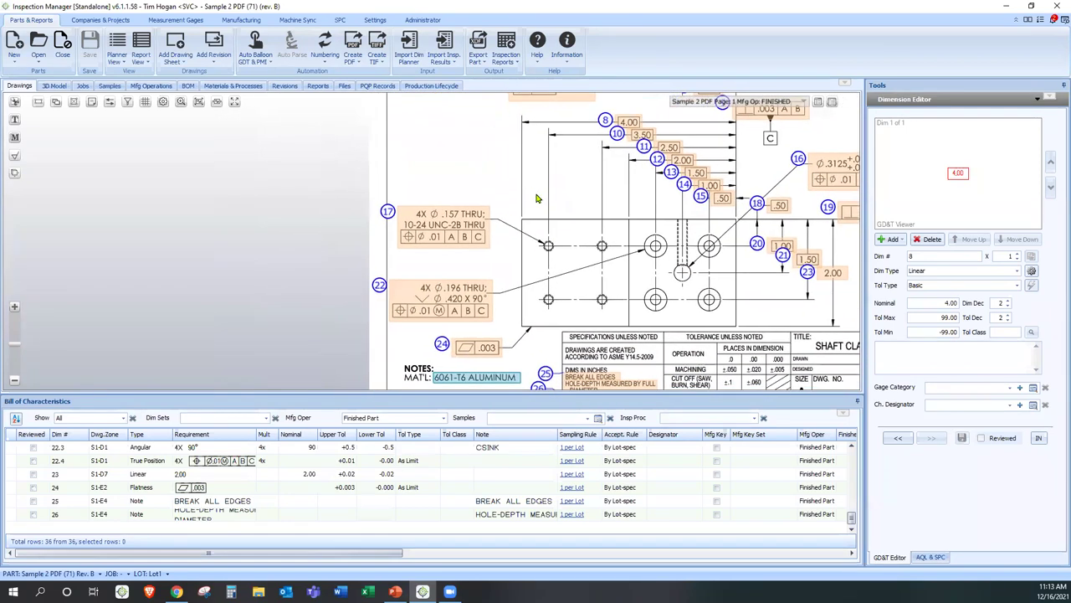
{"action": "scroll", "coordinate": [423, 184], "scroll_direction": "up", "scroll_amount": 3}
{"action": "key", "text": "ctrl"}
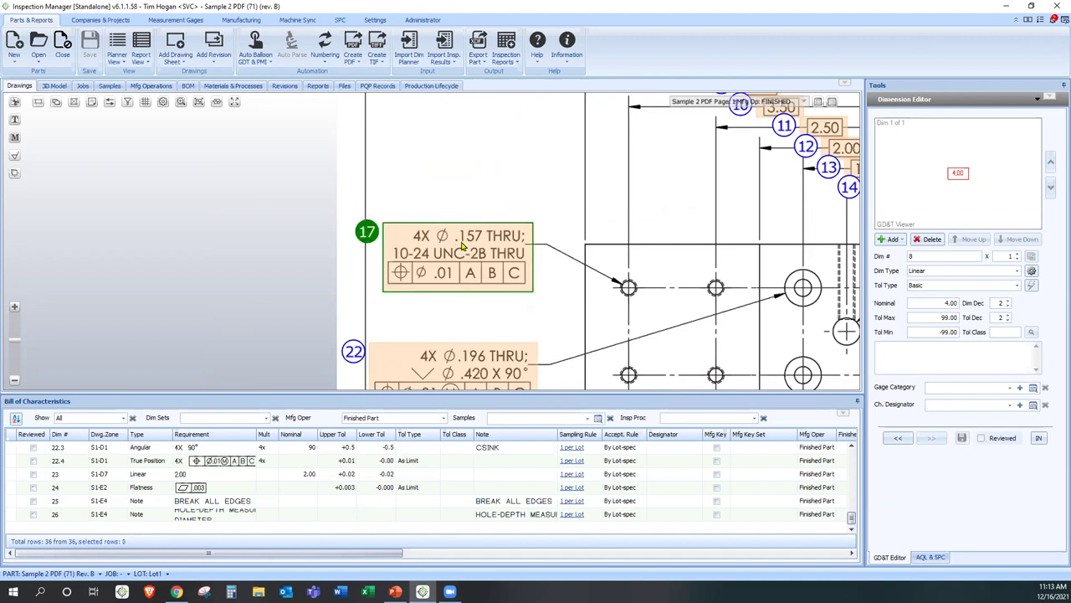
{"action": "left_click", "coordinate": [461, 244]}
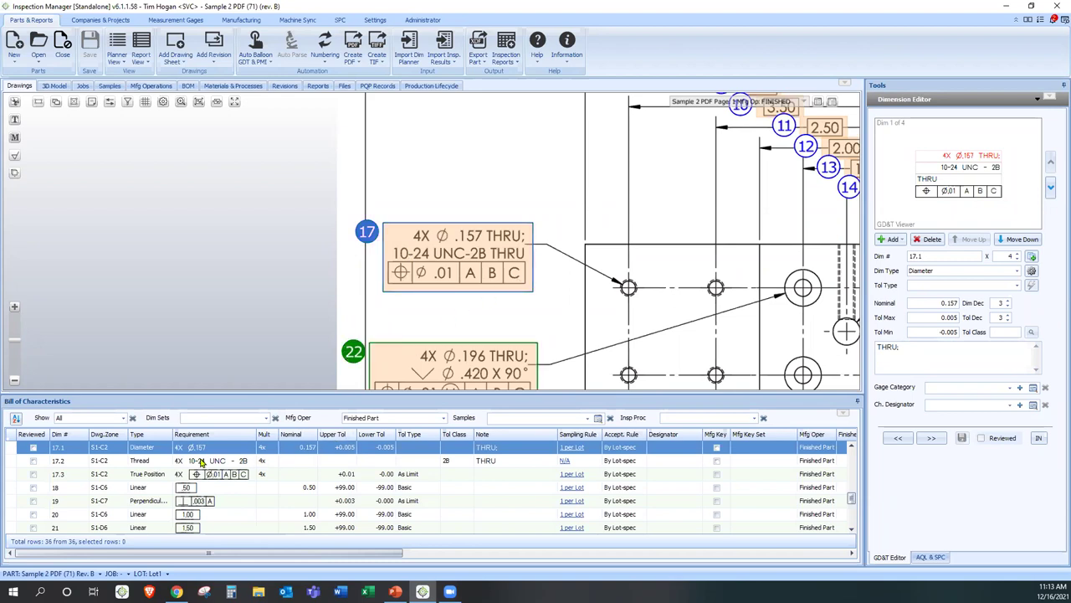
{"action": "left_click", "coordinate": [67, 453]}
{"action": "left_click", "coordinate": [264, 450]}
{"action": "left_click_drag", "start_coordinate": [538, 295], "coordinate": [438, 248]}
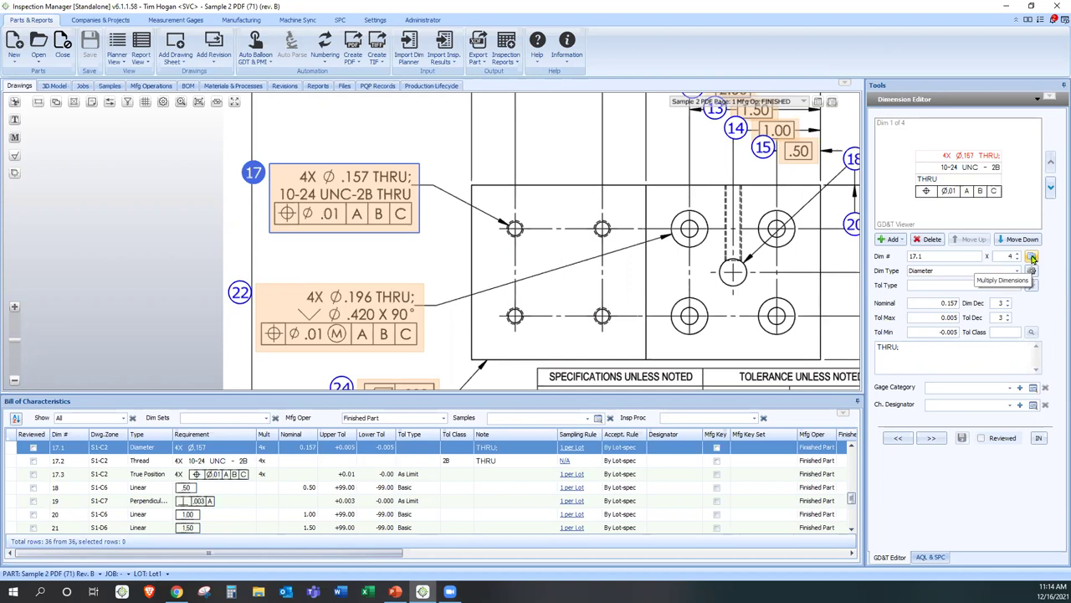
- Multiply balloon 17 into 17_1–17_4 and drag 17_2, 17_3, 17_4 beside their holes
{"action": "left_click", "coordinate": [1032, 258]}
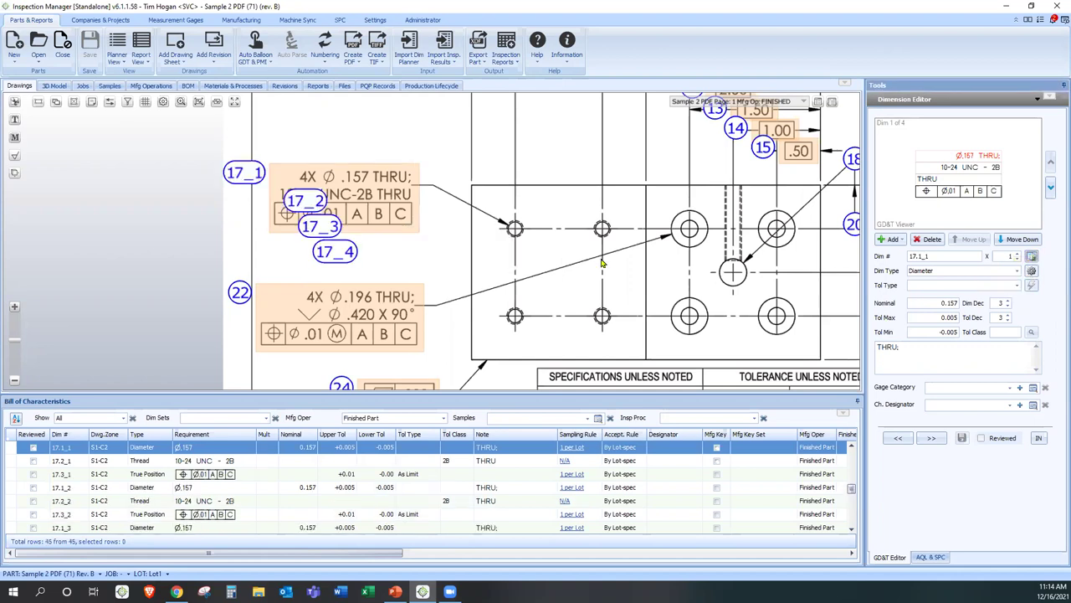
{"action": "left_click_drag", "start_coordinate": [334, 251], "coordinate": [604, 344]}
{"action": "left_click_drag", "start_coordinate": [325, 226], "coordinate": [516, 345]}
{"action": "left_click", "coordinate": [243, 172]}
{"action": "left_click_drag", "start_coordinate": [326, 206], "coordinate": [604, 255]}
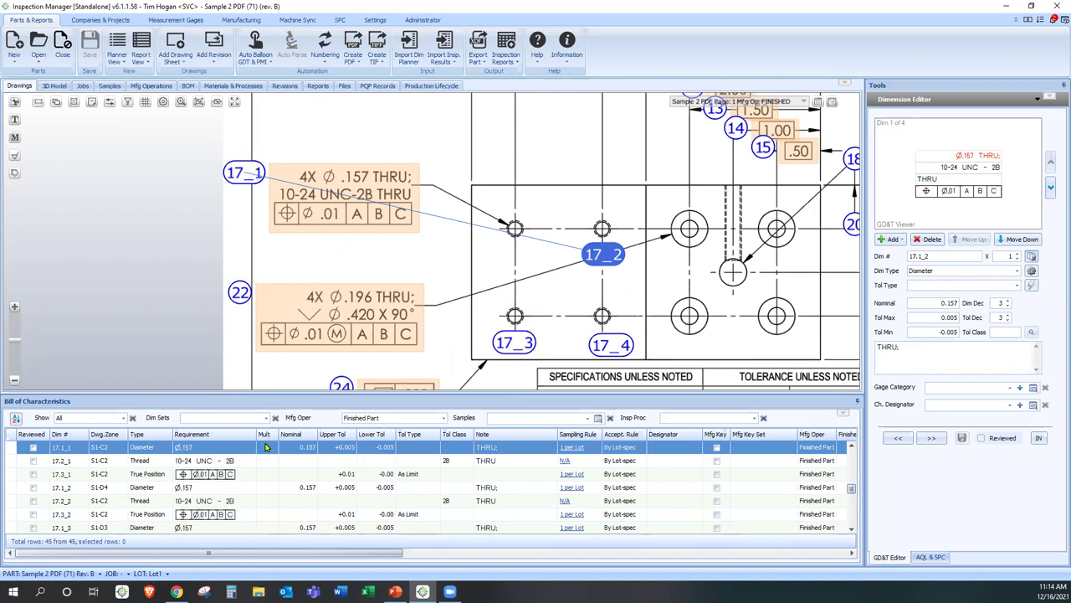
{"action": "left_click", "coordinate": [268, 470]}
{"action": "scroll", "coordinate": [86, 508], "scroll_direction": "down", "scroll_amount": 1}
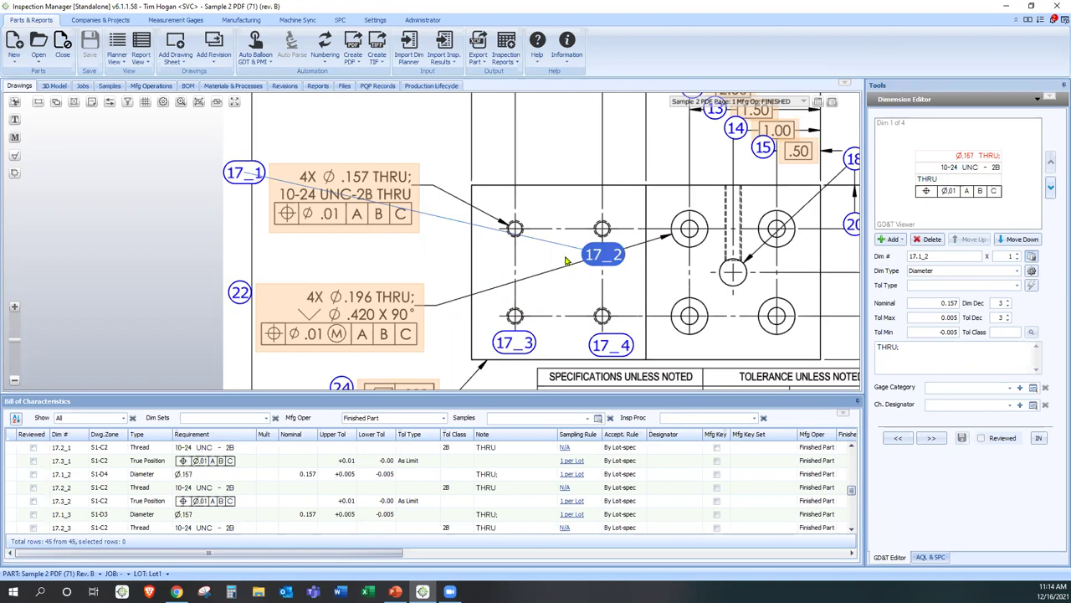
- Reset all multiplied balloons to single callouts, then select the 2.00 dimension at balloon 23
{"action": "left_click", "coordinate": [264, 66]}
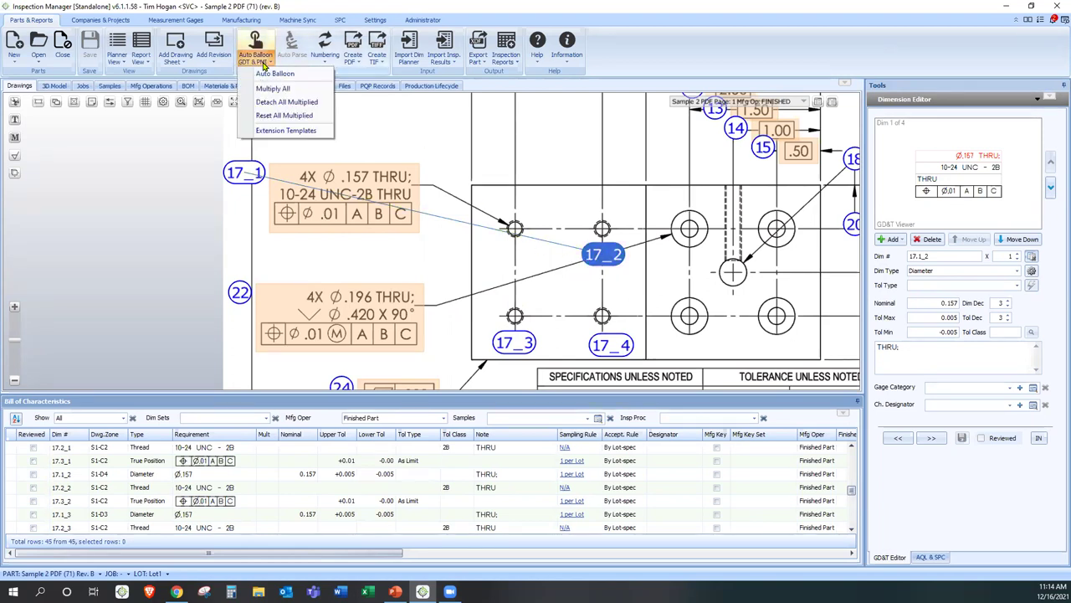
{"action": "left_click", "coordinate": [264, 114]}
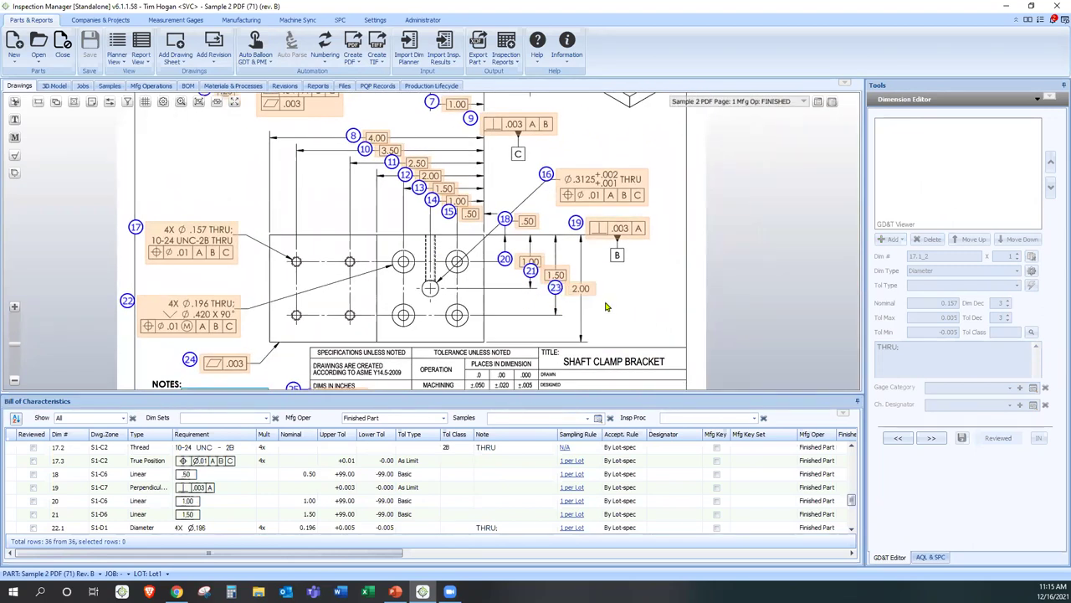
{"action": "left_click", "coordinate": [582, 289]}
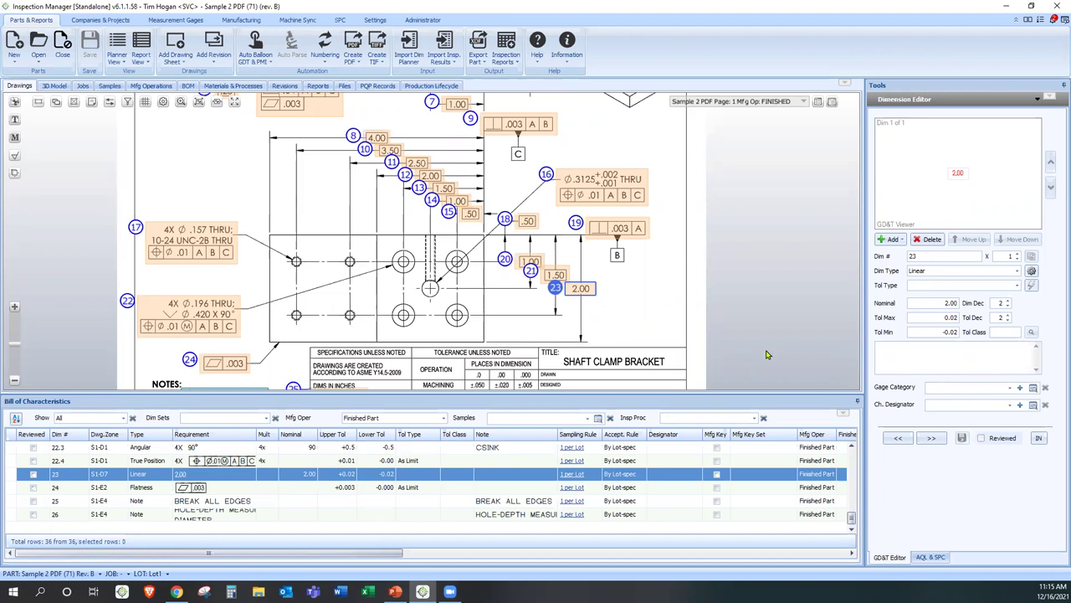
- Set dimension 23's gage category to Blade Micrometer and designator to Key (0), then save
{"action": "left_click", "coordinate": [952, 390]}
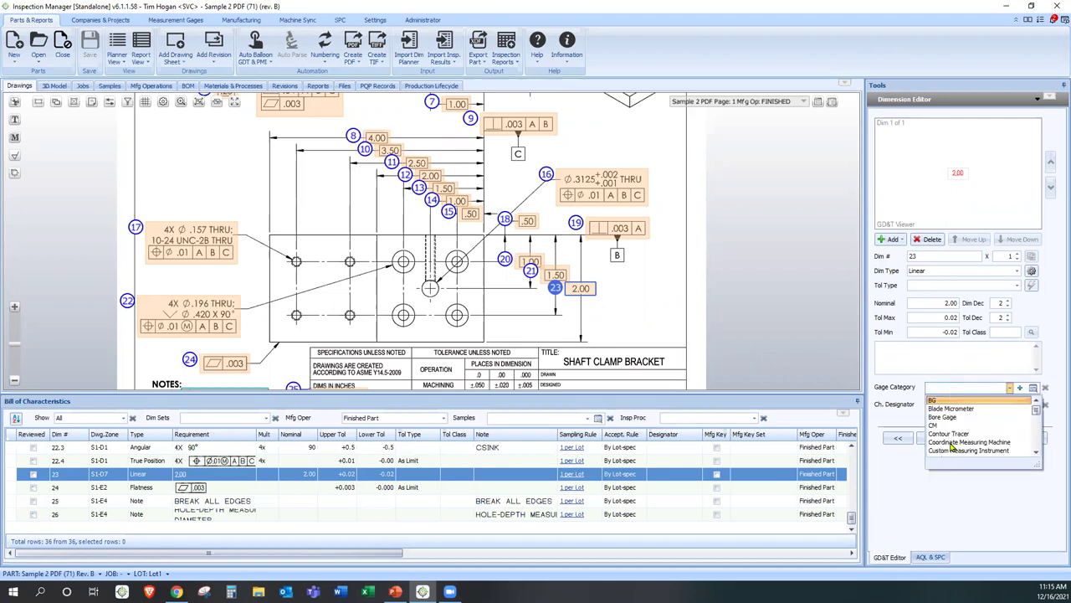
{"action": "left_click", "coordinate": [963, 408]}
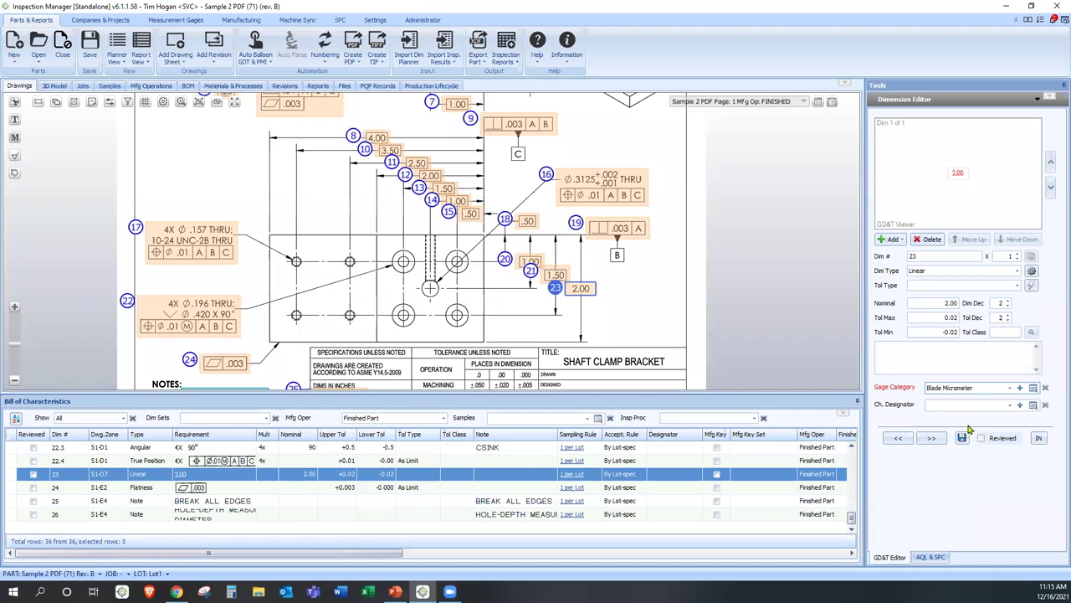
{"action": "left_click", "coordinate": [991, 405]}
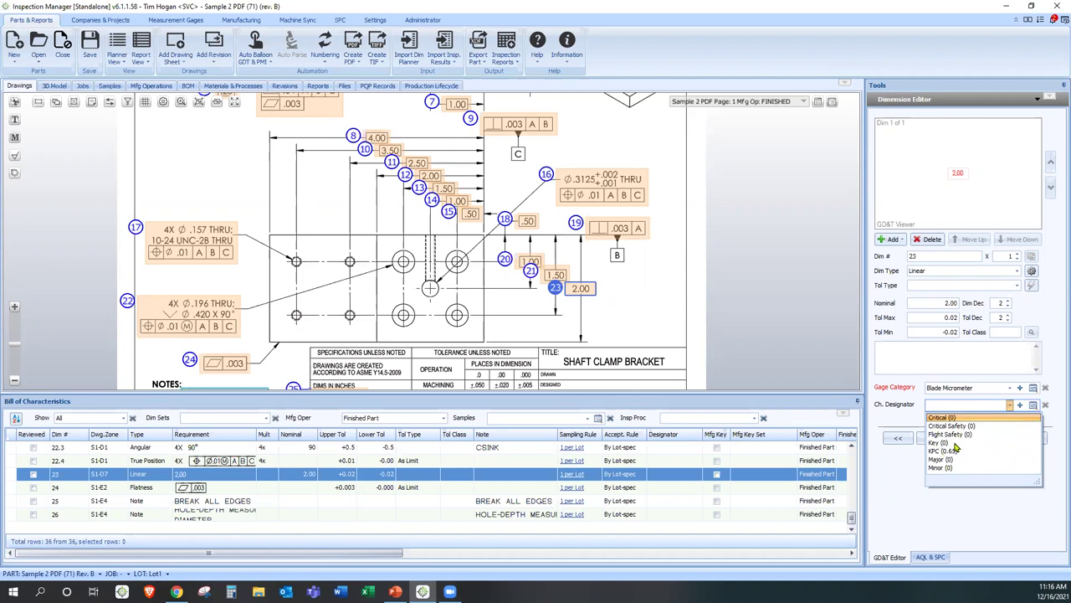
{"action": "left_click", "coordinate": [954, 443]}
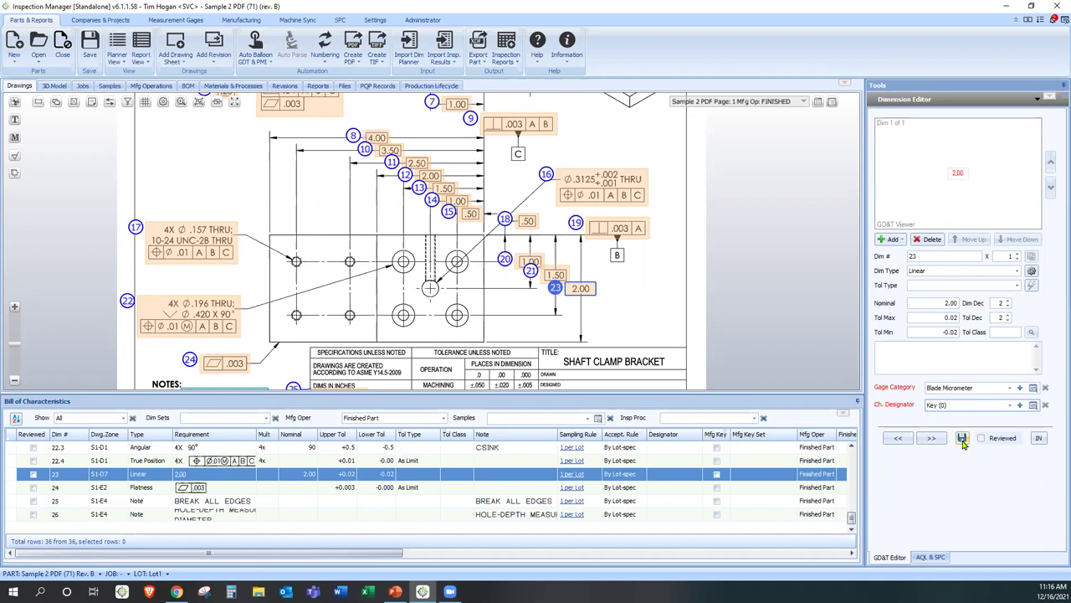
{"action": "left_click", "coordinate": [961, 440]}
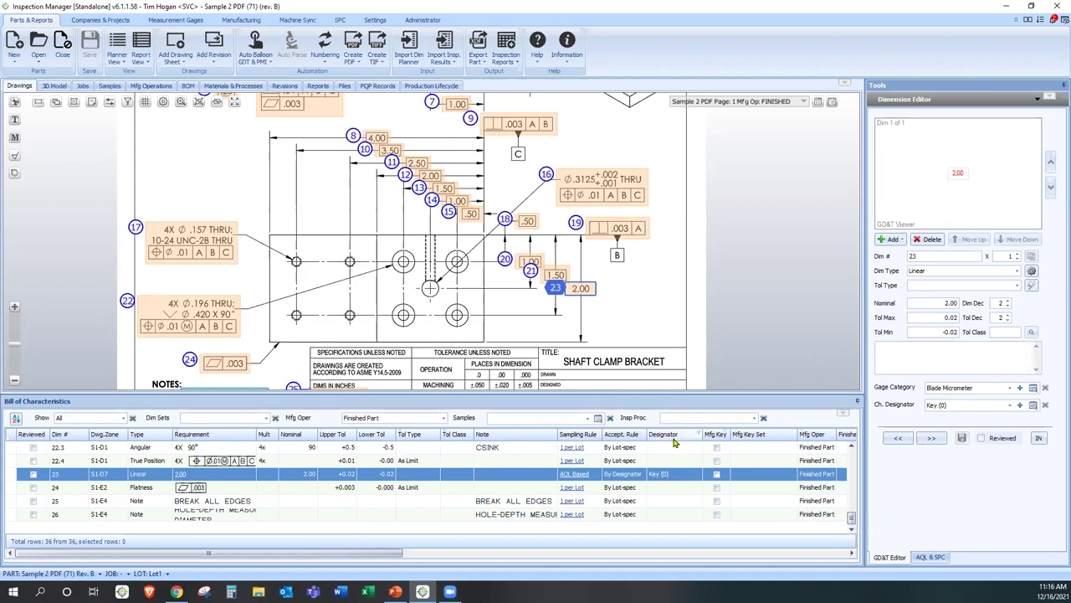
{"action": "left_click", "coordinate": [661, 475]}
{"action": "left_click", "coordinate": [917, 410]}
{"action": "left_click", "coordinate": [886, 392]}
- Browse the Measurement Gages list and the thread gage's attachments, then open Notification Settings
{"action": "left_click", "coordinate": [175, 20]}
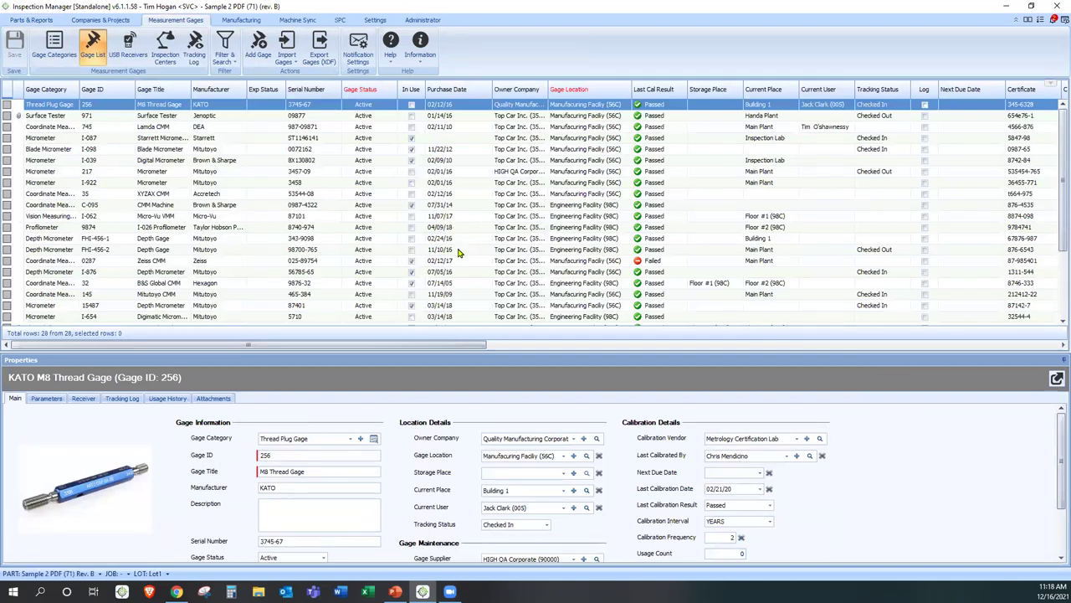
{"action": "scroll", "coordinate": [459, 253], "scroll_direction": "down", "scroll_amount": 2}
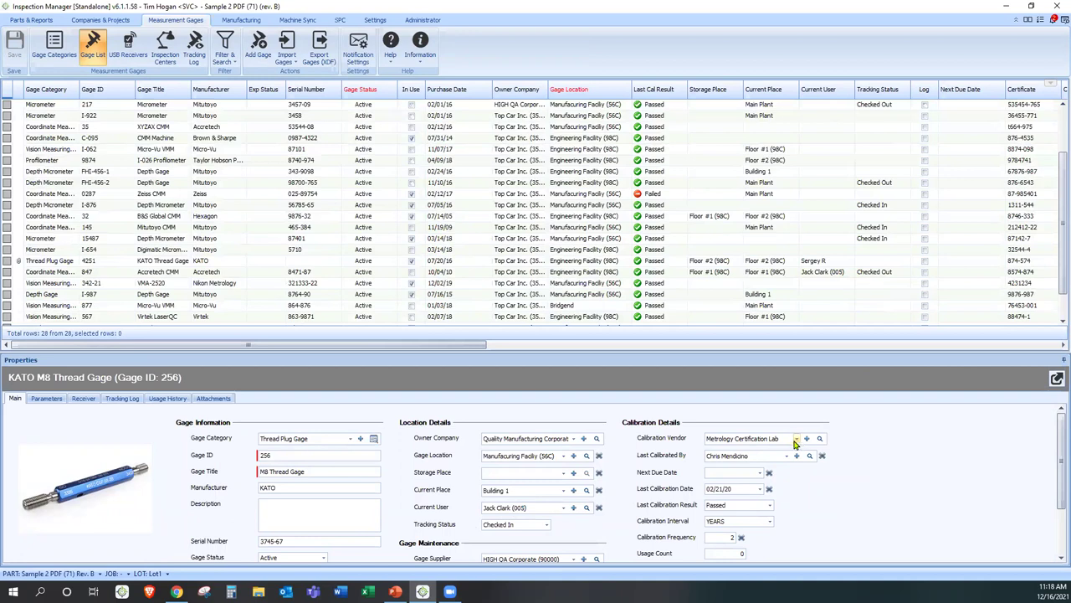
{"action": "scroll", "coordinate": [823, 487], "scroll_direction": "down", "scroll_amount": 2}
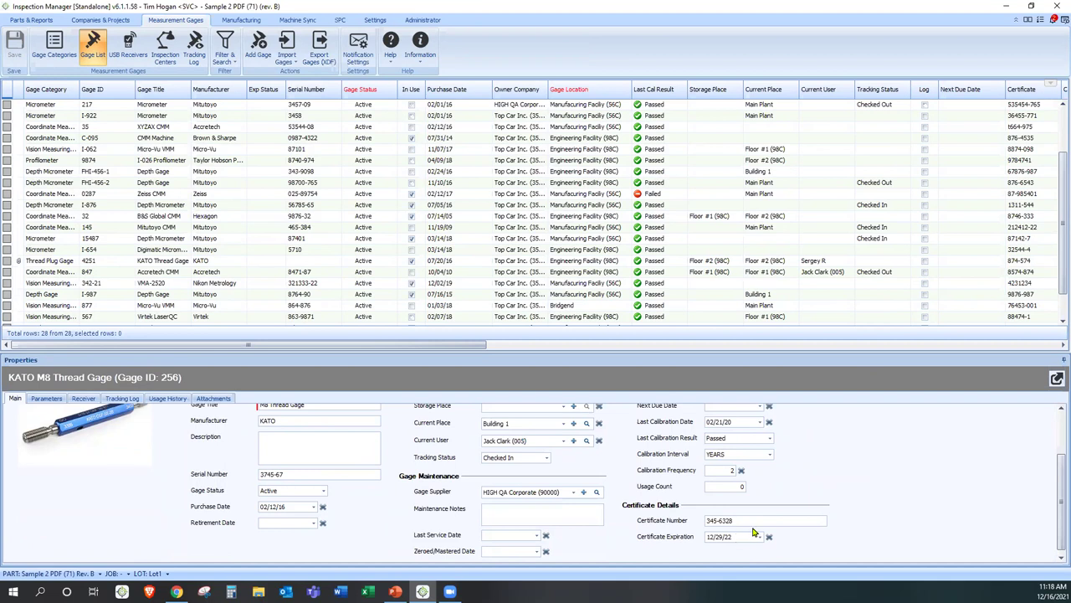
{"action": "scroll", "coordinate": [532, 494], "scroll_direction": "up", "scroll_amount": 2}
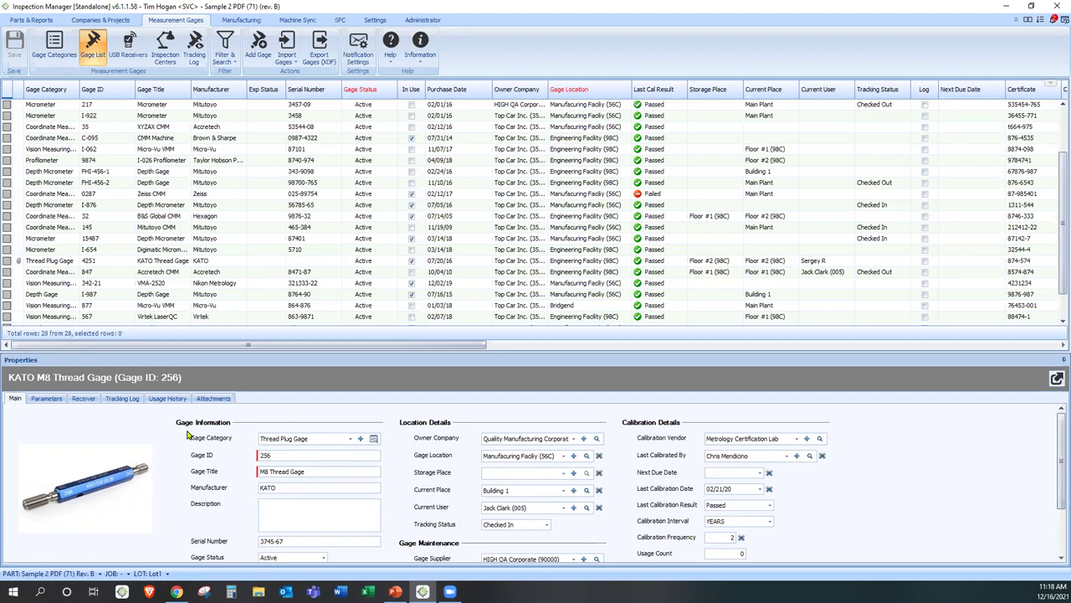
{"action": "left_click", "coordinate": [218, 398]}
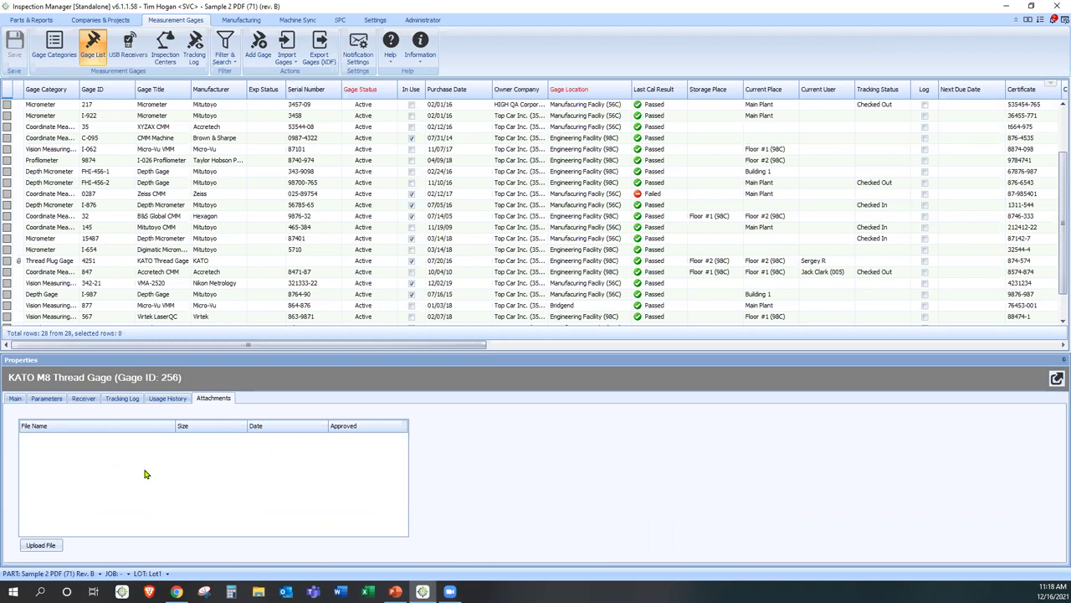
{"action": "left_click", "coordinate": [358, 50]}
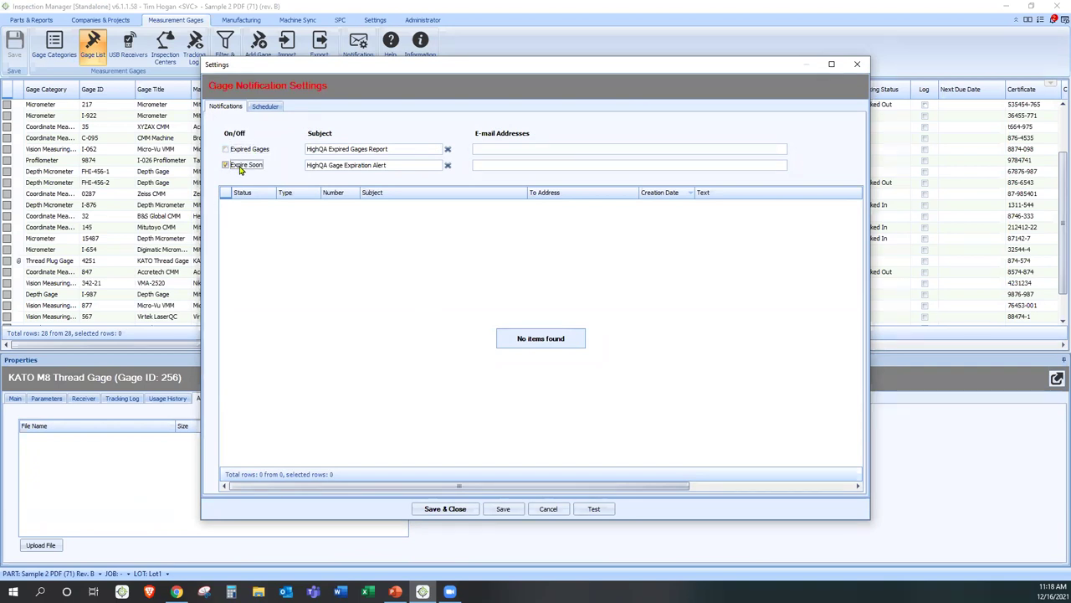
- Check the CheckGages scheduler, decline saving changes, and cancel the Gage Notification Settings dialog
{"action": "left_click", "coordinate": [518, 165]}
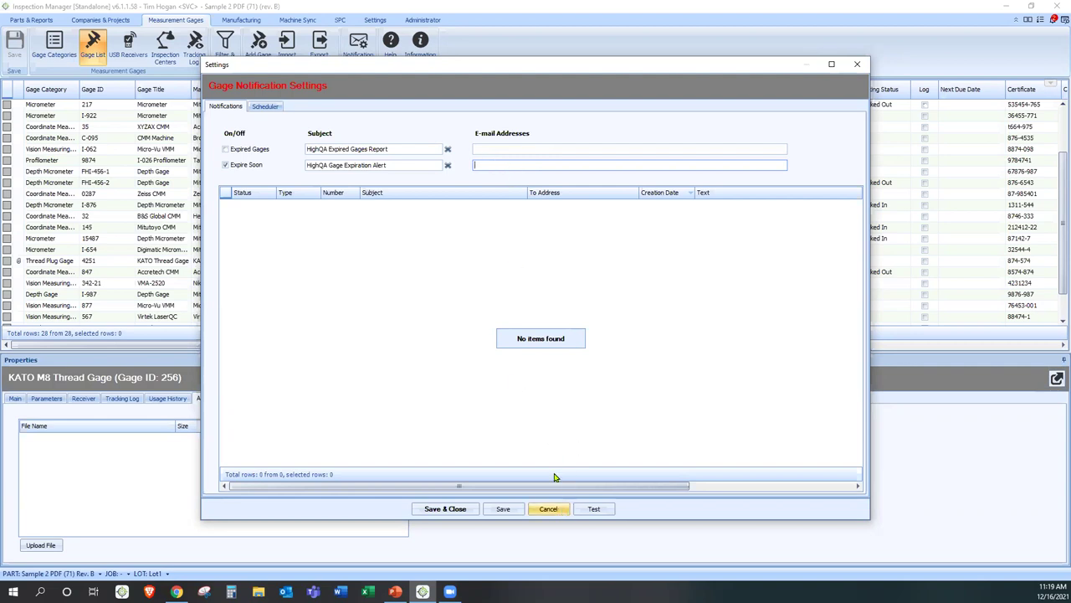
{"action": "left_click", "coordinate": [270, 106]}
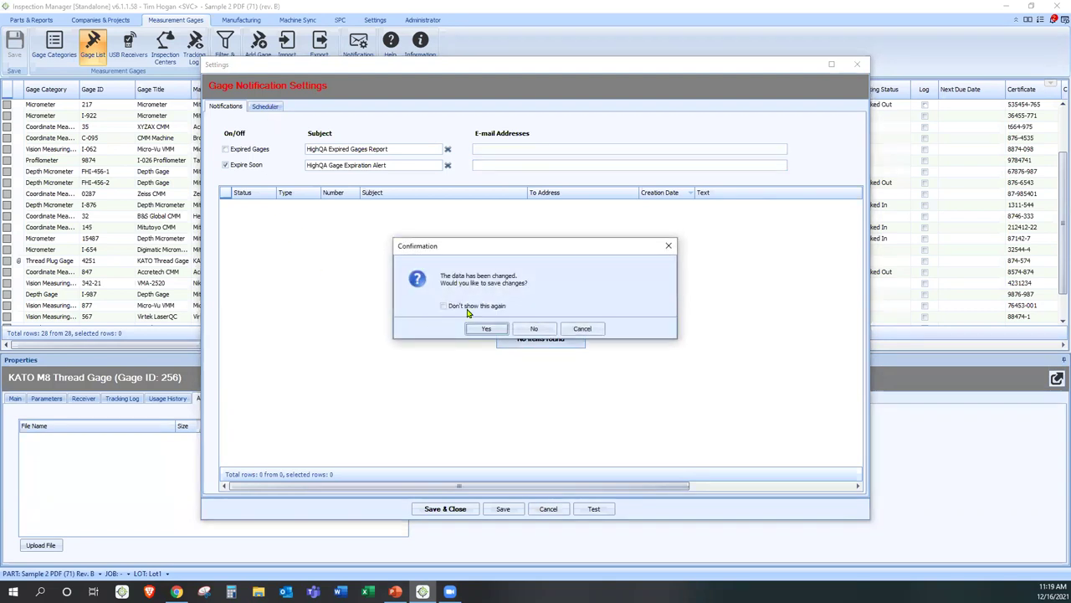
{"action": "left_click", "coordinate": [534, 328]}
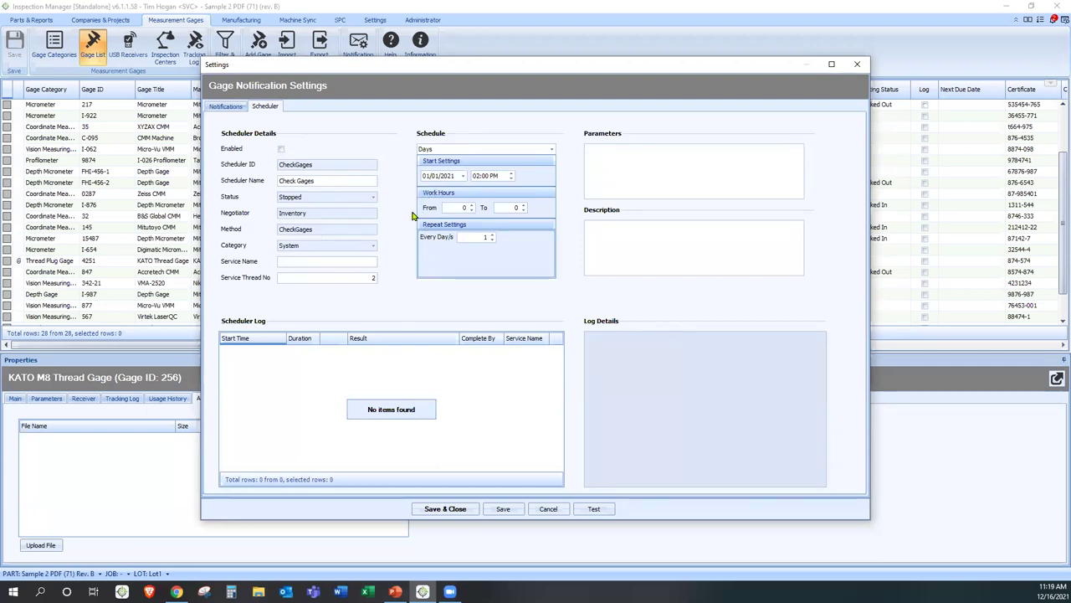
{"action": "left_click", "coordinate": [548, 508]}
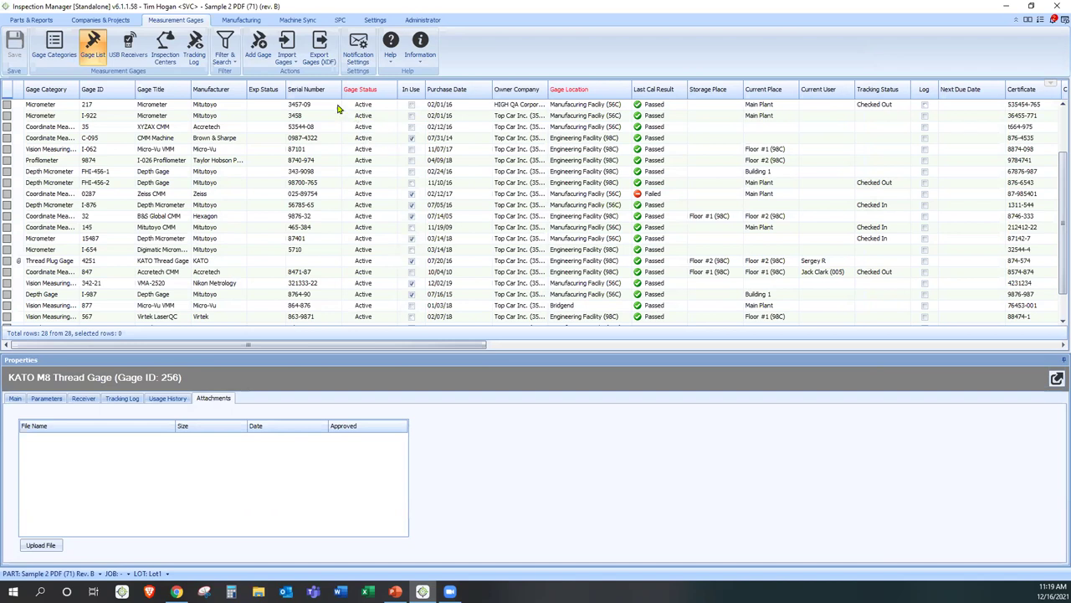
{"action": "left_click", "coordinate": [286, 62]}
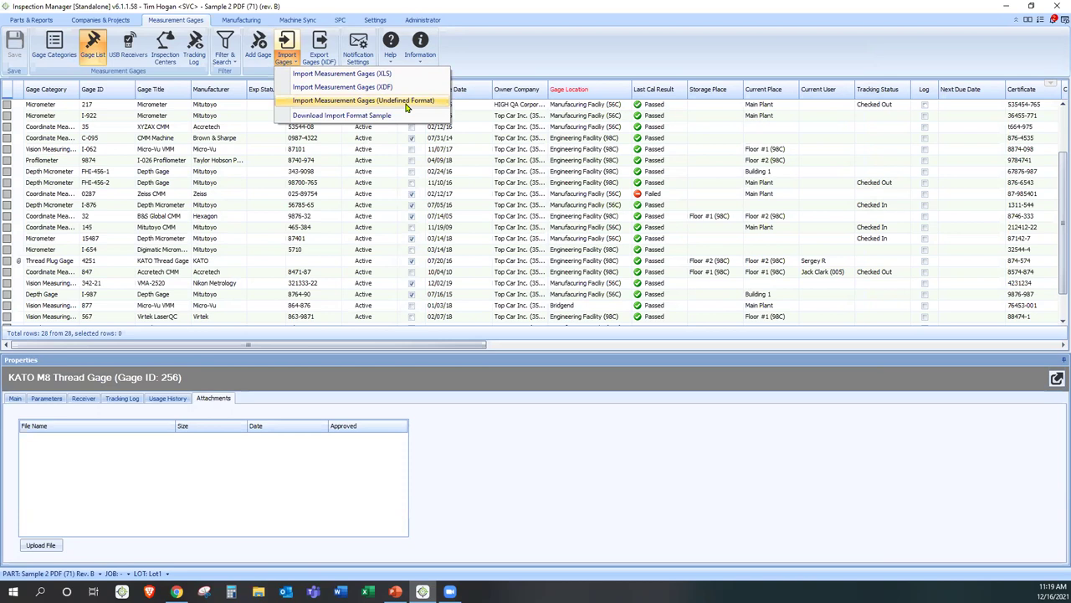
{"action": "left_click", "coordinate": [288, 9]}
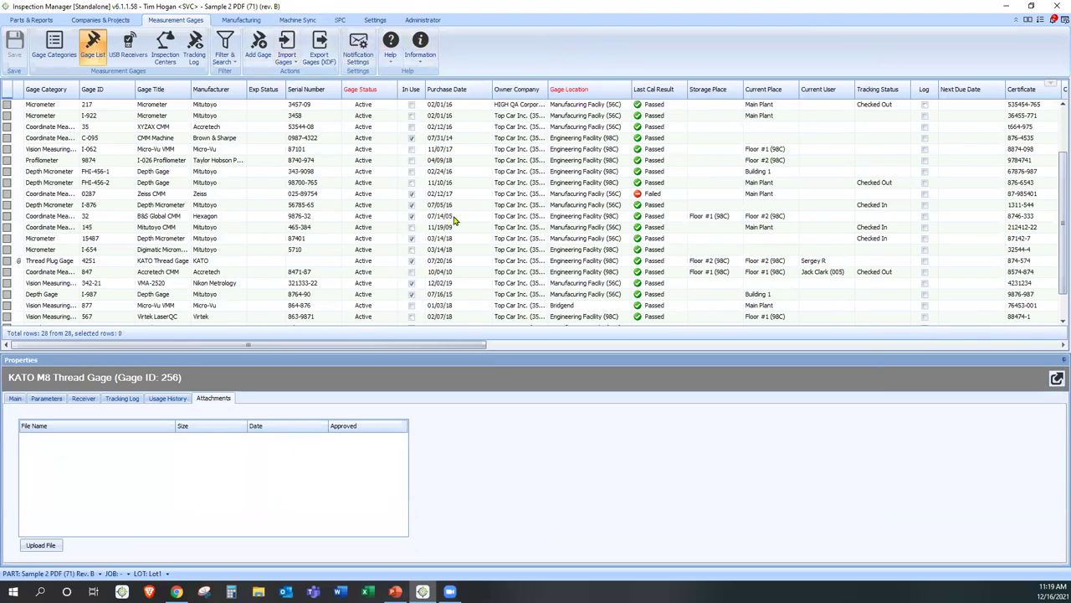
{"action": "scroll", "coordinate": [455, 219], "scroll_direction": "down", "scroll_amount": 1}
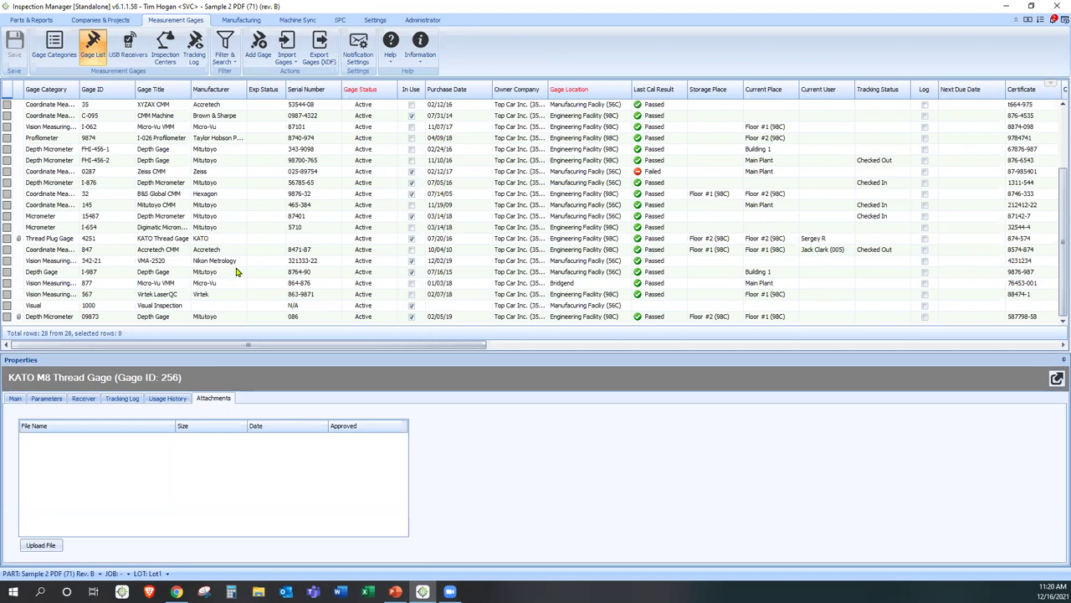
- Select the KATO Thread Gage 4251 row and show its Usage History tab
{"action": "left_click", "coordinate": [219, 242]}
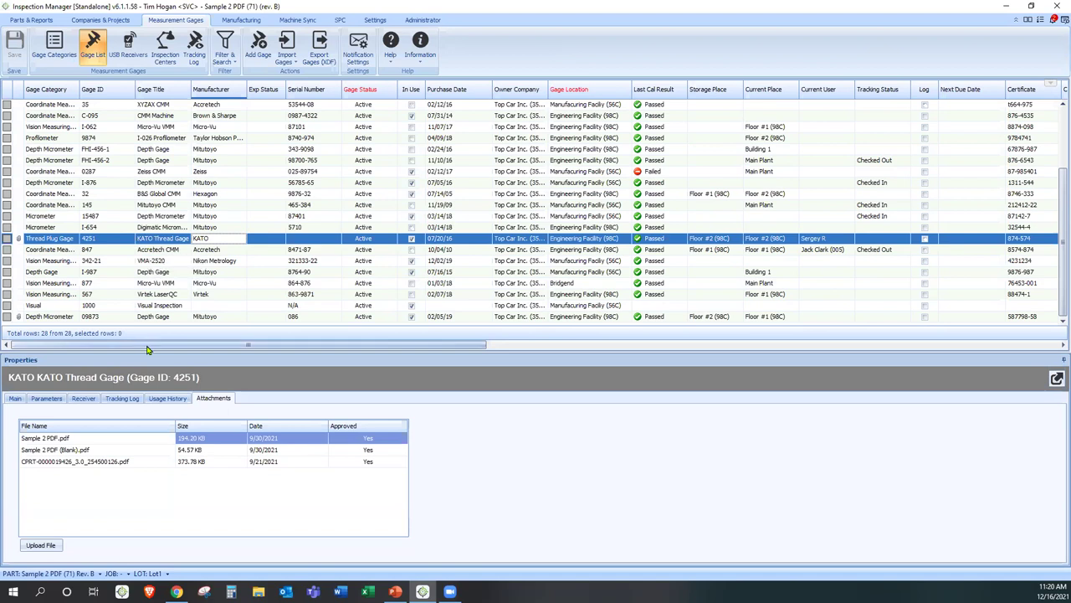
{"action": "left_click", "coordinate": [167, 401]}
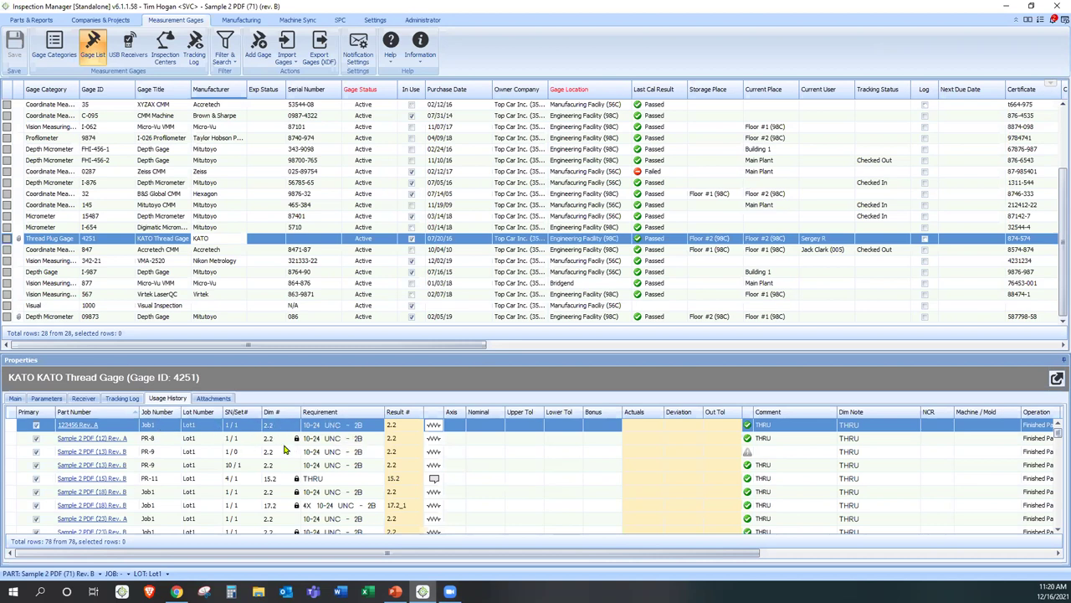
- Scroll the usage history grid, then return to Parts & Reports for Sample 2 PDF (71)
{"action": "left_click_drag", "start_coordinate": [482, 553], "coordinate": [757, 554]}
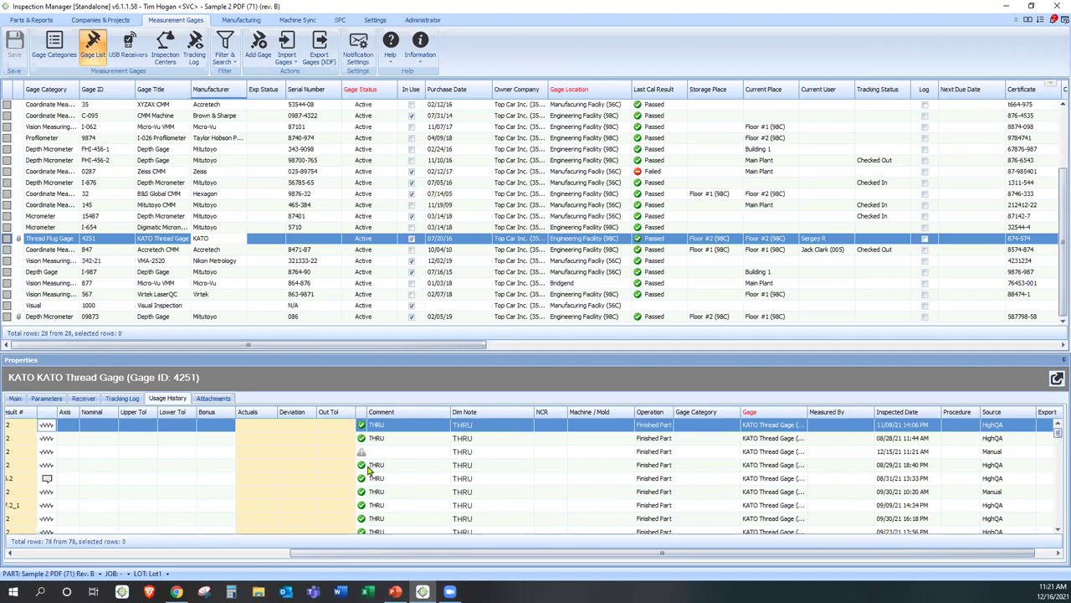
{"action": "left_click_drag", "start_coordinate": [447, 553], "coordinate": [247, 439]}
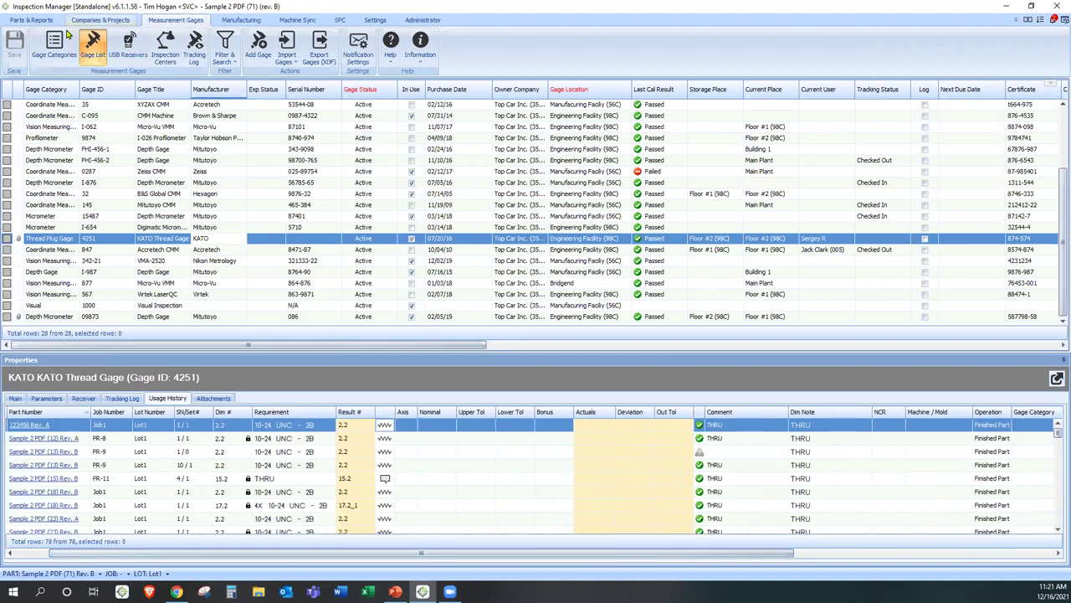
{"action": "left_click", "coordinate": [31, 19]}
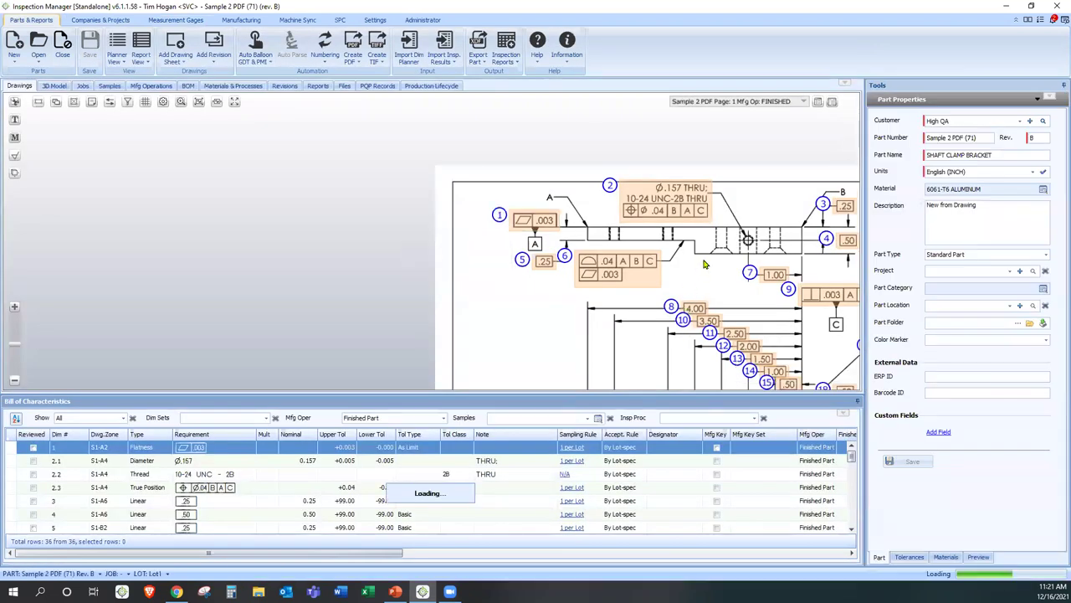
- Zoom the drawing out and drop down the Part Properties panel list in Tools
{"action": "scroll", "coordinate": [438, 200], "scroll_direction": "down", "scroll_amount": 2}
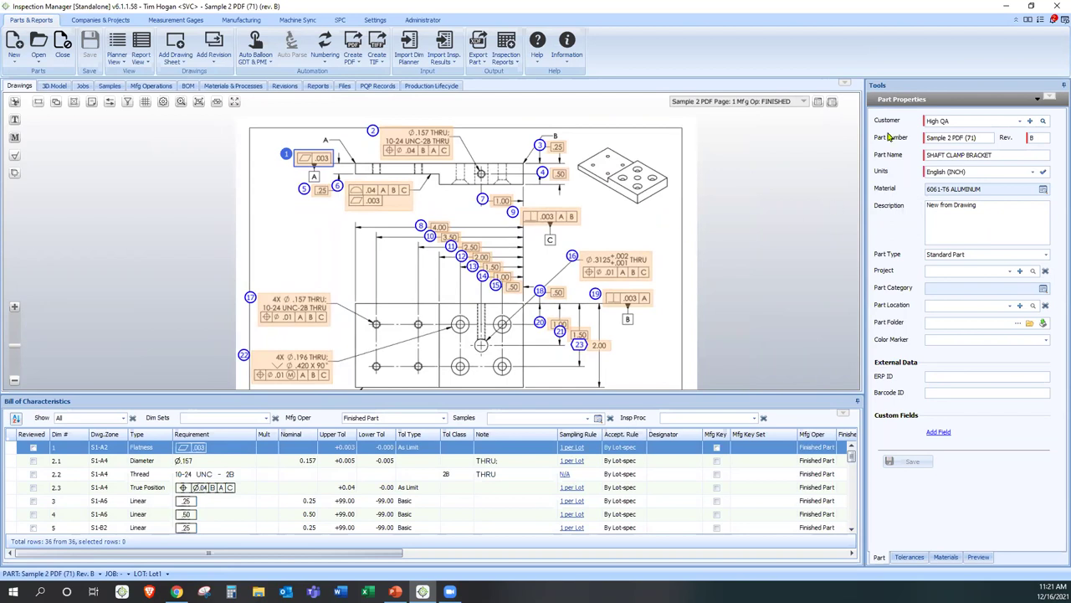
{"action": "left_click", "coordinate": [902, 102]}
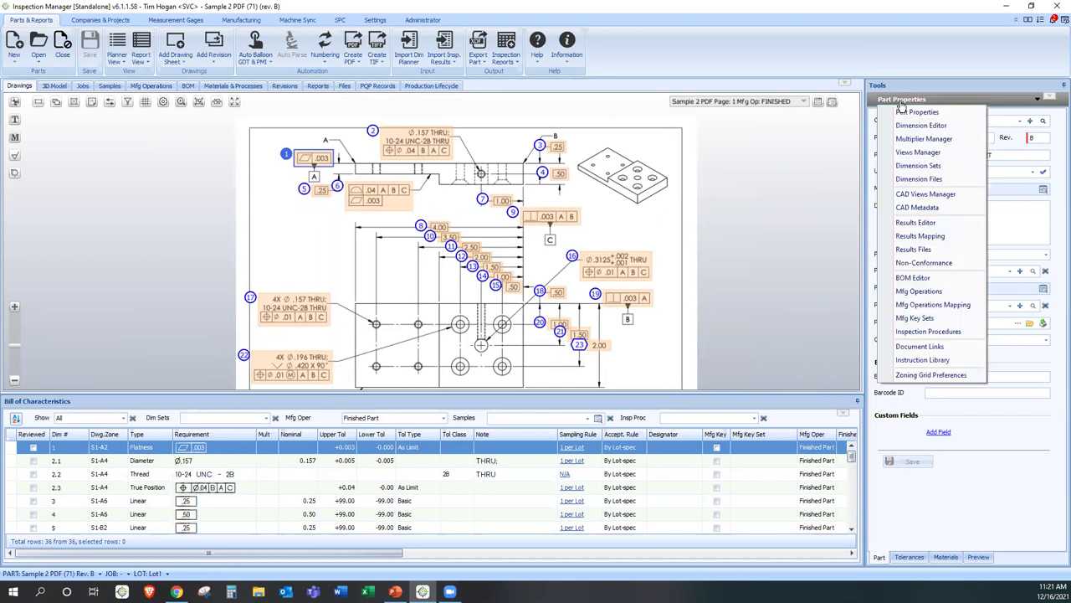
- Switch the Tools pane to Mfg Operations to list operations and colour balloons by operation
{"action": "left_click", "coordinate": [912, 291]}
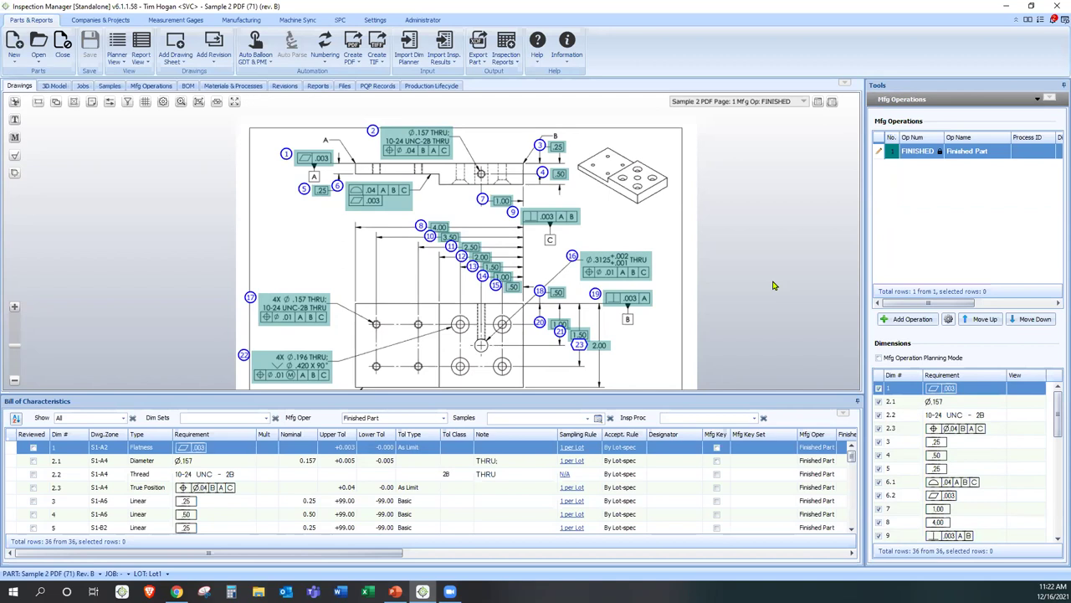
{"action": "scroll", "coordinate": [649, 329], "scroll_direction": "down", "scroll_amount": 1}
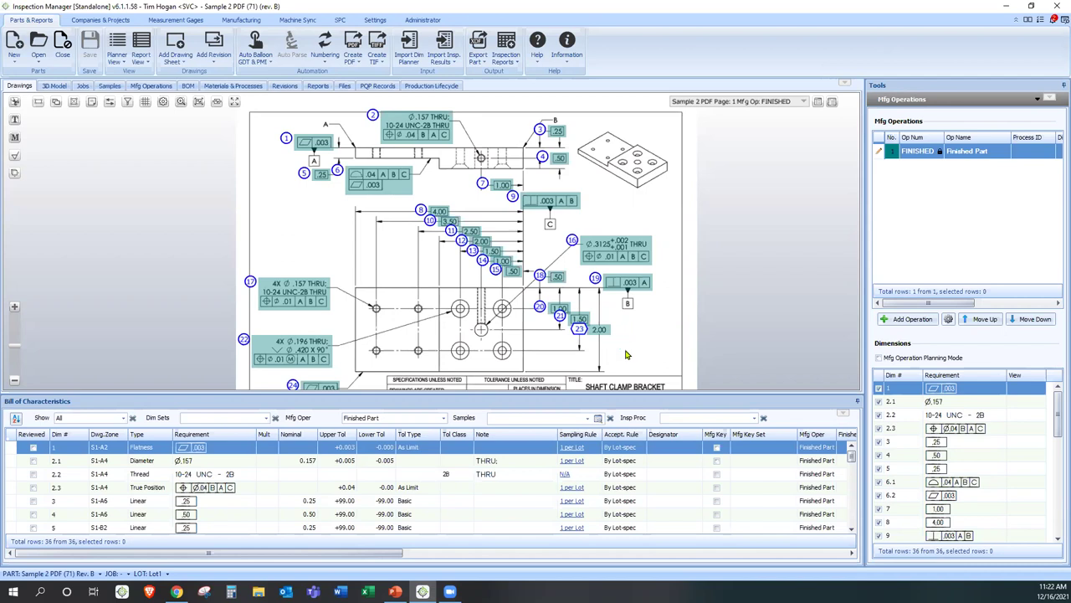
{"action": "scroll", "coordinate": [627, 351], "scroll_direction": "down", "scroll_amount": 2}
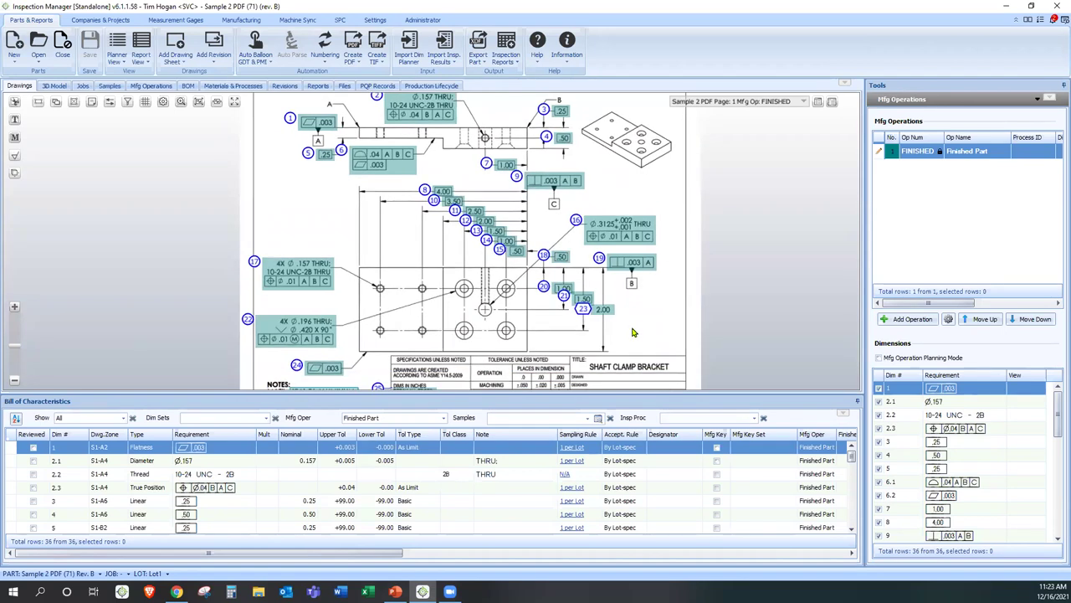
- Select balloons 23, 12, 8, 4 and 5 together on the SHAFT CLAMP BRACKET drawing
{"action": "left_click", "coordinate": [582, 308]}
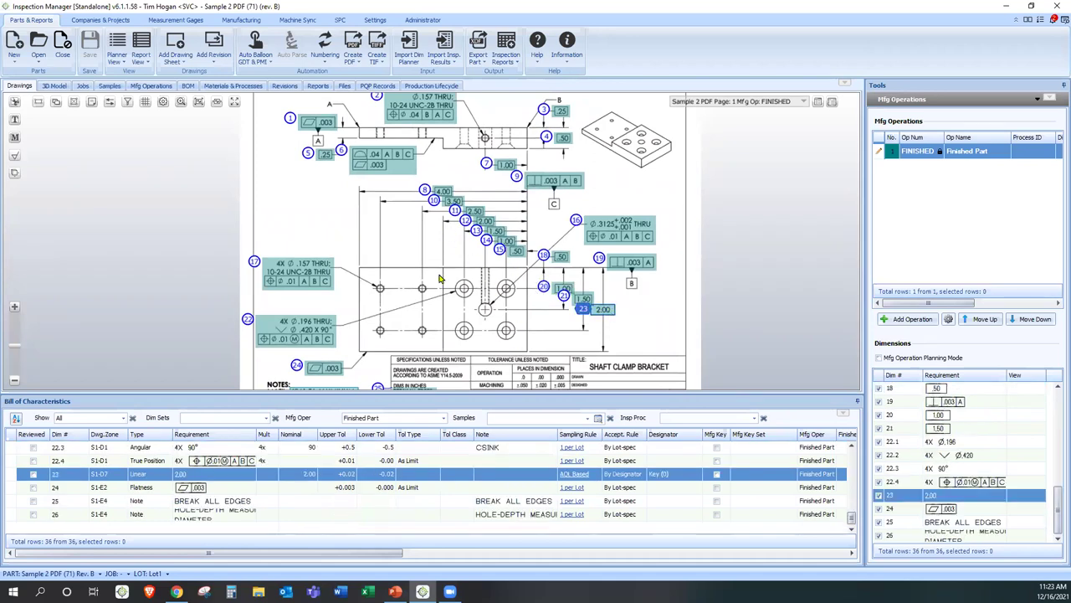
{"action": "left_click", "coordinate": [485, 221], "text": "ctrl"}
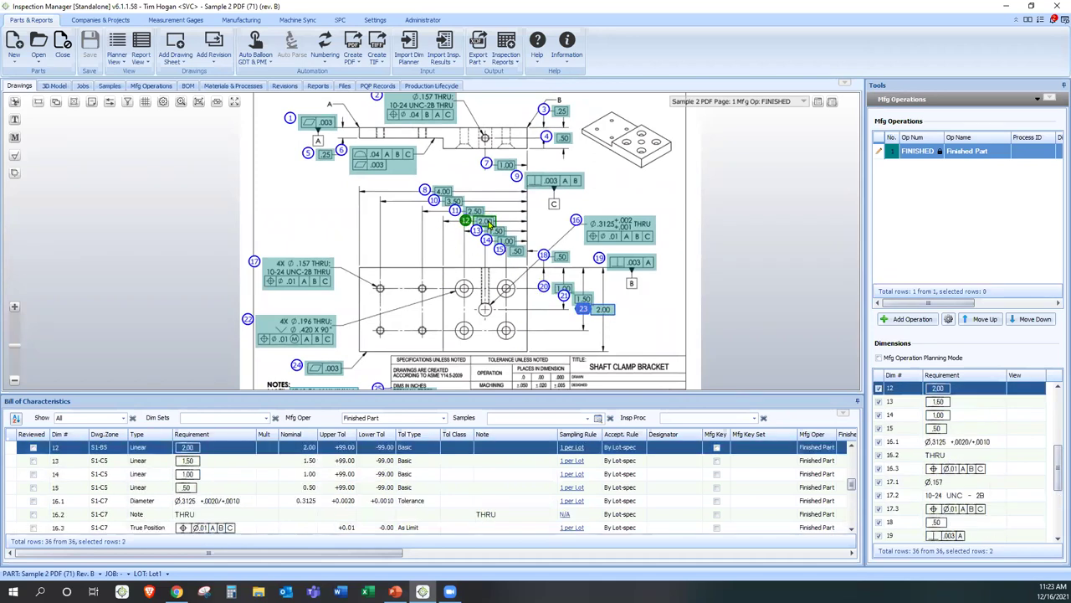
{"action": "left_click", "coordinate": [443, 194], "text": "ctrl"}
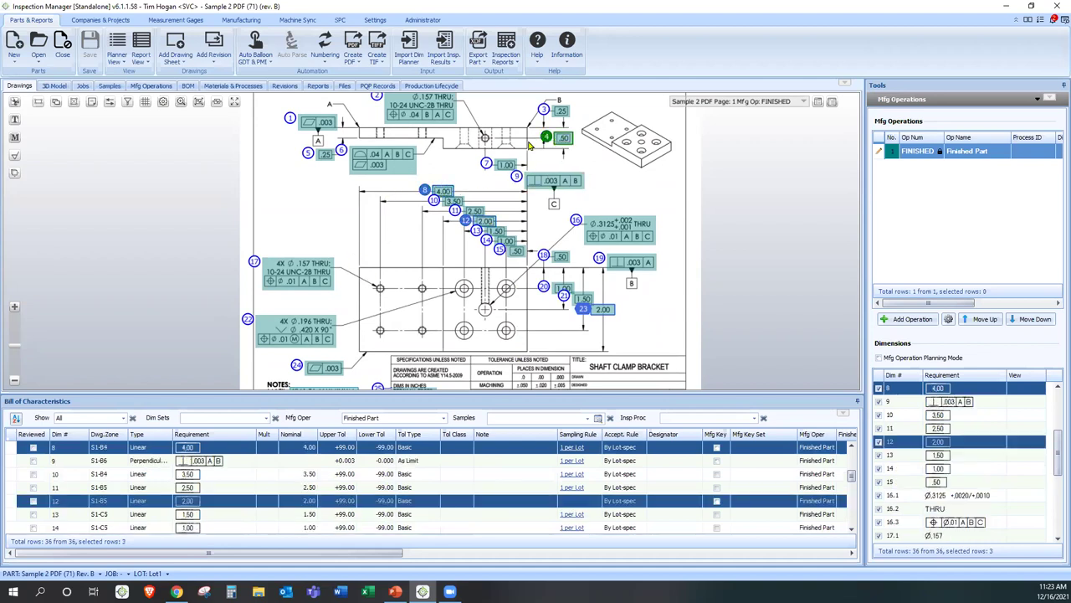
{"action": "left_click", "coordinate": [563, 140], "text": "ctrl"}
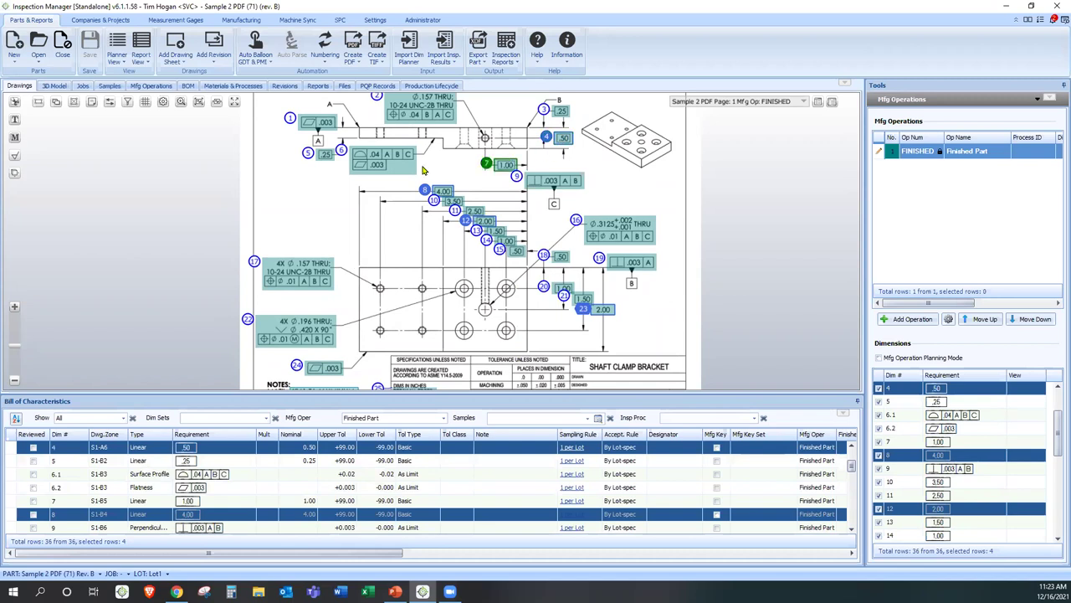
{"action": "left_click", "coordinate": [325, 155], "text": "ctrl"}
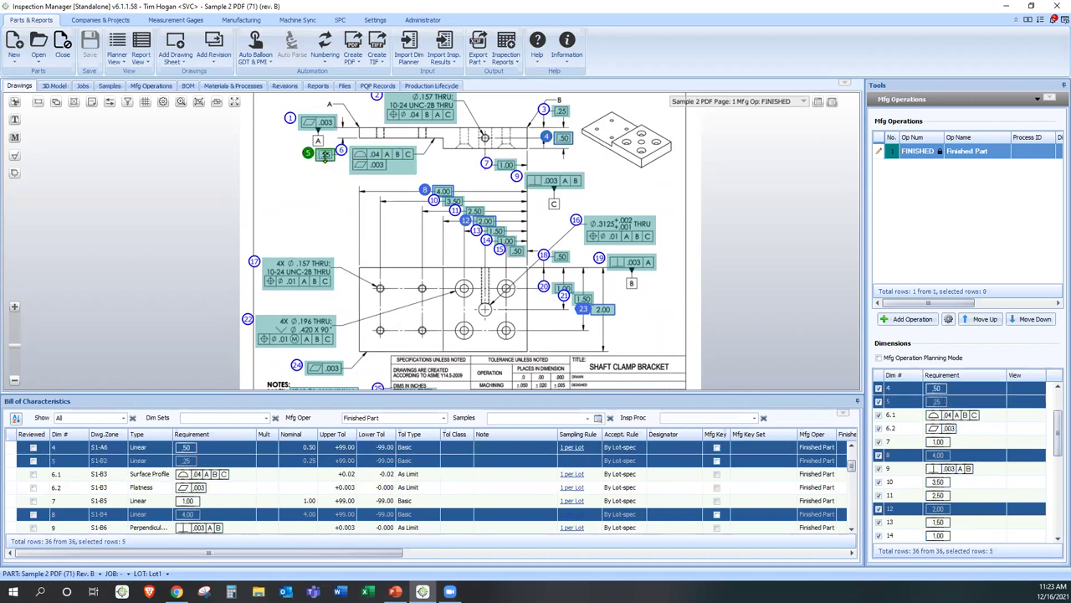
- Create operation Op10 from the five selected dimensions and show its details
{"action": "left_click", "coordinate": [895, 324]}
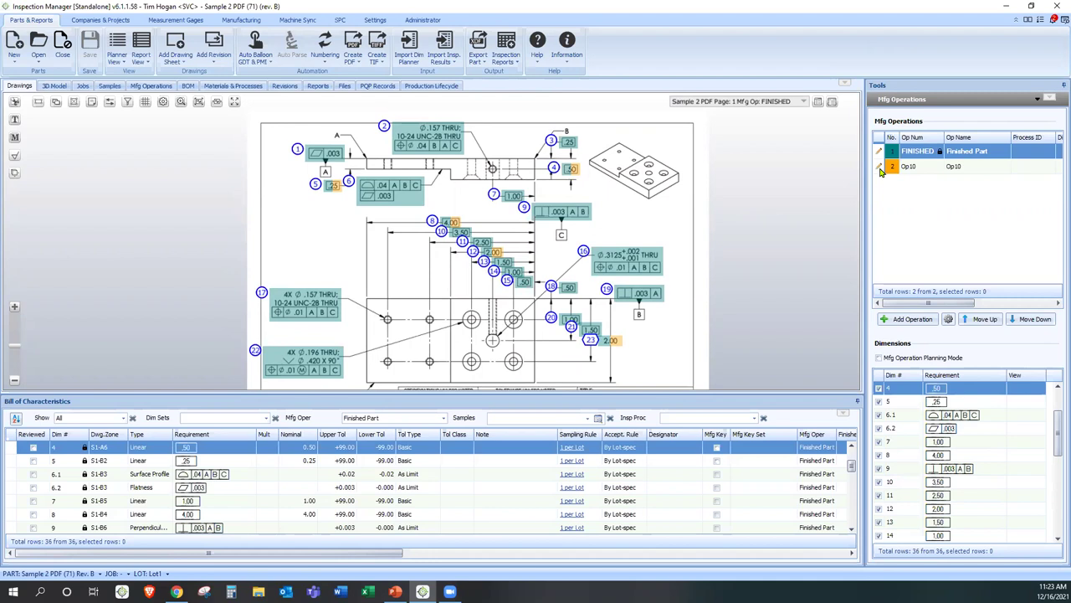
{"action": "left_click", "coordinate": [879, 168]}
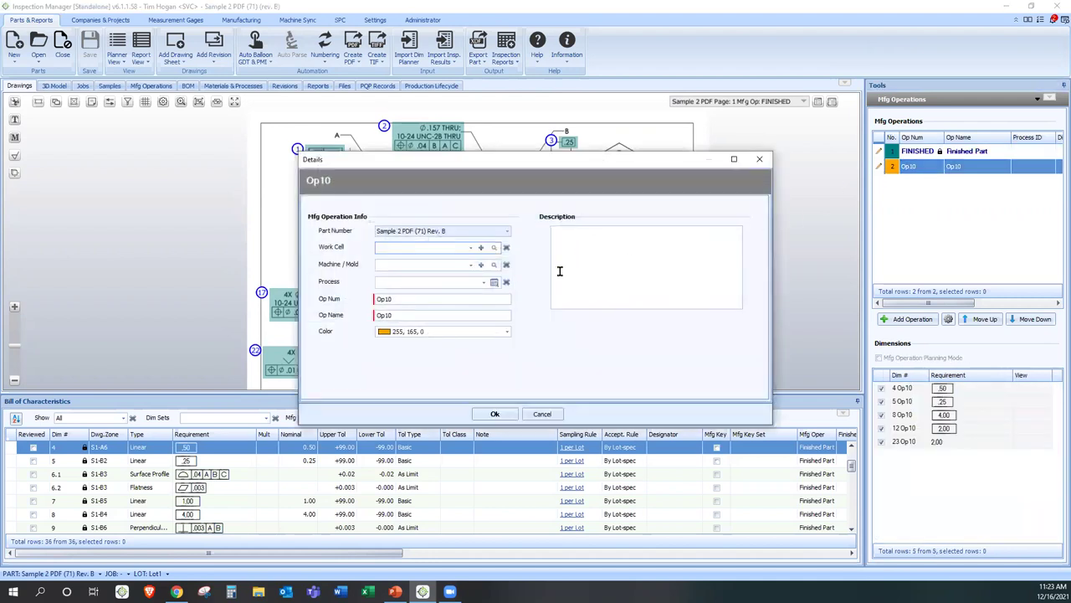
- Change operation Op10's name to 'Roughing' and confirm
{"action": "double_click", "coordinate": [424, 314]}
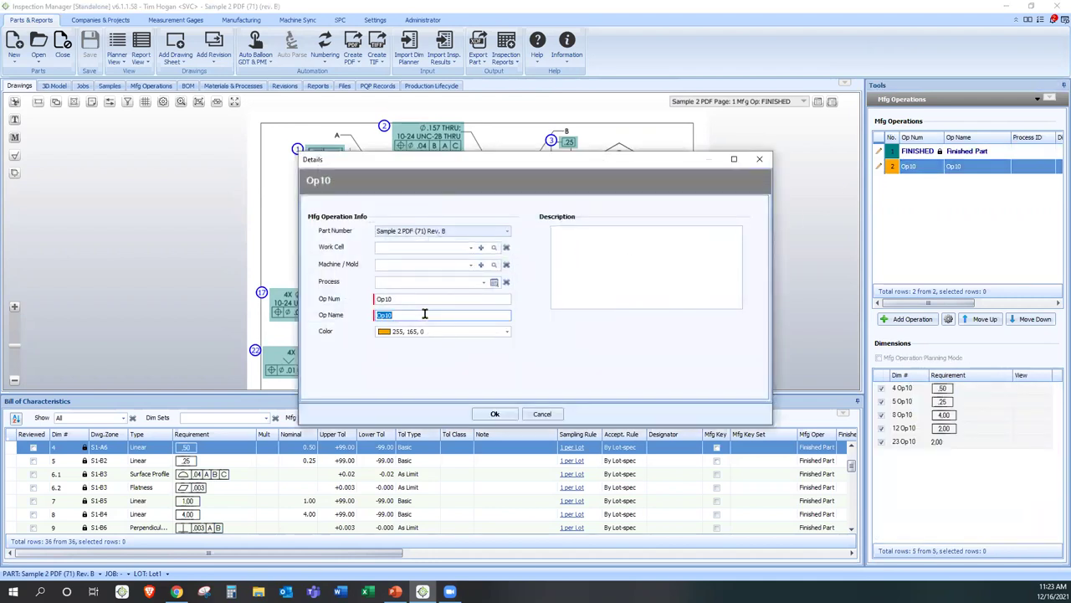
{"action": "type", "text": "Roughing"}
{"action": "left_click", "coordinate": [490, 414]}
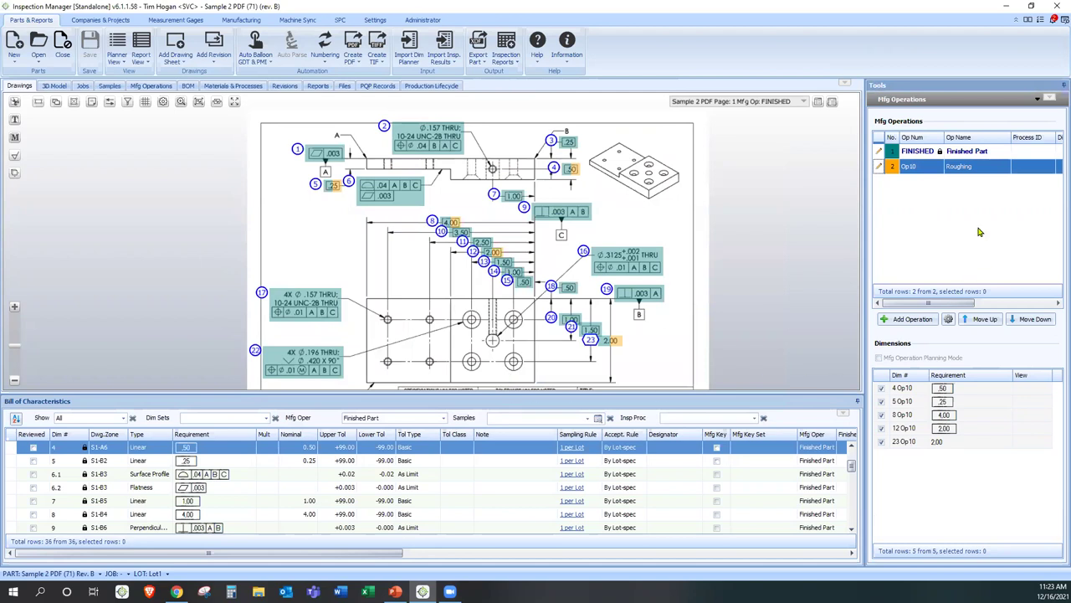
- Save the Roughing operation and filter the characteristics grid to the Roughing operation only
{"action": "left_click", "coordinate": [968, 174]}
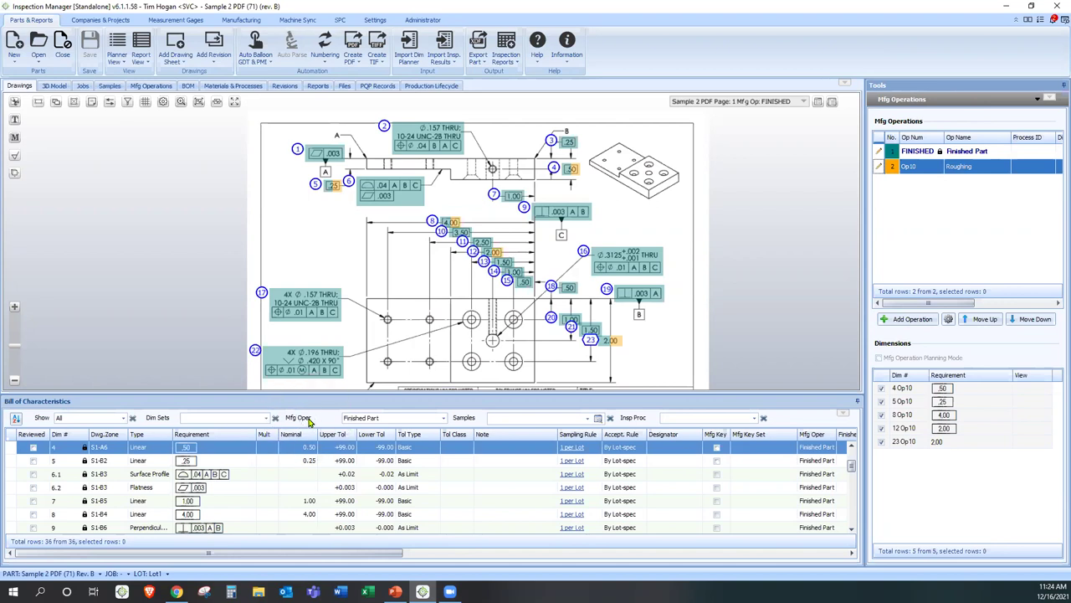
{"action": "left_click", "coordinate": [384, 418]}
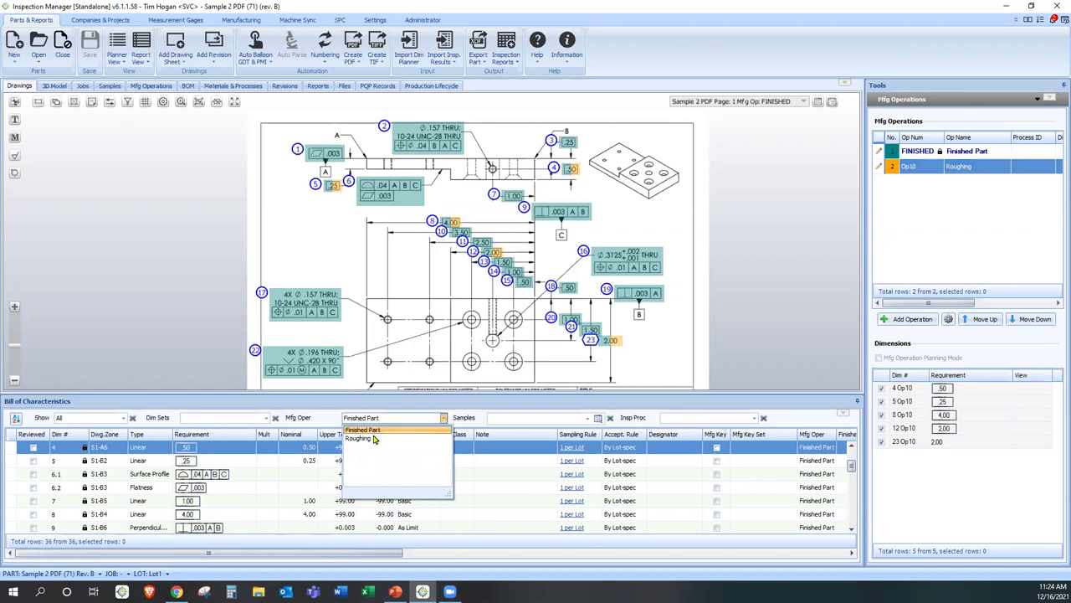
{"action": "left_click", "coordinate": [364, 440]}
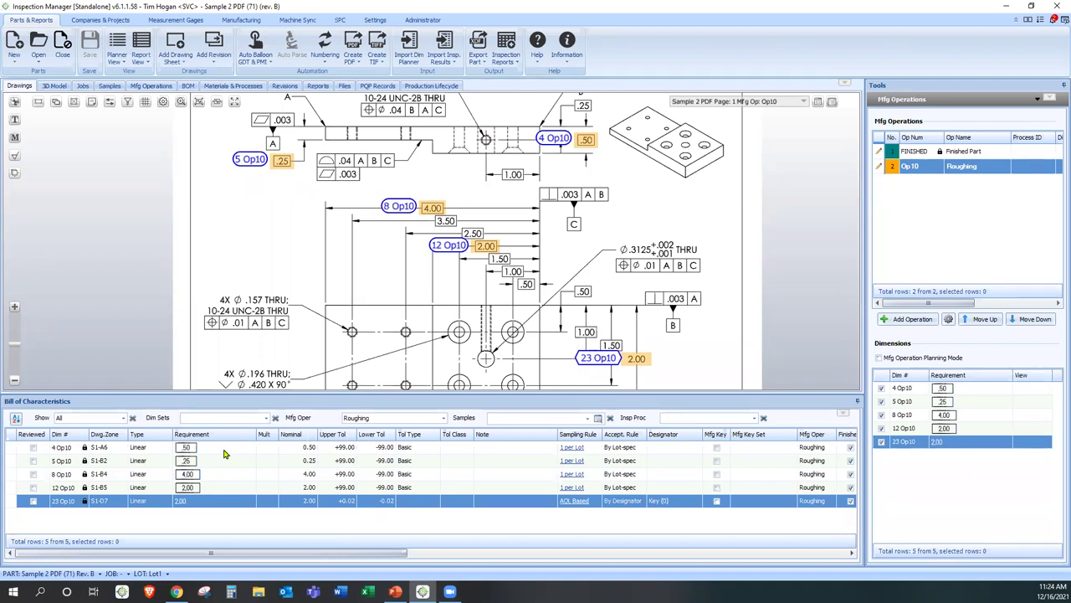
- Bulk-update all five Roughing dimensions, adding 0.01 to each nominal value
{"action": "key", "text": "ctrl+a"}
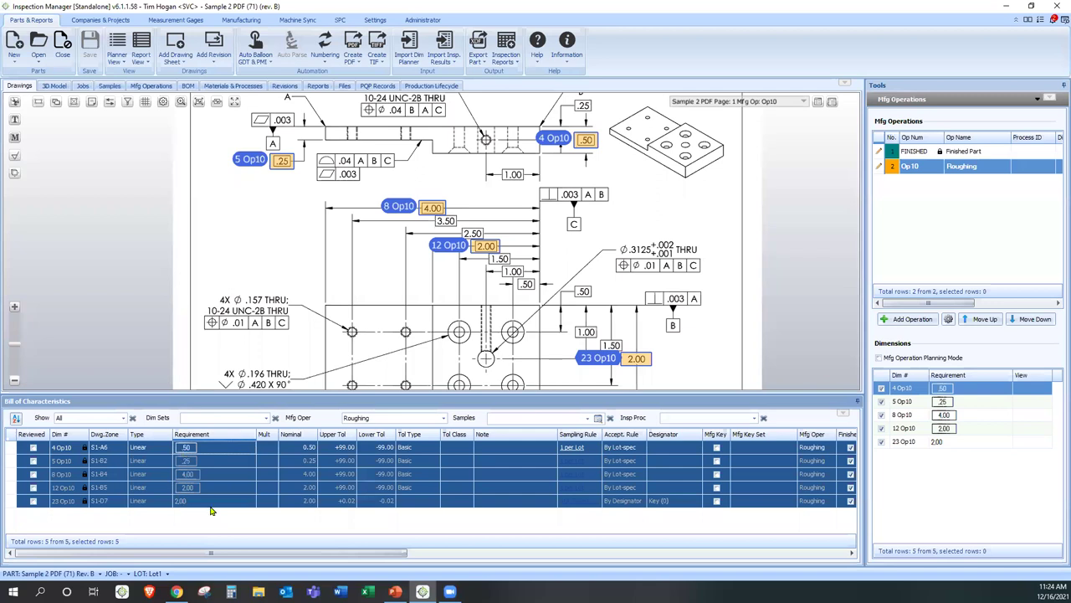
{"action": "right_click", "coordinate": [247, 473]}
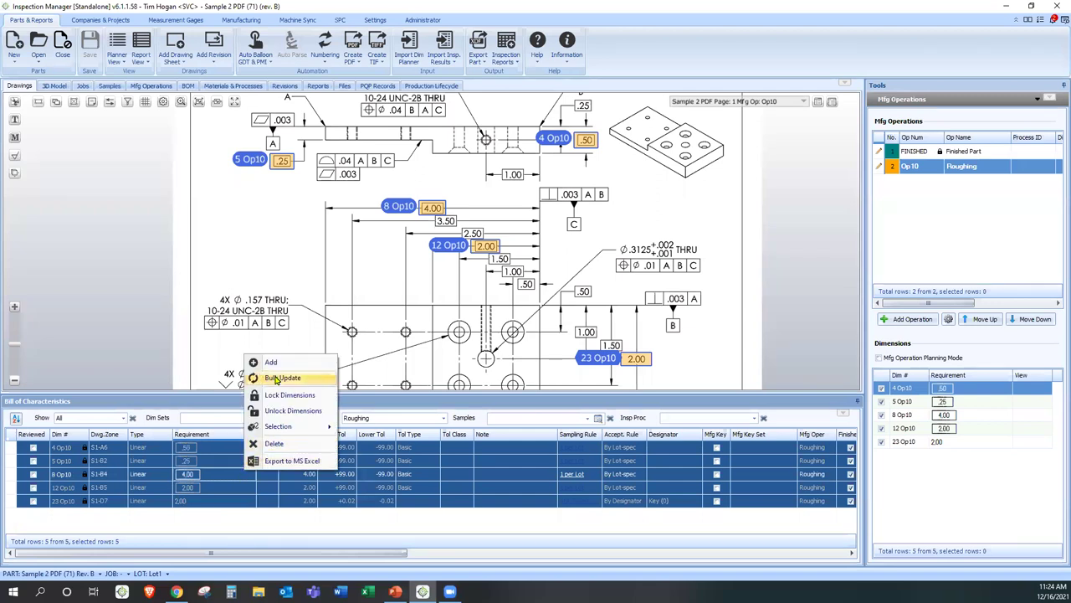
{"action": "left_click", "coordinate": [276, 377]}
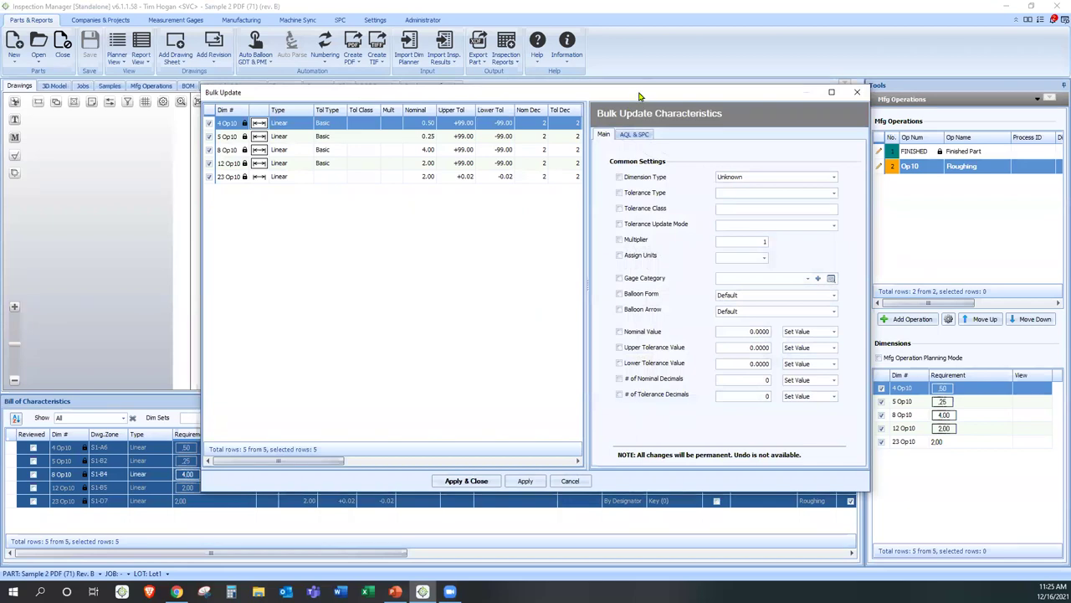
{"action": "left_click_drag", "start_coordinate": [638, 95], "coordinate": [526, 101]}
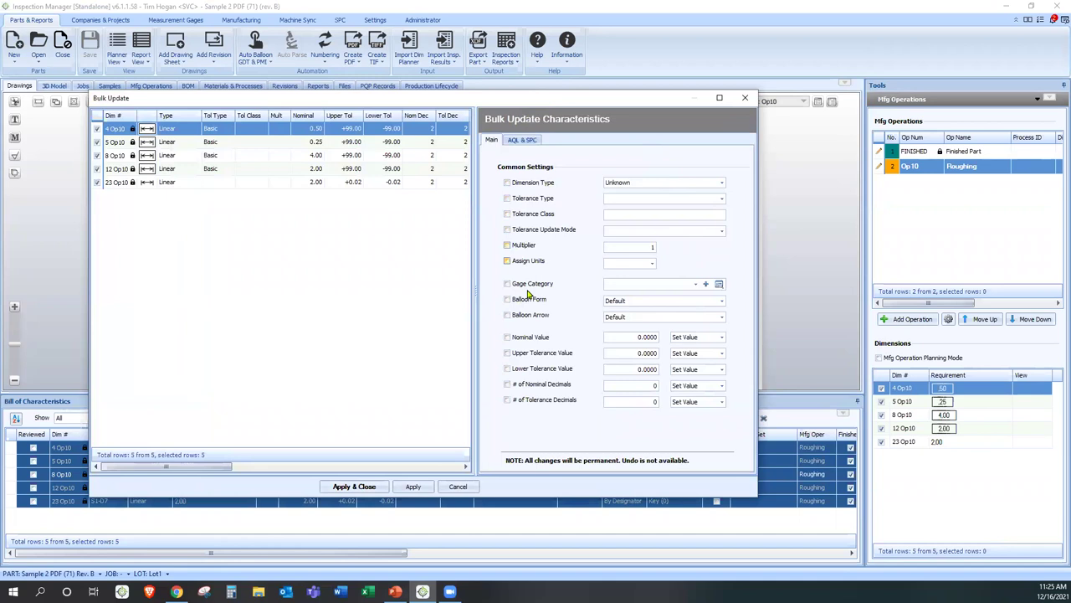
{"action": "left_click", "coordinate": [527, 339]}
{"action": "left_click", "coordinate": [640, 338]}
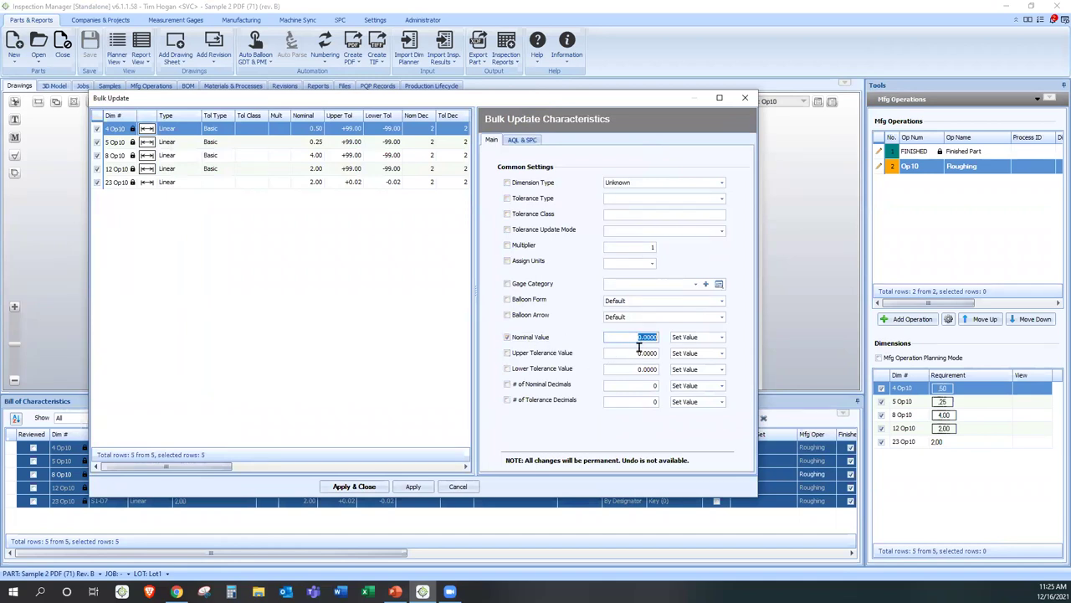
{"action": "type", "text": "0.01"}
{"action": "left_click", "coordinate": [715, 338]}
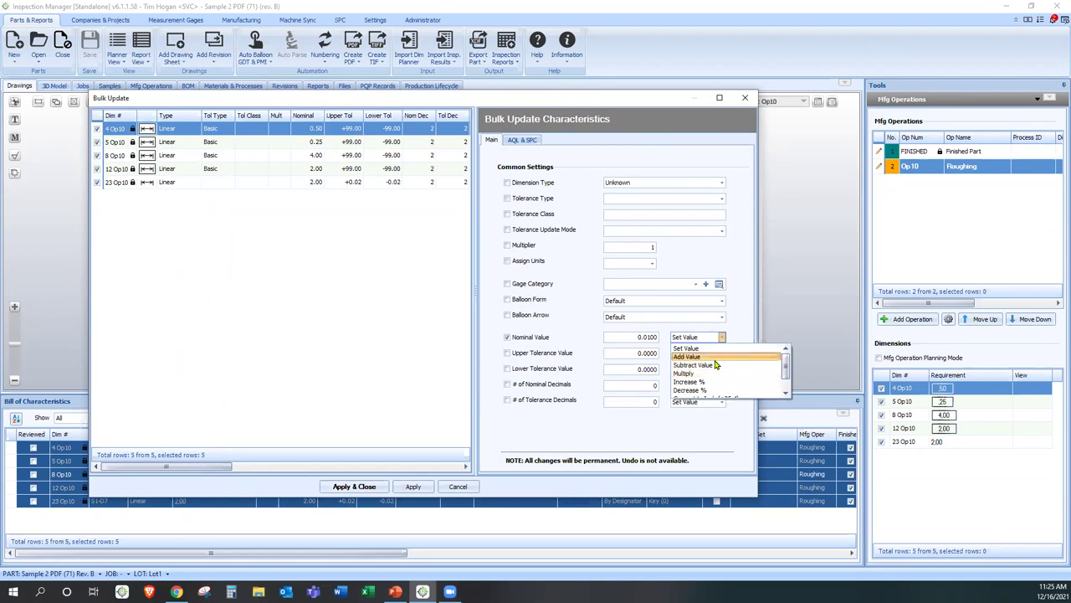
{"action": "left_click", "coordinate": [717, 358]}
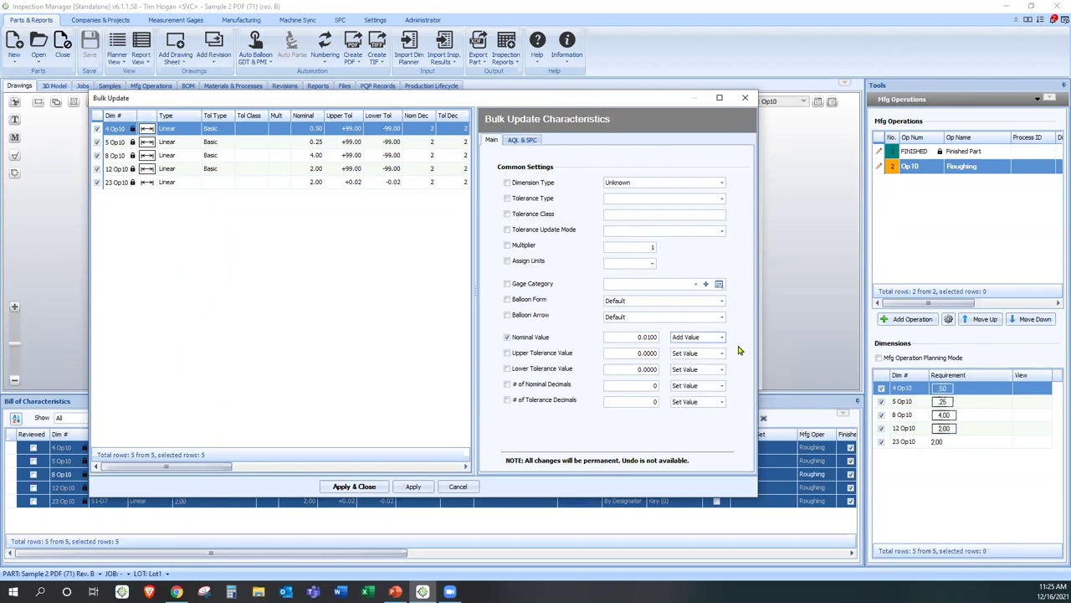
{"action": "left_click", "coordinate": [542, 360]}
{"action": "left_click", "coordinate": [366, 488]}
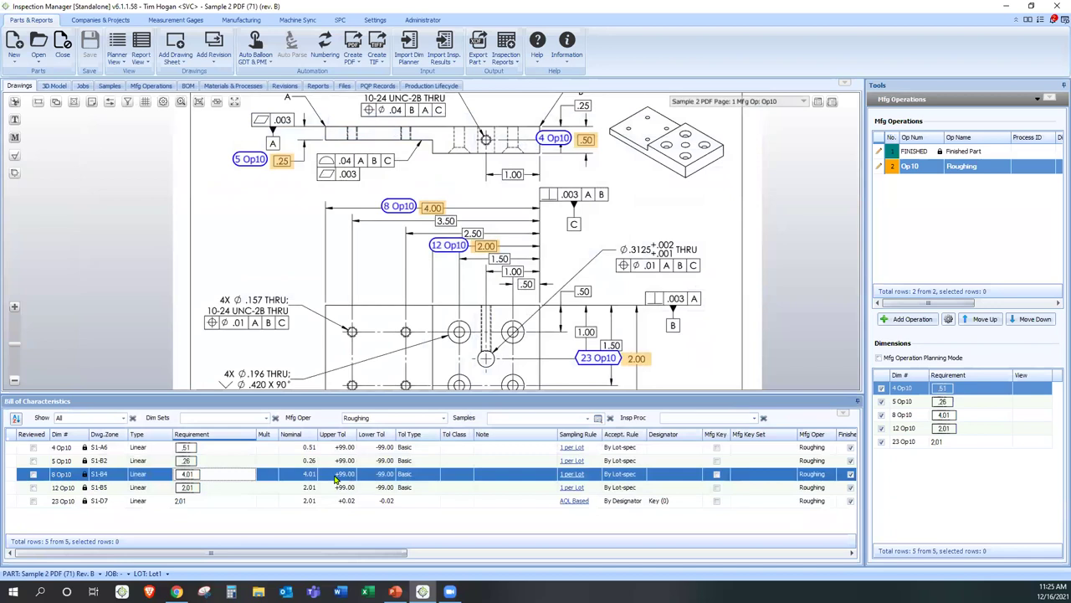
- Create an Inspection Planner report for Roughing with default settings, opening it in Excel
{"action": "left_click", "coordinate": [305, 512]}
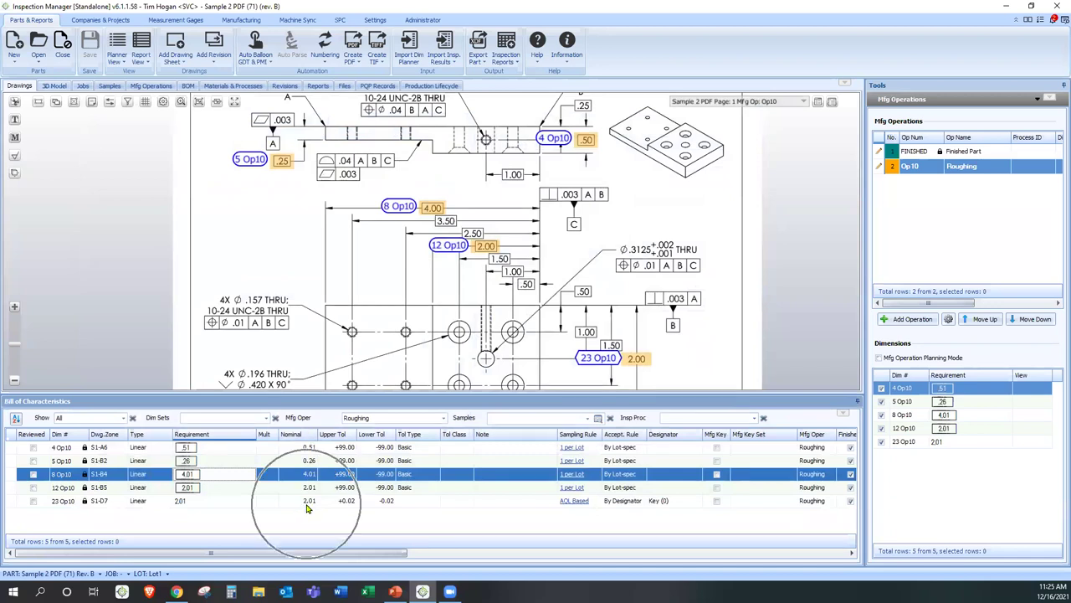
{"action": "left_click", "coordinate": [361, 426]}
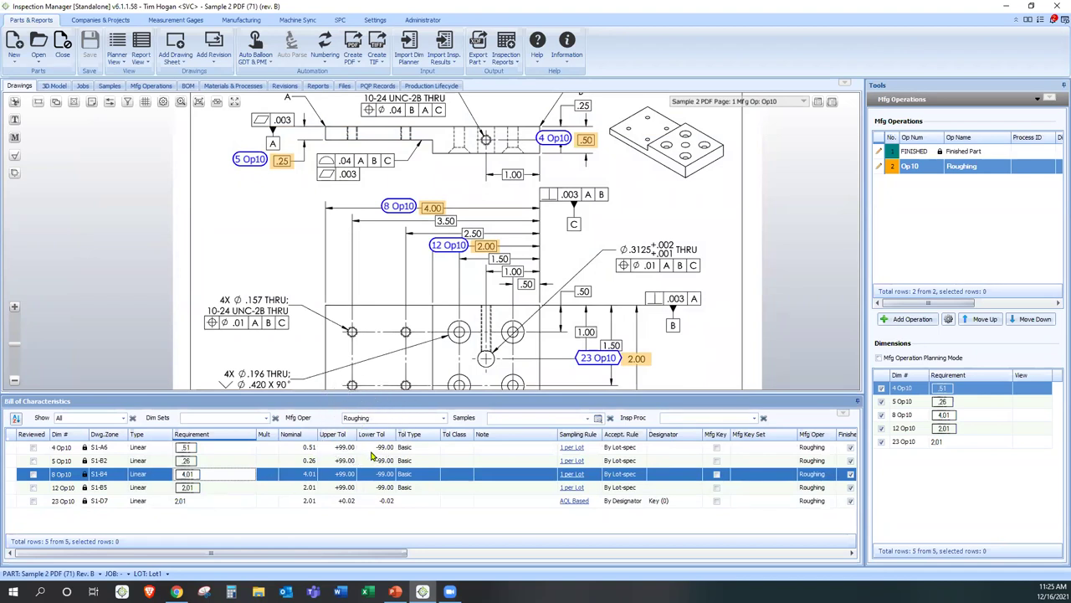
{"action": "left_click", "coordinate": [513, 65]}
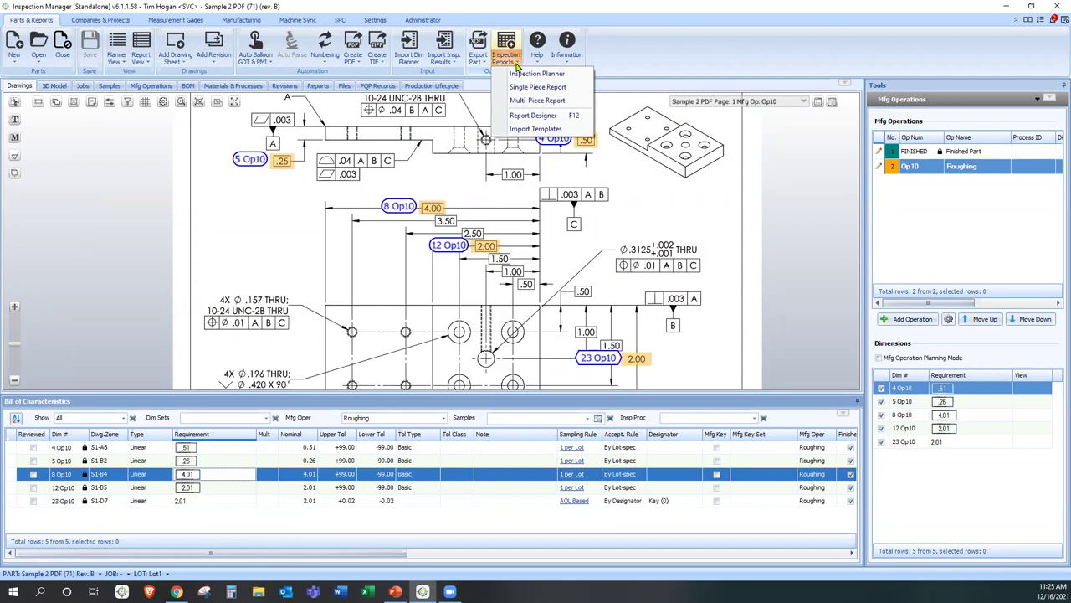
{"action": "left_click", "coordinate": [523, 74]}
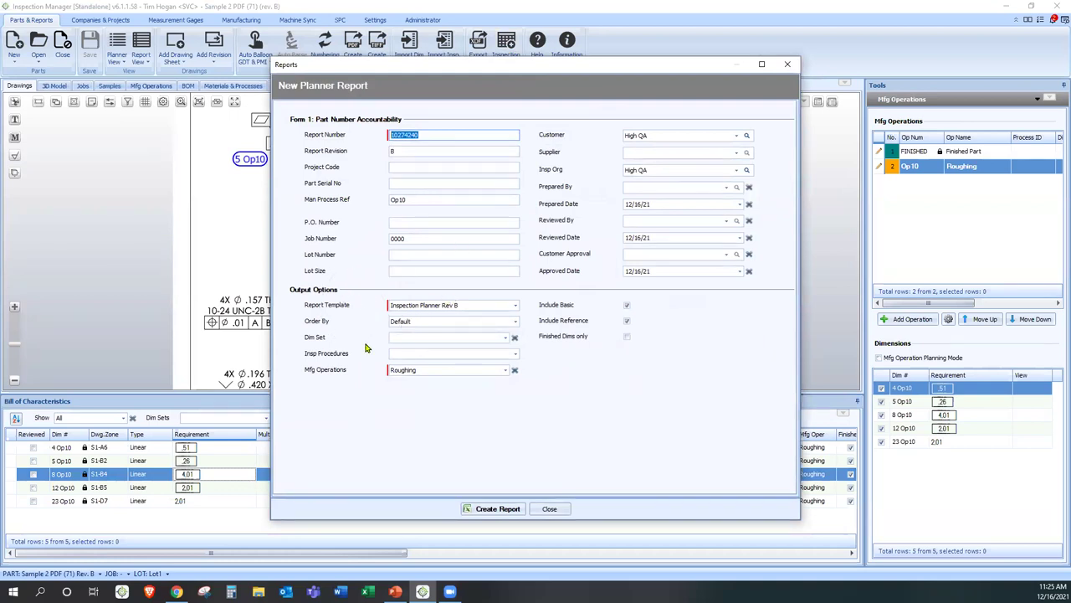
{"action": "left_click", "coordinate": [482, 508]}
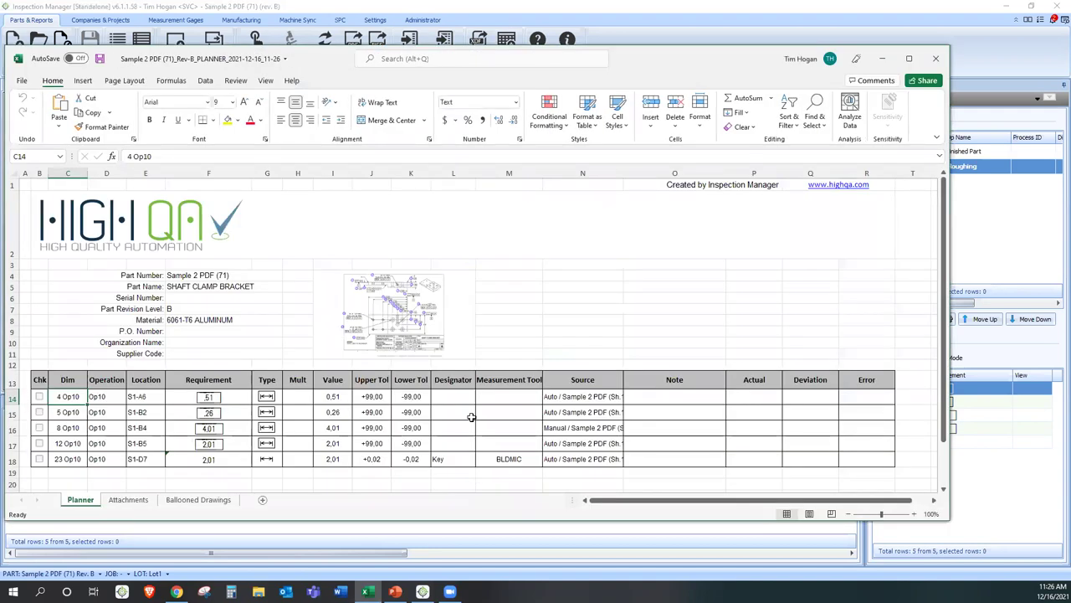
- Review the workbook's part details, Supplier Code, Op10 operation cells and Value cells
{"action": "scroll", "coordinate": [483, 323], "scroll_direction": "down", "scroll_amount": 2}
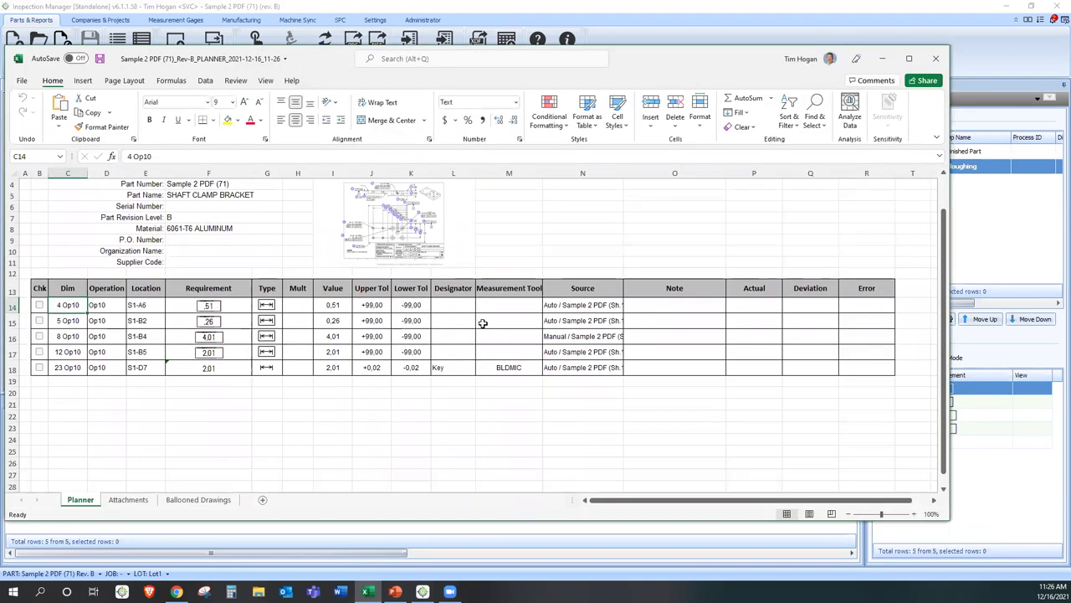
{"action": "scroll", "coordinate": [481, 320], "scroll_direction": "up", "scroll_amount": 2}
{"action": "left_click_drag", "start_coordinate": [191, 274], "coordinate": [199, 320]}
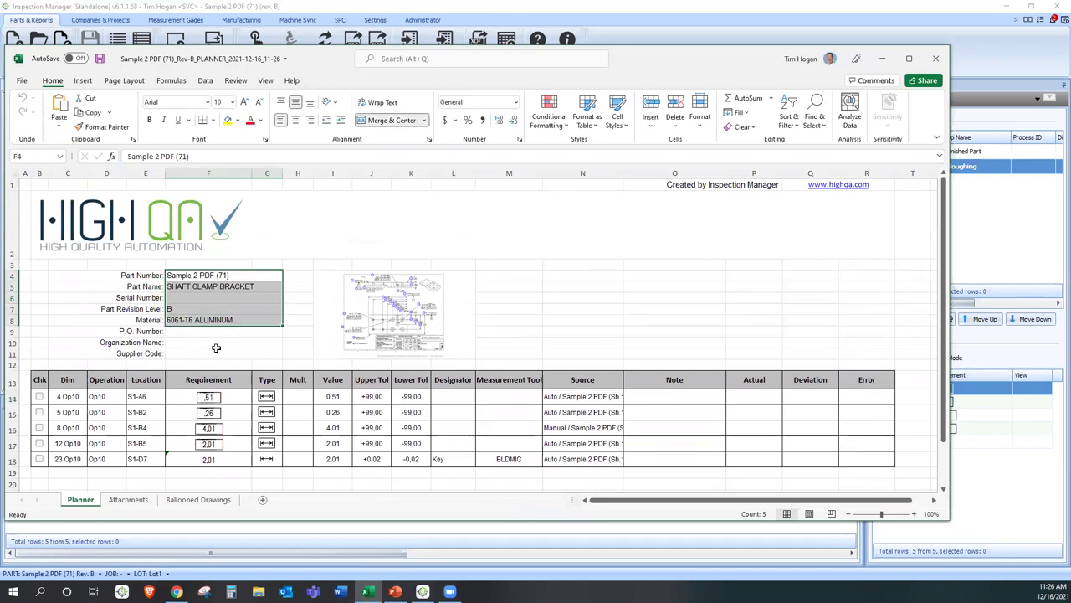
{"action": "left_click", "coordinate": [218, 350]}
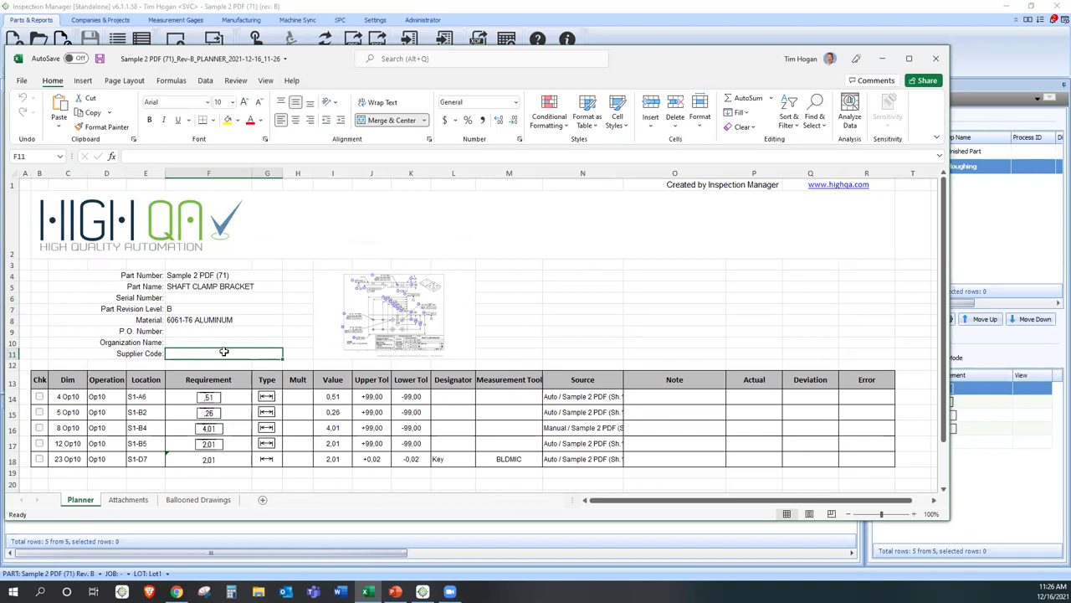
{"action": "left_click_drag", "start_coordinate": [118, 395], "coordinate": [115, 462]}
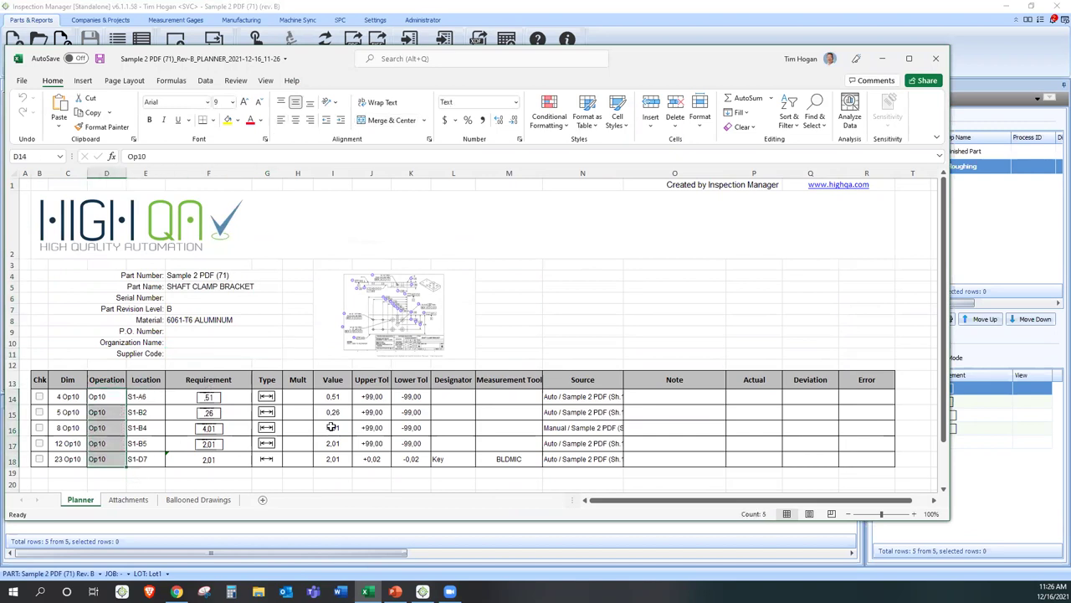
{"action": "left_click_drag", "start_coordinate": [330, 396], "coordinate": [308, 458]}
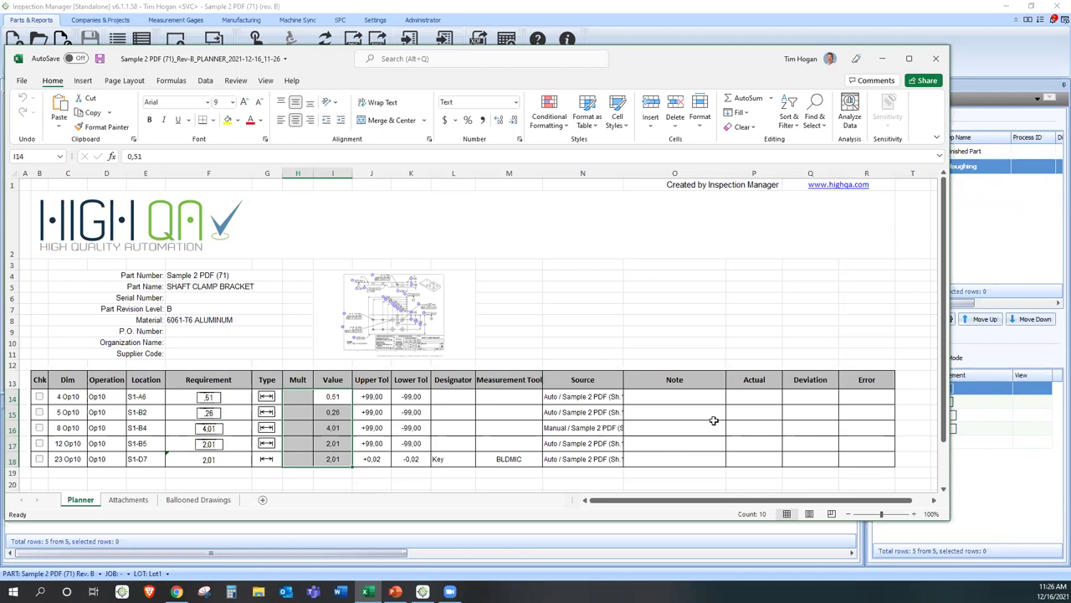
{"action": "scroll", "coordinate": [713, 420], "scroll_direction": "down", "scroll_amount": 1}
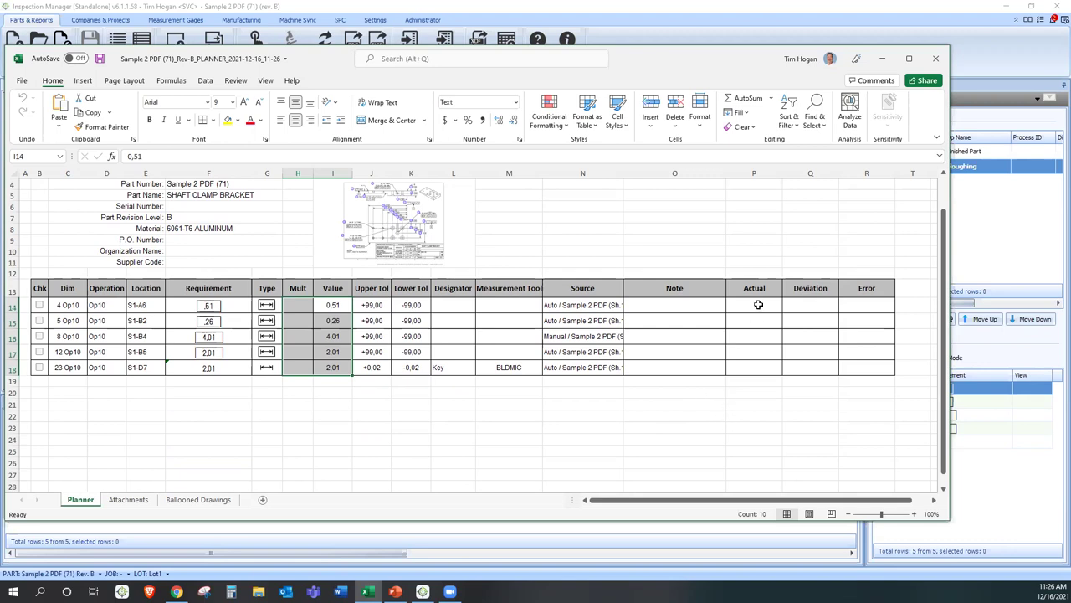
- Enter 5 in the Actual cells P14:P18 and centre those values
{"action": "left_click_drag", "start_coordinate": [758, 304], "coordinate": [752, 367]}
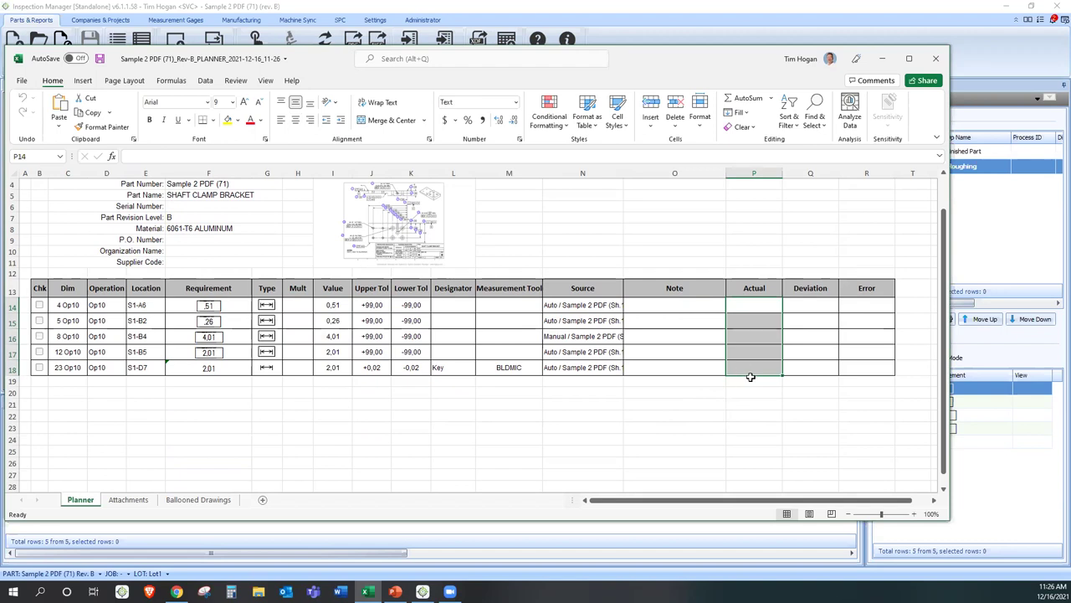
{"action": "left_click", "coordinate": [752, 302]}
{"action": "type", "text": "55"}
{"action": "key", "text": "Return"}
{"action": "type", "text": "5"}
{"action": "key", "text": "Return"}
{"action": "type", "text": "5"}
{"action": "key", "text": "Return"}
{"action": "type", "text": "5"}
{"action": "key", "text": "Return"}
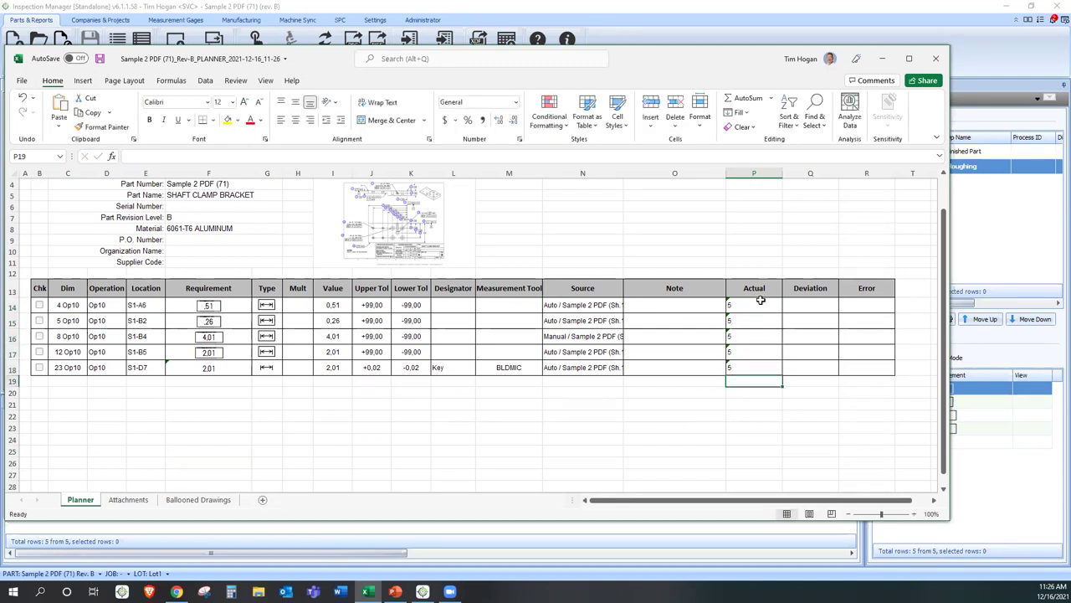
{"action": "left_click_drag", "start_coordinate": [760, 300], "coordinate": [755, 373]}
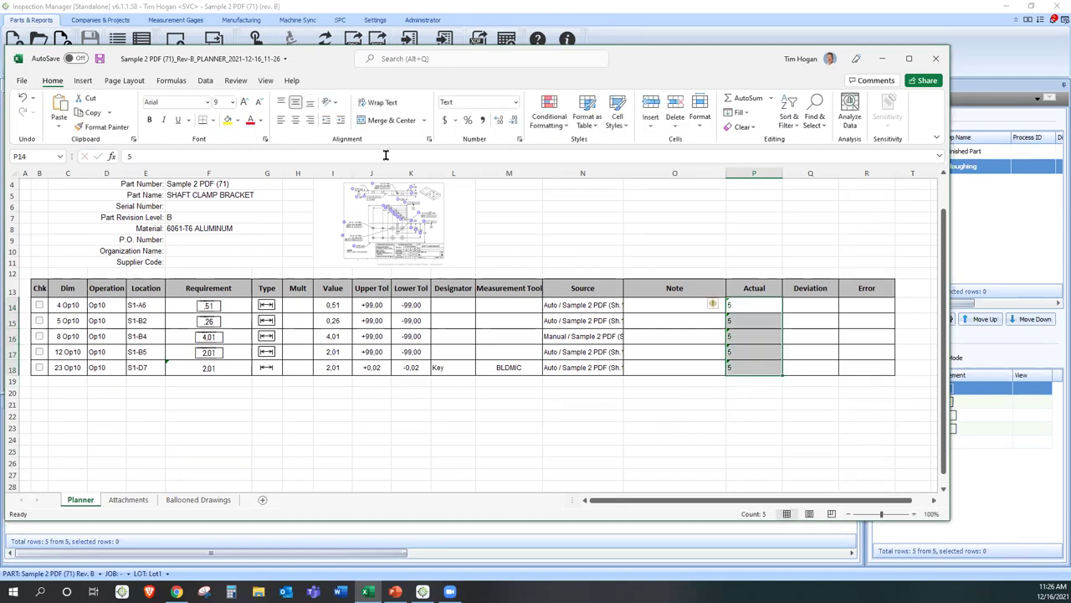
{"action": "left_click", "coordinate": [294, 122]}
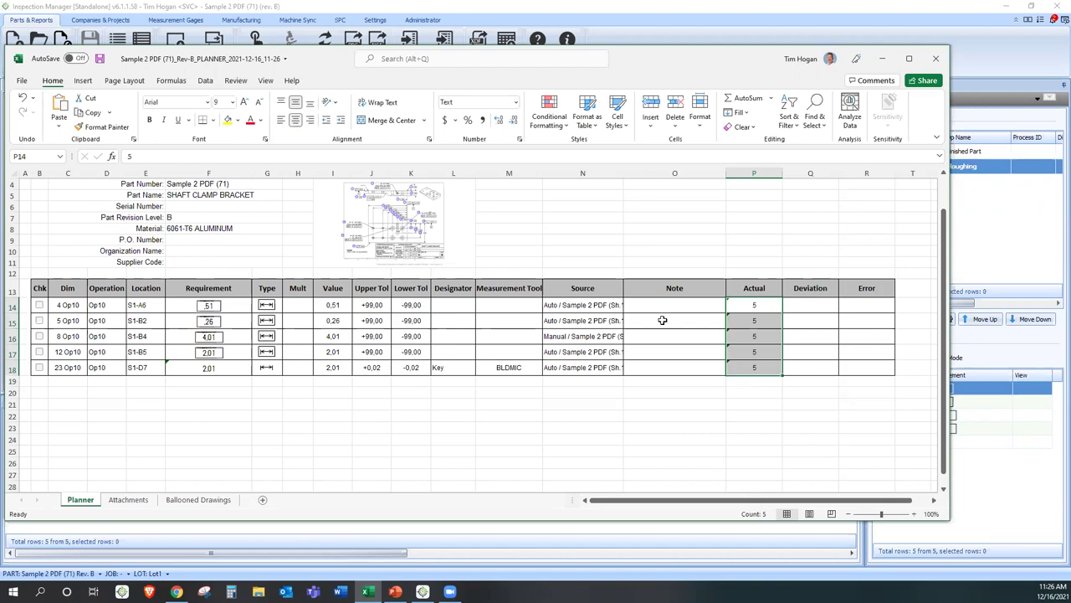
{"action": "left_click", "coordinate": [553, 402]}
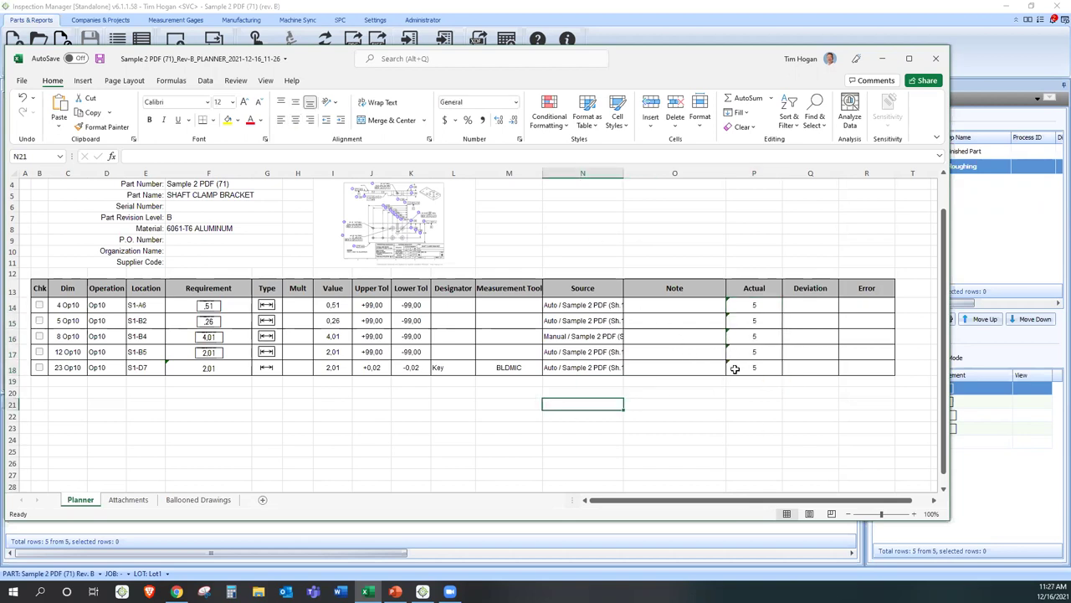
- Close the planner workbook, saving its changes, and return to the IM Explorer login page
{"action": "scroll", "coordinate": [735, 368], "scroll_direction": "up", "scroll_amount": 1}
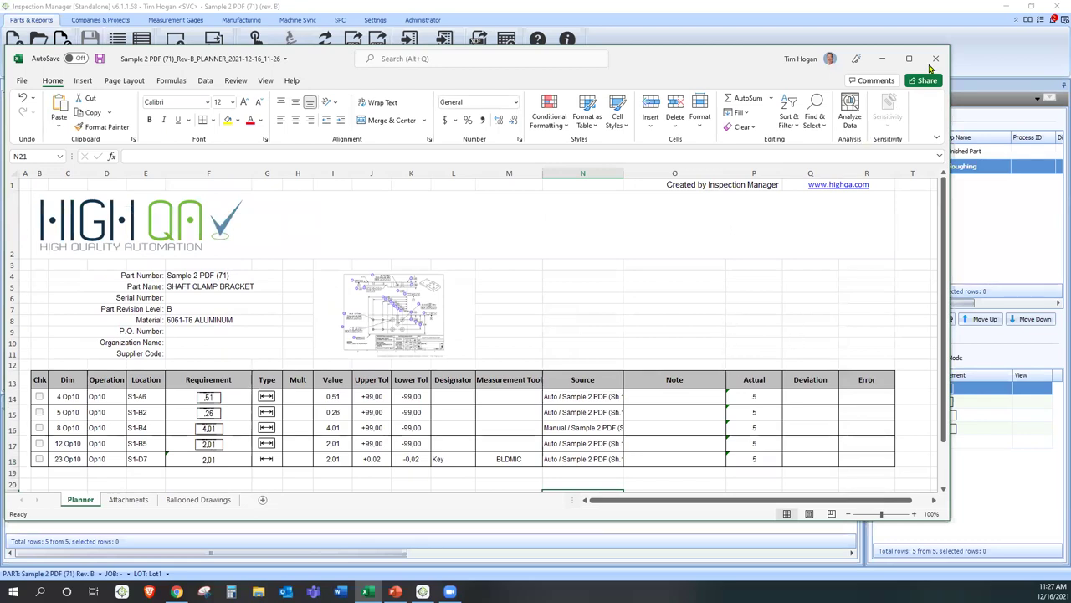
{"action": "left_click", "coordinate": [935, 58]}
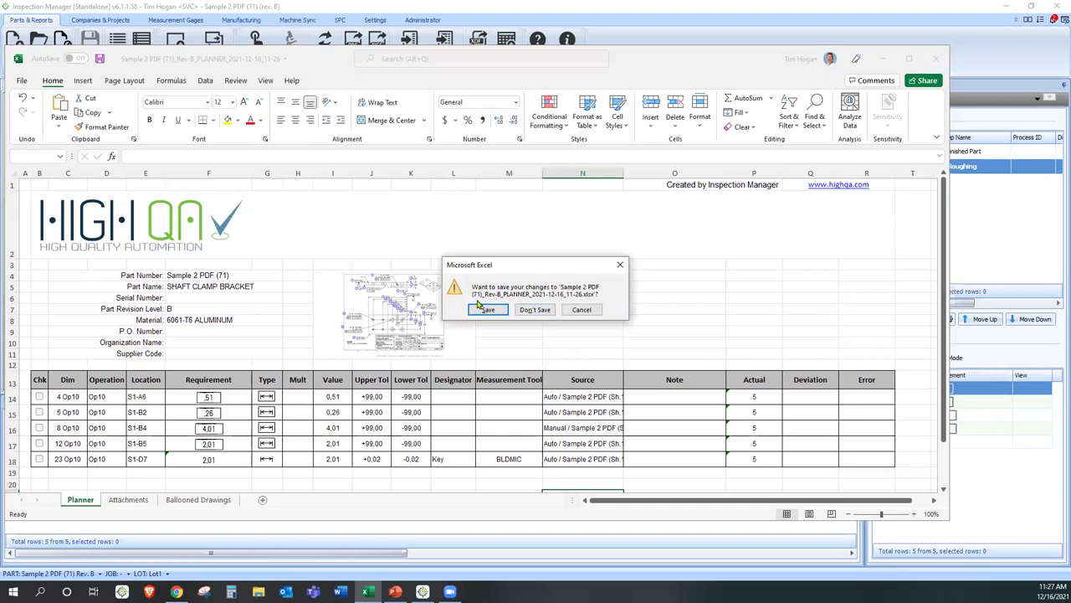
{"action": "left_click", "coordinate": [535, 309]}
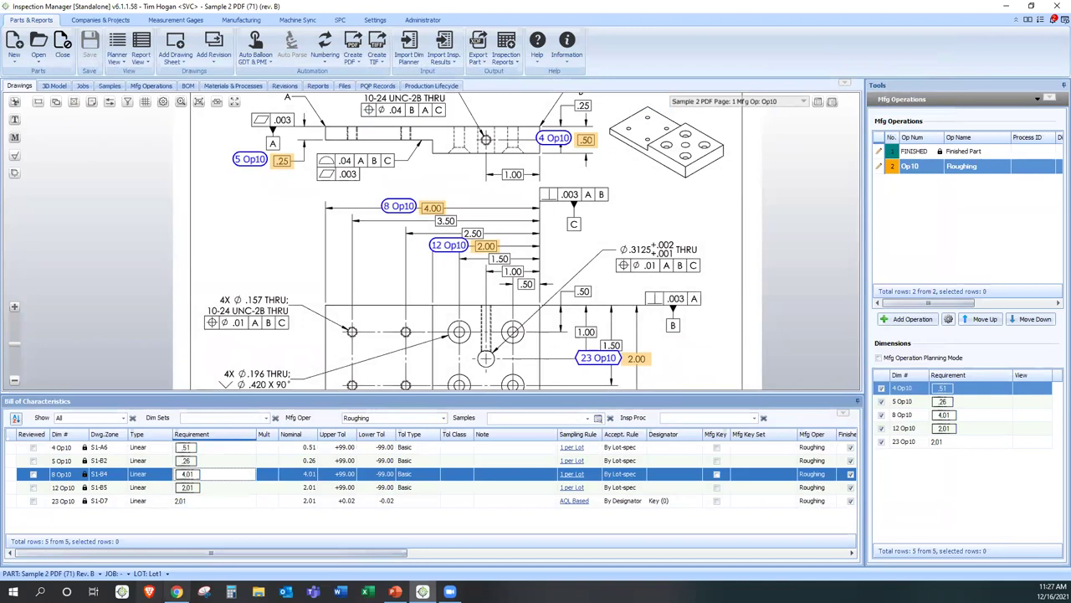
{"action": "left_click", "coordinate": [177, 591]}
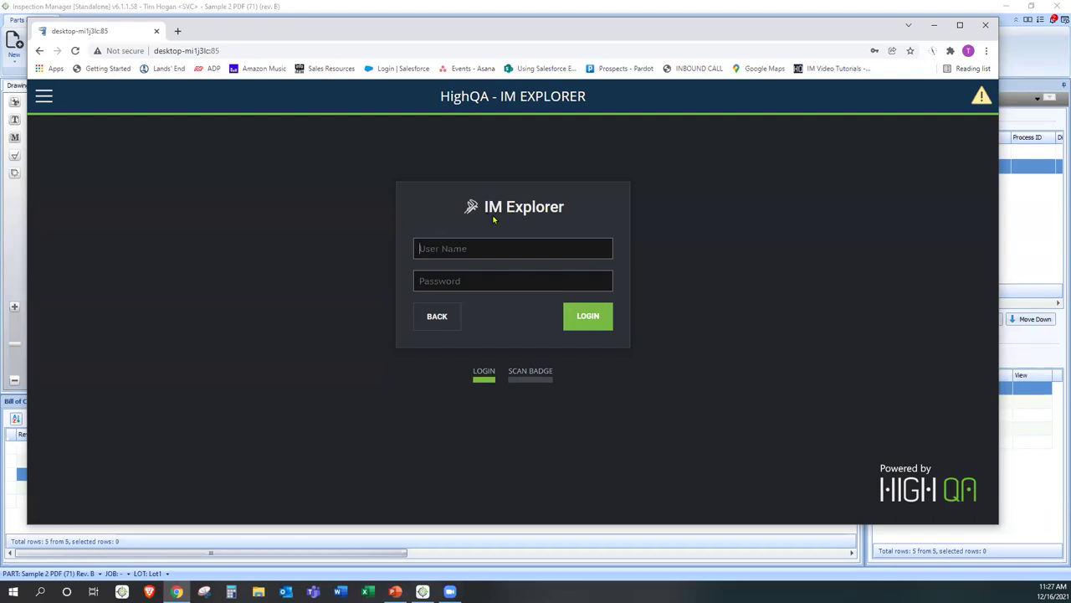
- Log in to the IM Explorer console with the account's user name and password
{"action": "type", "text": "jo*********"}
{"action": "key", "text": "Return"}
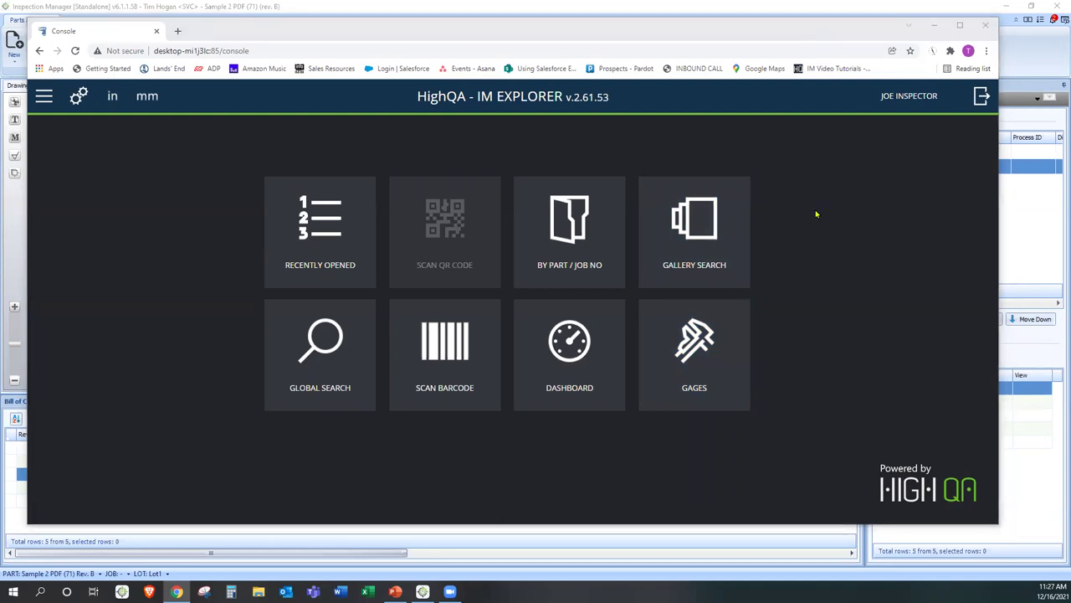
{"action": "left_click", "coordinate": [823, 246]}
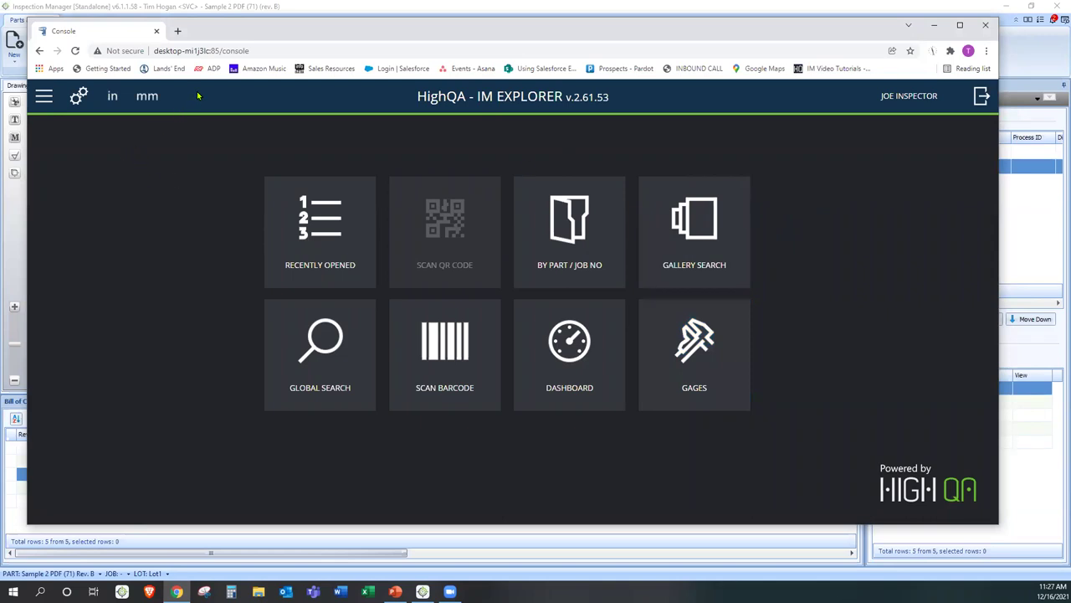
{"action": "left_click", "coordinate": [244, 51]}
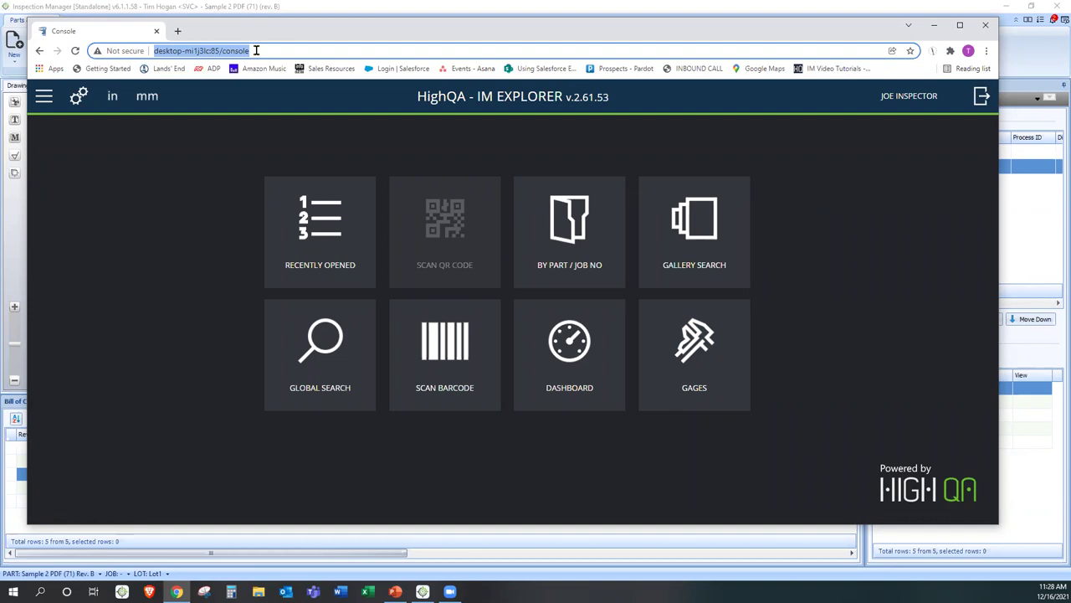
{"action": "left_click", "coordinate": [206, 163]}
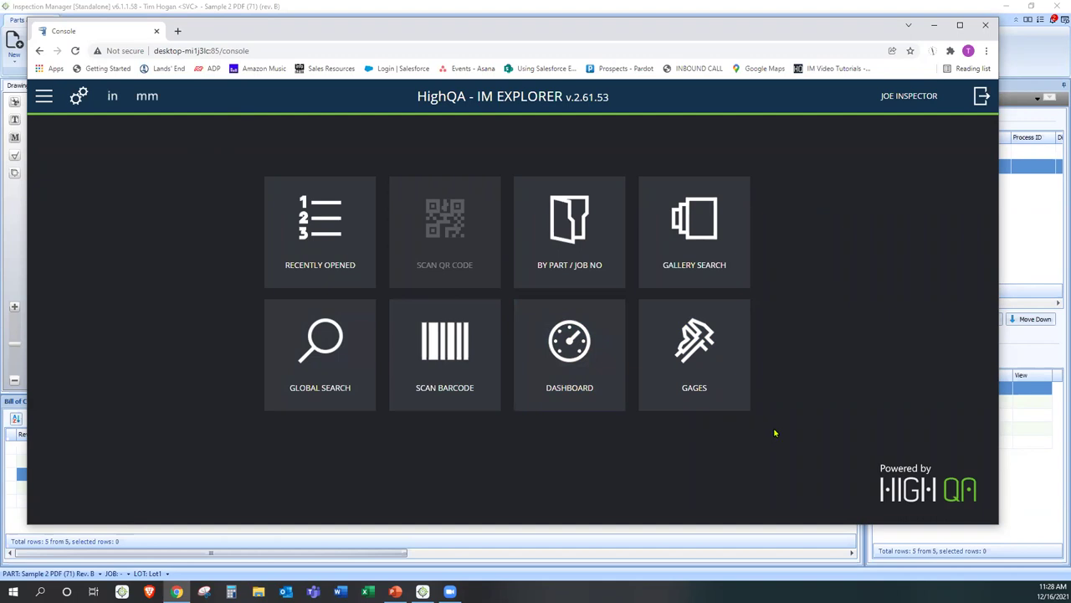
- Open Gage Management and filter the gage list by the Micrometer category
{"action": "left_click", "coordinate": [689, 362]}
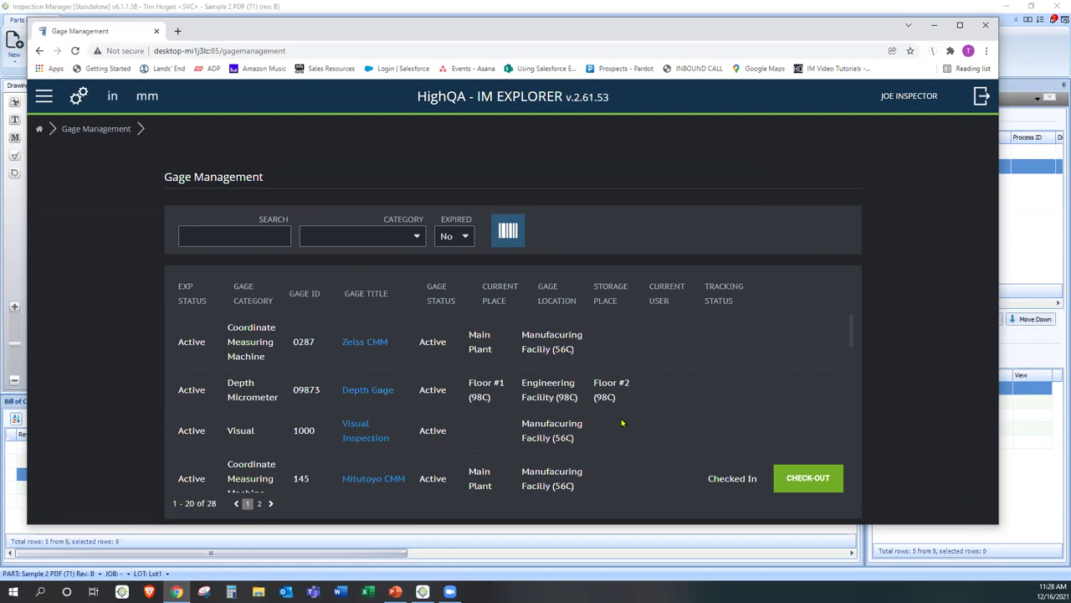
{"action": "scroll", "coordinate": [622, 422], "scroll_direction": "down", "scroll_amount": 1}
{"action": "left_click", "coordinate": [368, 236]}
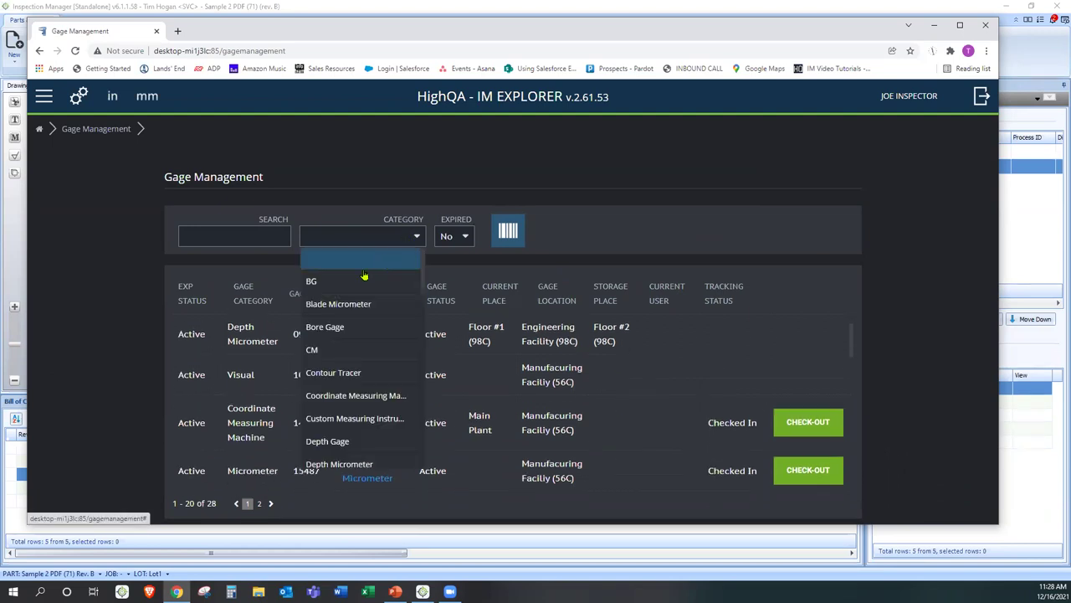
{"action": "scroll", "coordinate": [358, 333], "scroll_direction": "down", "scroll_amount": 6}
{"action": "scroll", "coordinate": [358, 333], "scroll_direction": "down", "scroll_amount": 2}
{"action": "left_click", "coordinate": [358, 251]}
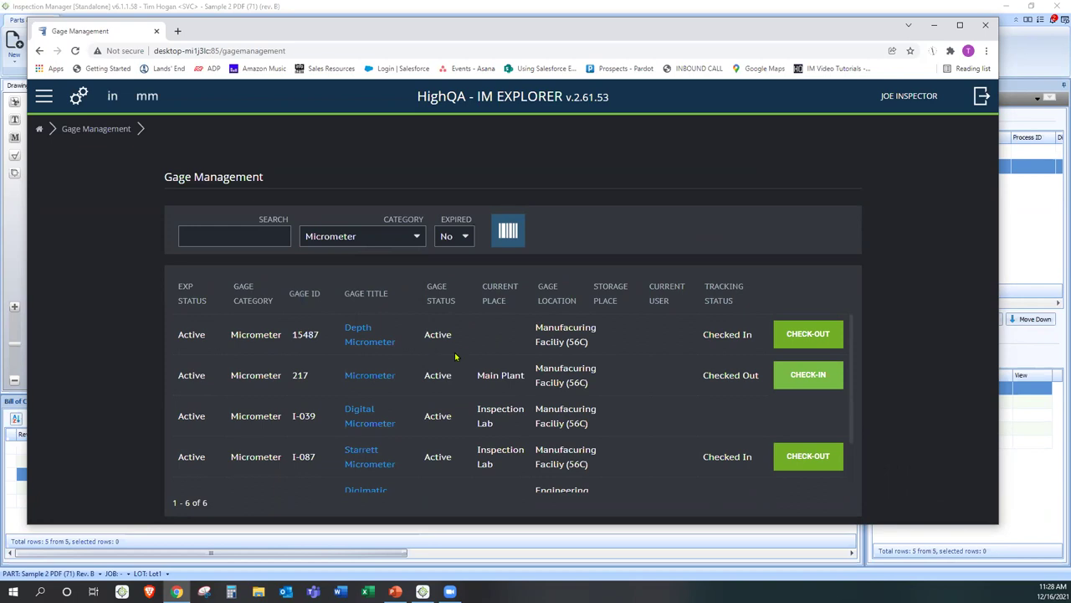
{"action": "scroll", "coordinate": [461, 362], "scroll_direction": "down", "scroll_amount": 1}
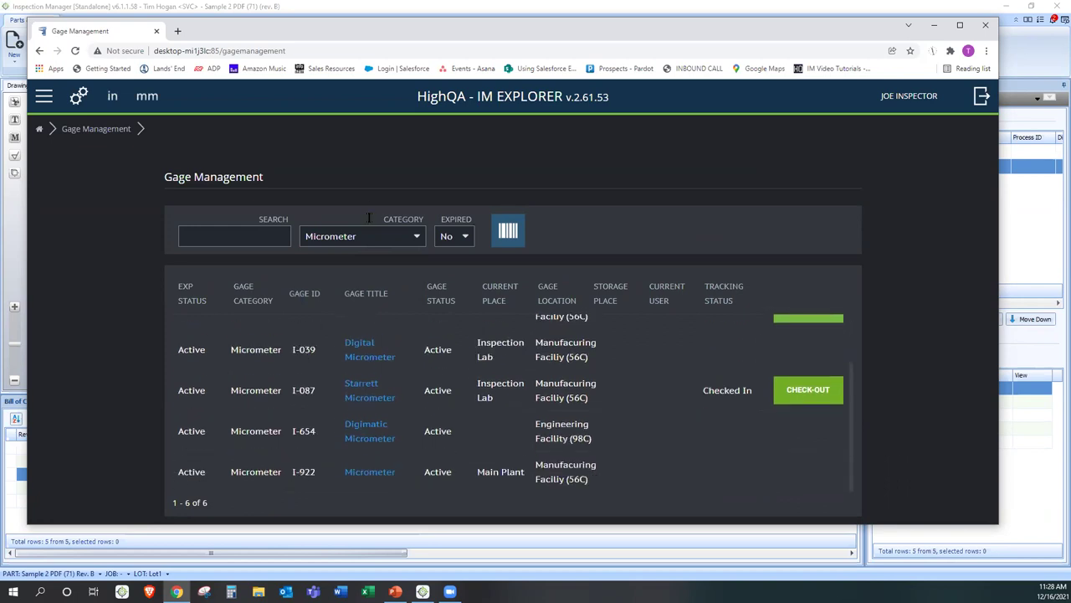
{"action": "scroll", "coordinate": [500, 416], "scroll_direction": "up", "scroll_amount": 2}
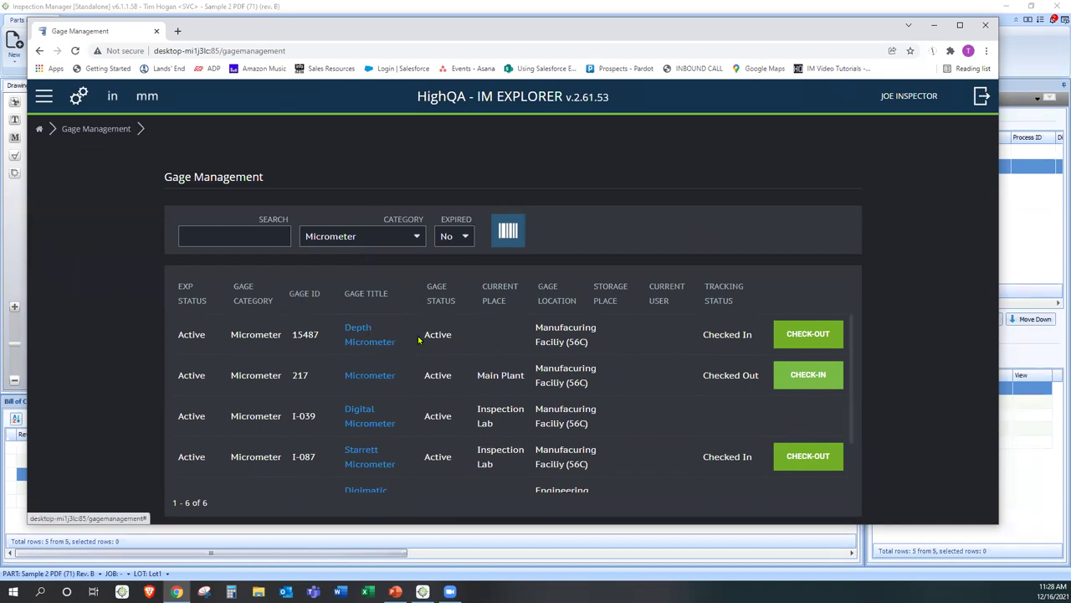
- Check out Depth Micrometer gage 15487 with Main Plant as its new place
{"action": "left_click", "coordinate": [812, 333]}
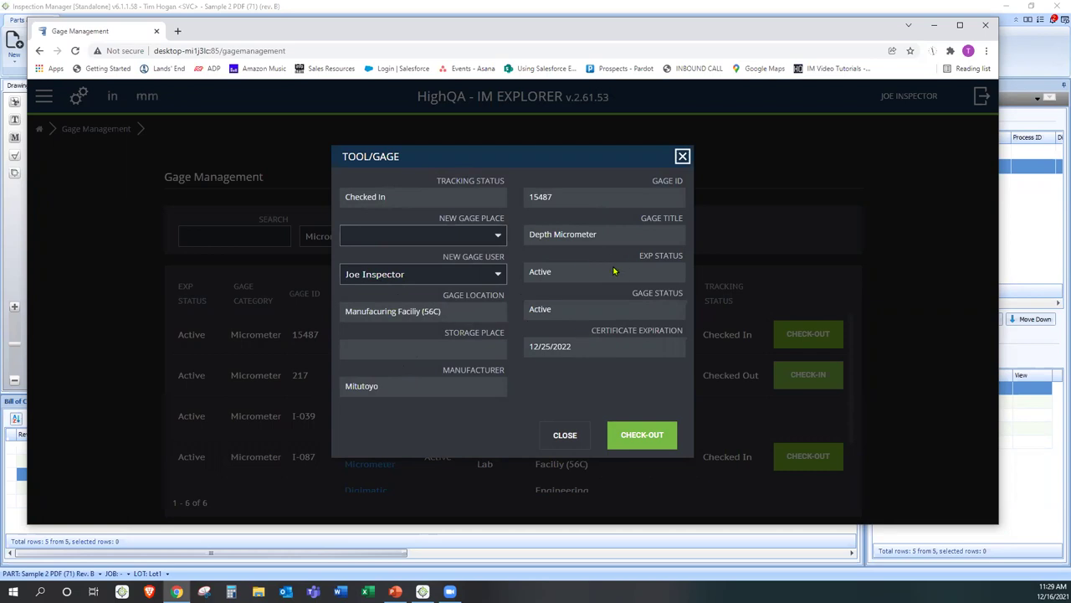
{"action": "left_click", "coordinate": [495, 235]}
{"action": "left_click", "coordinate": [395, 396]}
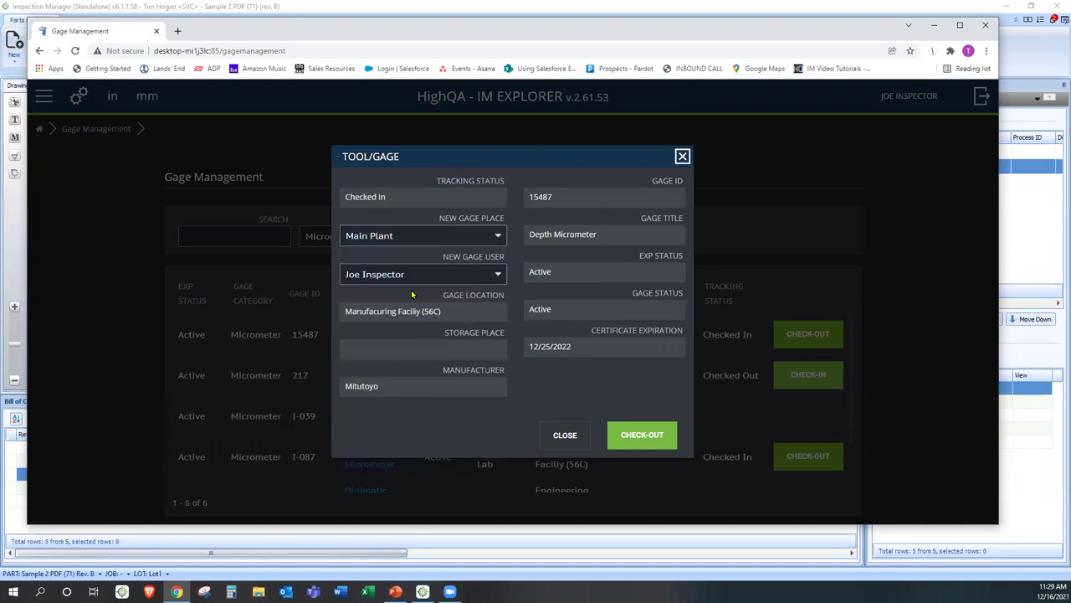
{"action": "left_click", "coordinate": [641, 430]}
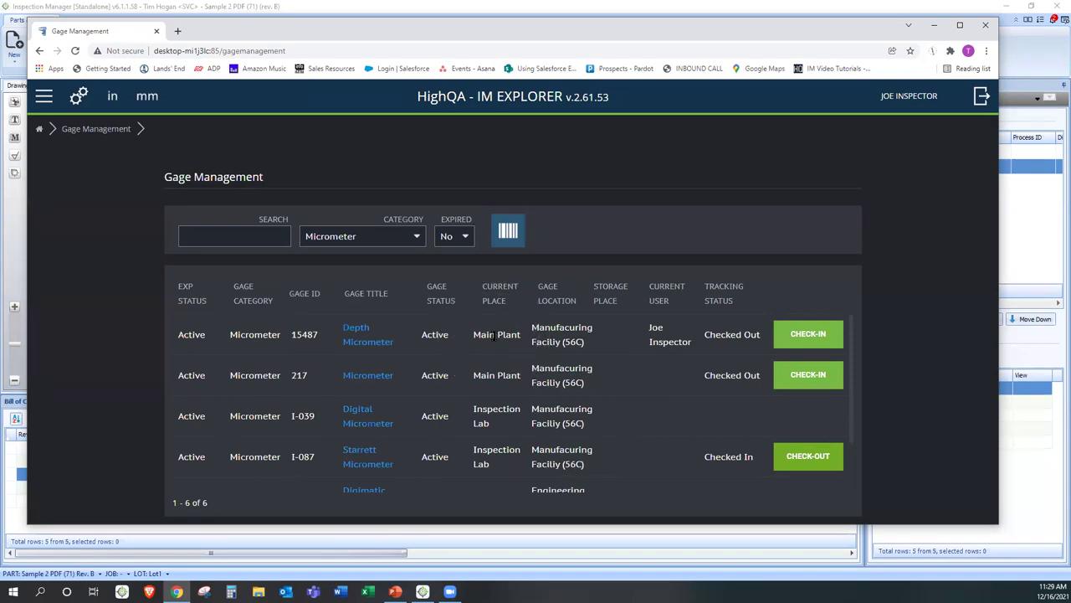
- Check gage 15487 back in and return to the console's navigation menu
{"action": "left_click", "coordinate": [662, 323]}
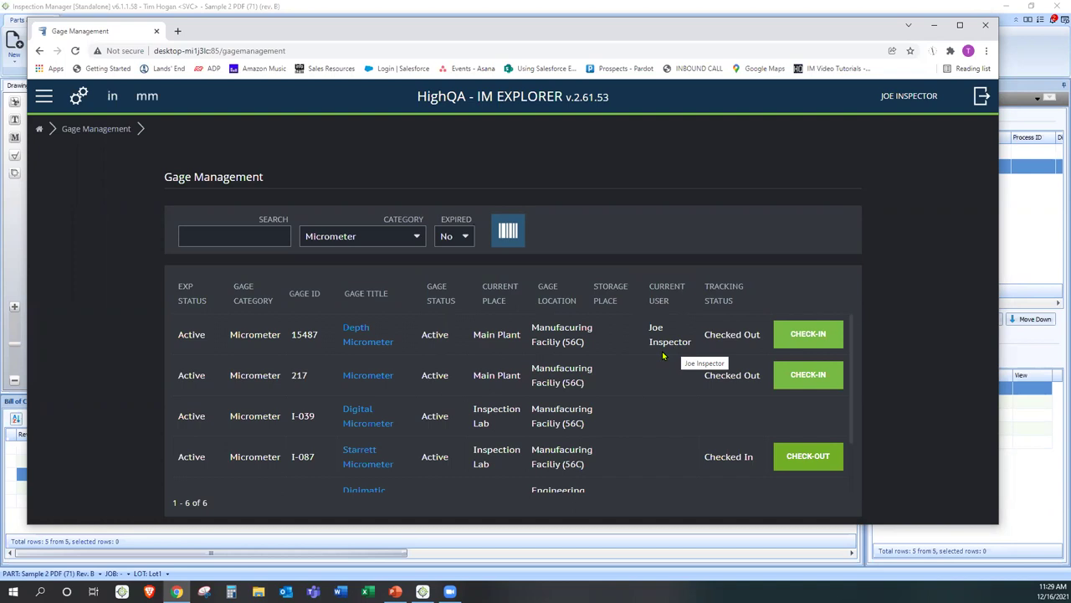
{"action": "left_click", "coordinate": [806, 335]}
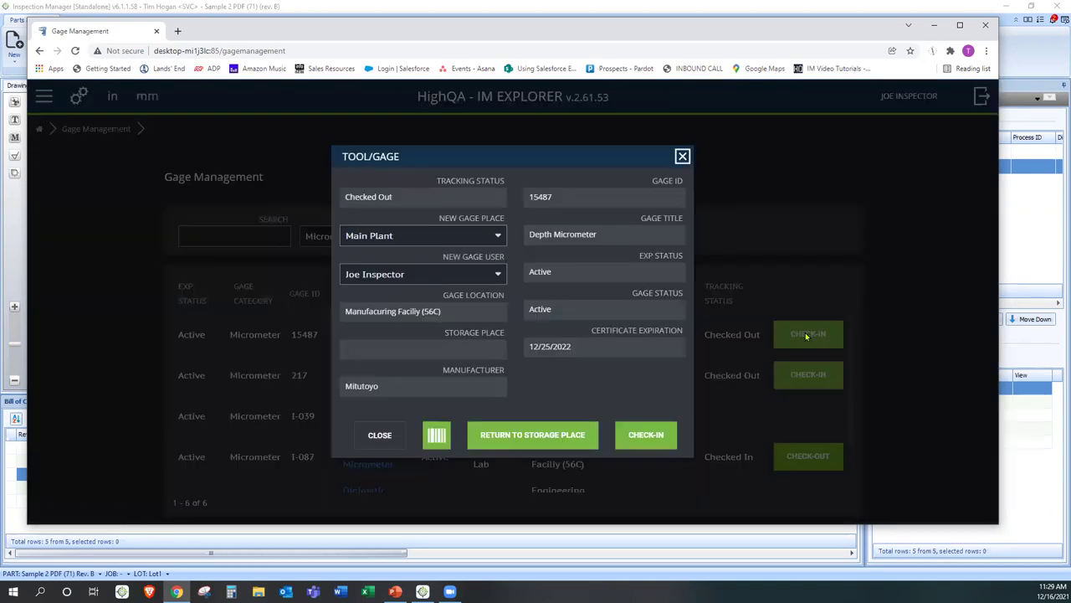
{"action": "left_click", "coordinate": [567, 432]}
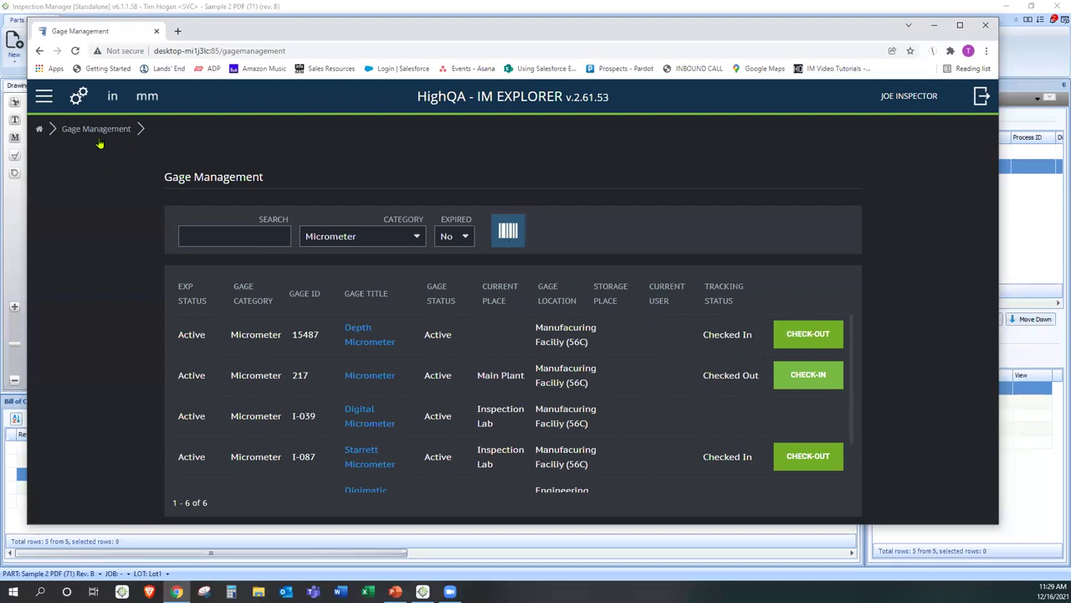
{"action": "left_click", "coordinate": [46, 97]}
- Return to the console home and browse the parts gallery in Gallery Search
{"action": "left_click", "coordinate": [51, 127]}
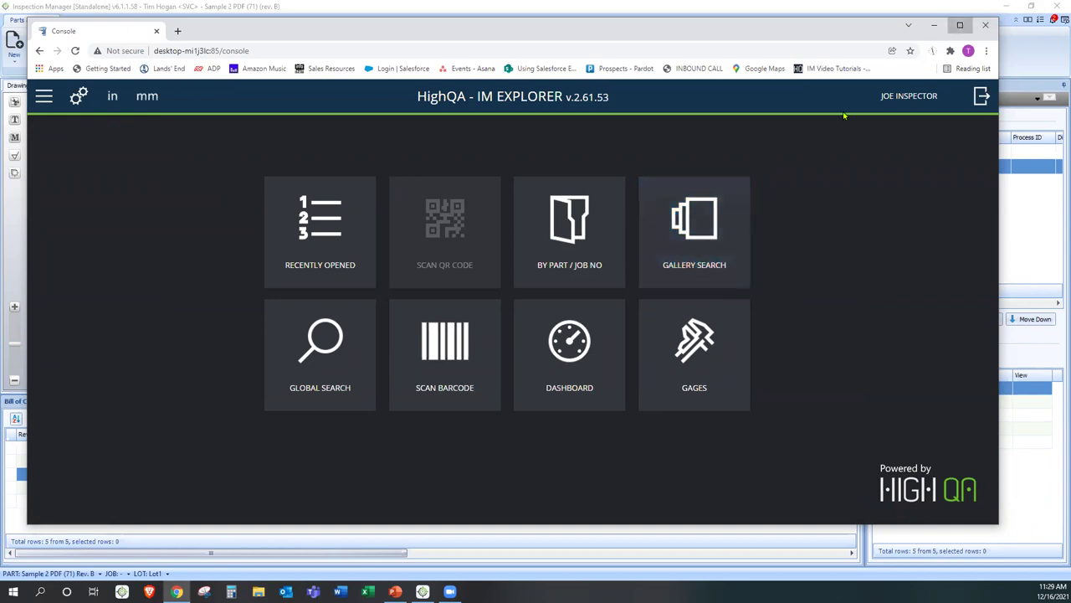
{"action": "left_click", "coordinate": [960, 24]}
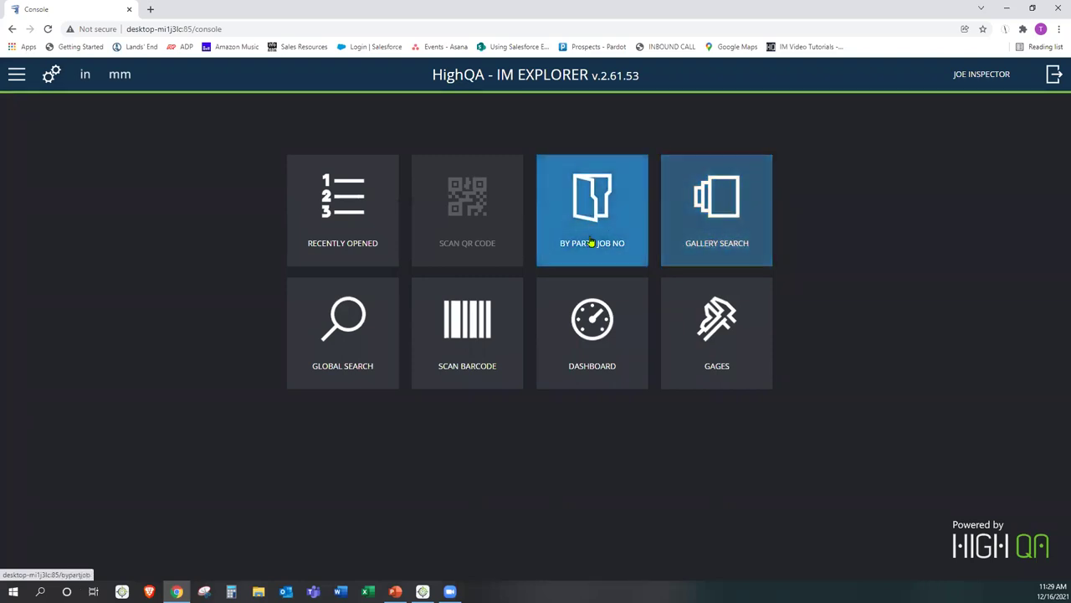
{"action": "left_click", "coordinate": [717, 241]}
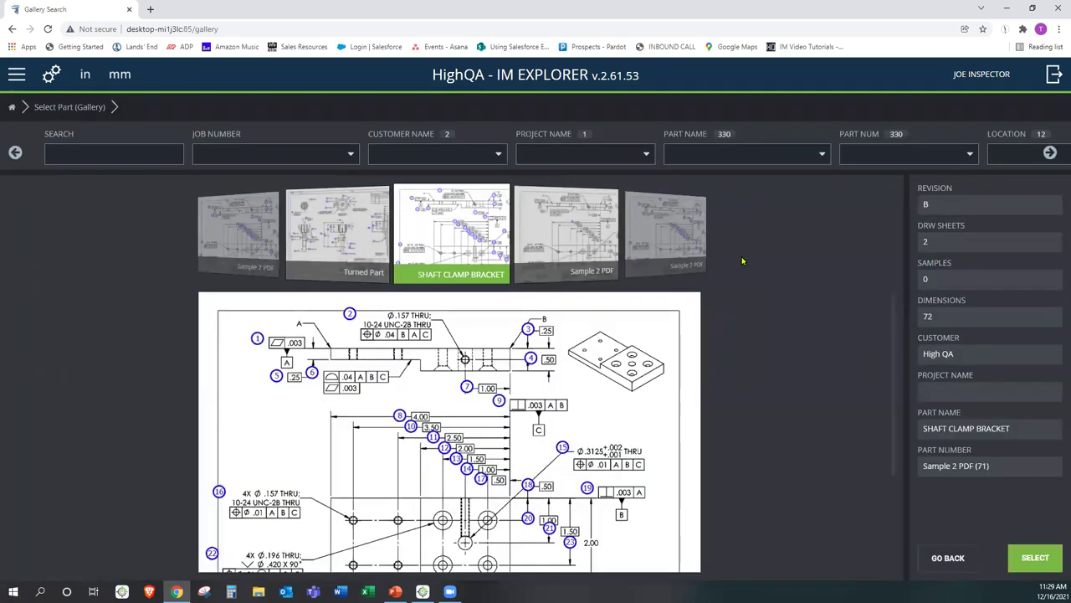
{"action": "left_click_drag", "start_coordinate": [484, 227], "coordinate": [606, 239]}
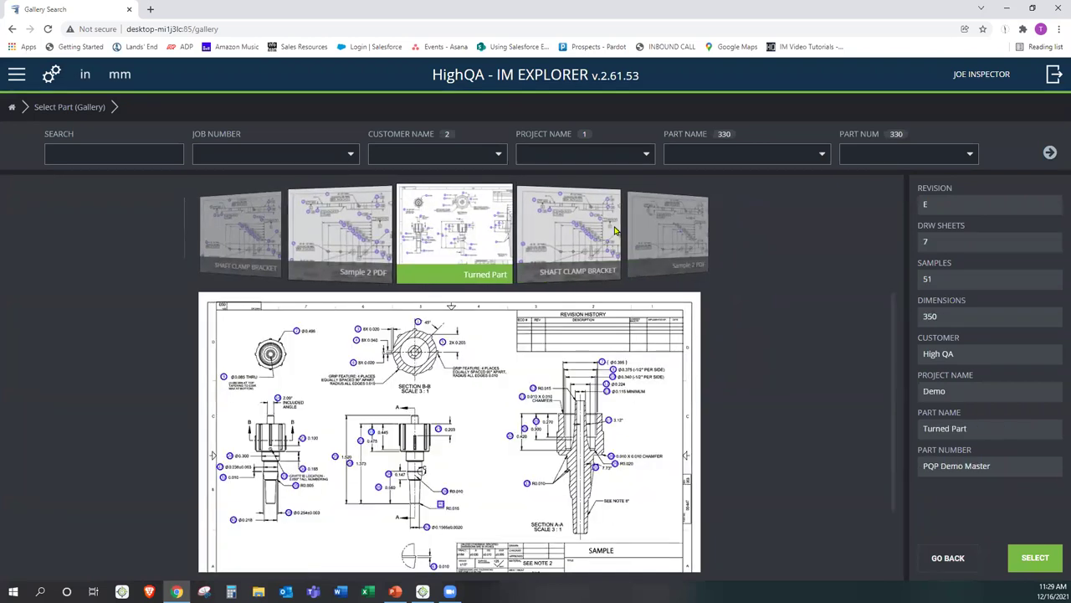
{"action": "left_click", "coordinate": [551, 239]}
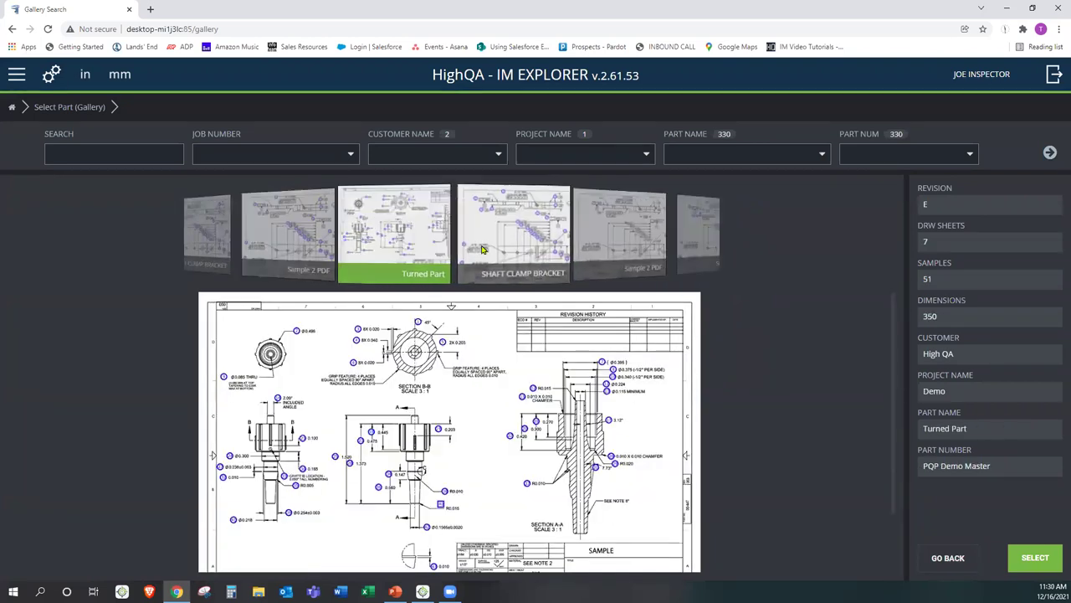
{"action": "left_click", "coordinate": [565, 260]}
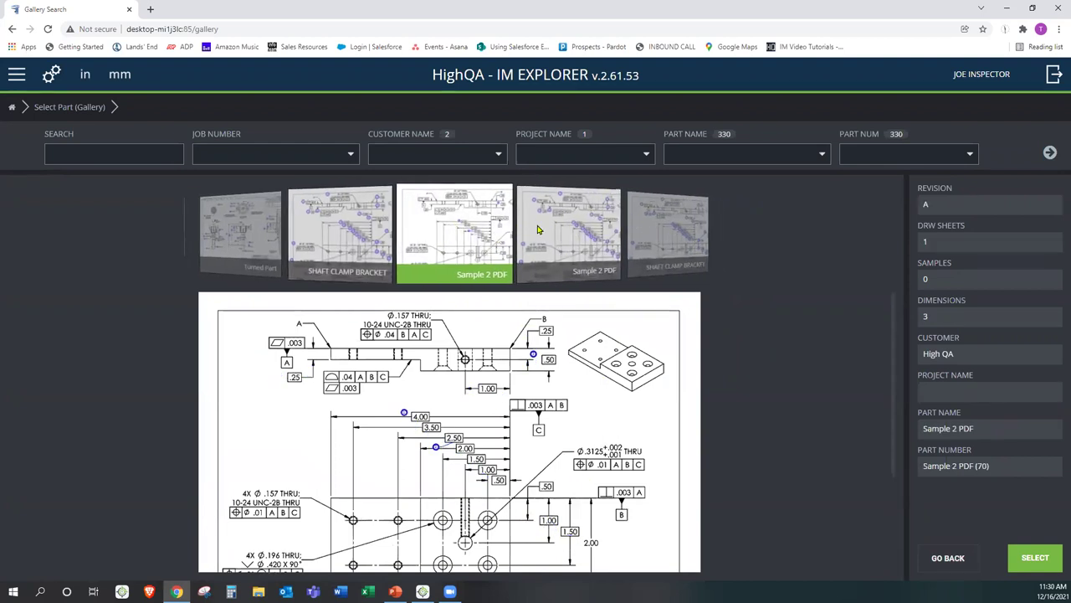
{"action": "left_click", "coordinate": [252, 220]}
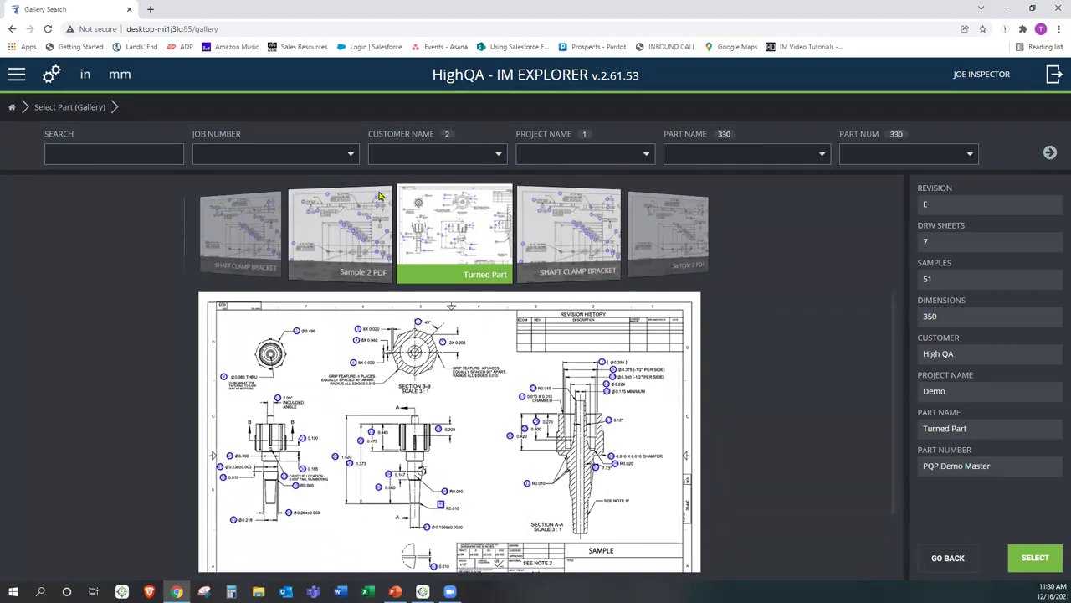
- Filter the gallery to job PR-9 and open the SHAFT CLAMP BRACKET job status
{"action": "left_click", "coordinate": [349, 156]}
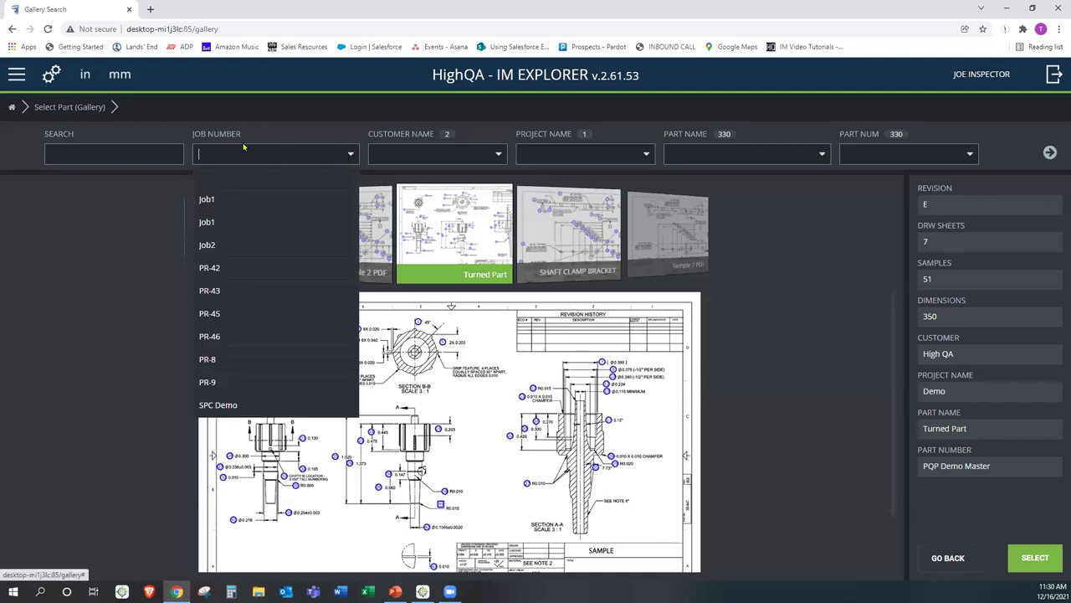
{"action": "left_click", "coordinate": [235, 384]}
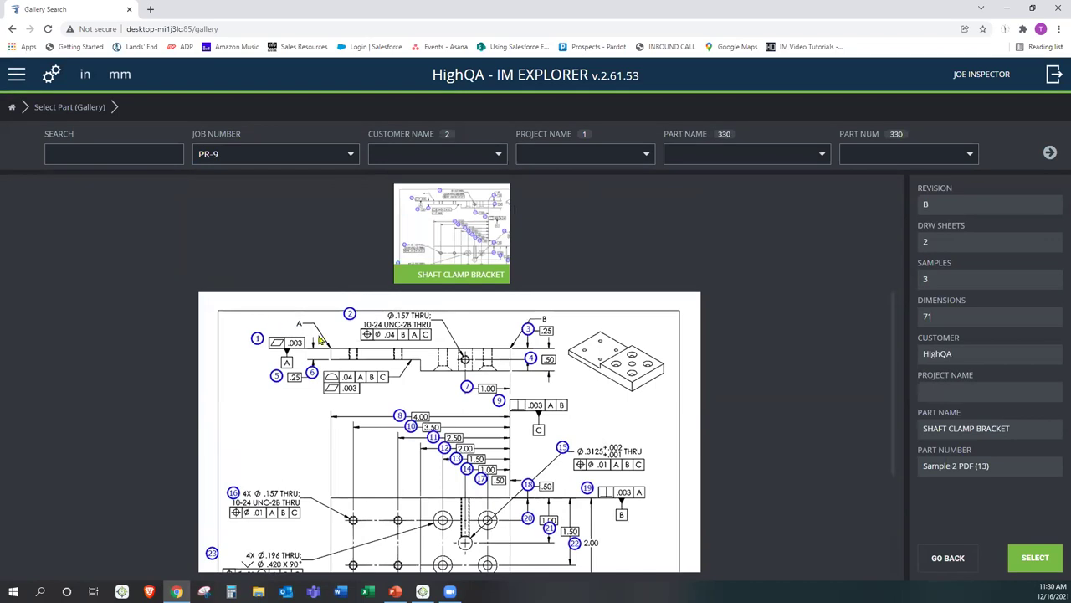
{"action": "double_click", "coordinate": [407, 223]}
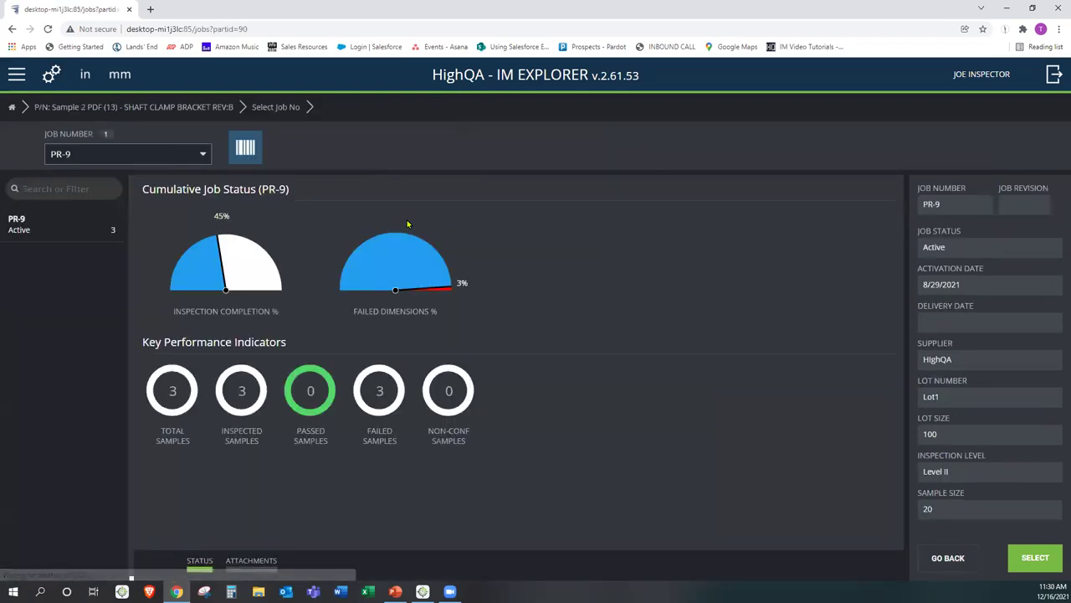
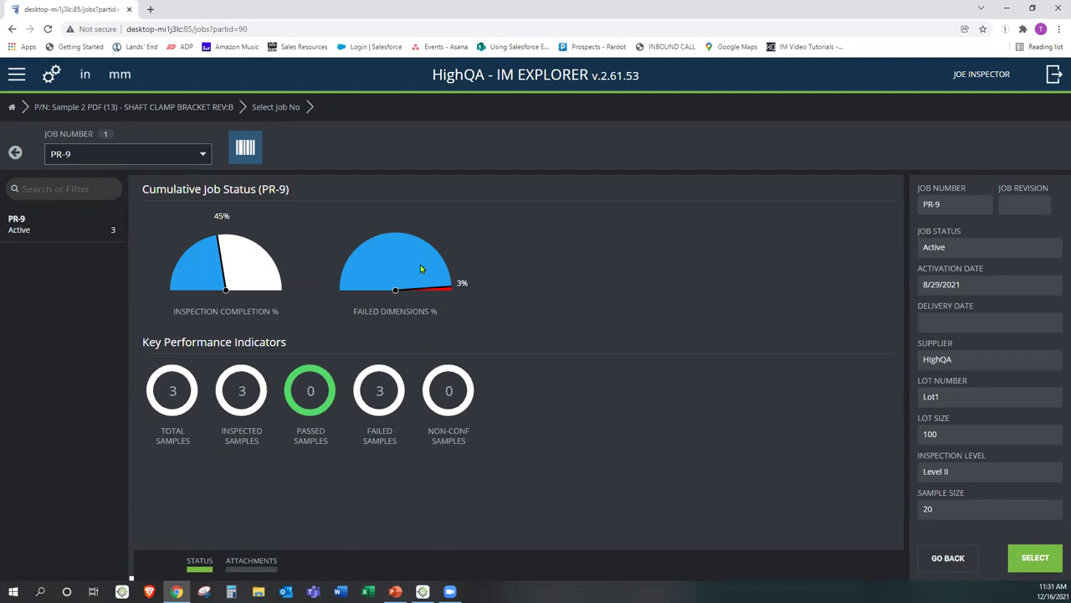
- Select job PR-9 and open sample 1's Measure page at dimension 1
{"action": "left_click", "coordinate": [88, 235]}
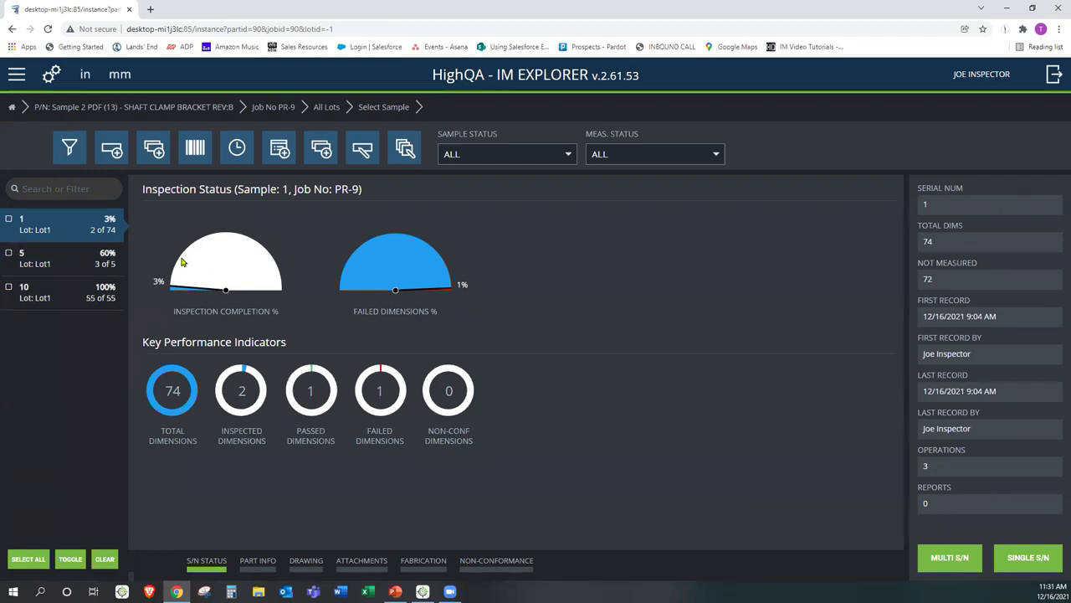
{"action": "double_click", "coordinate": [73, 226]}
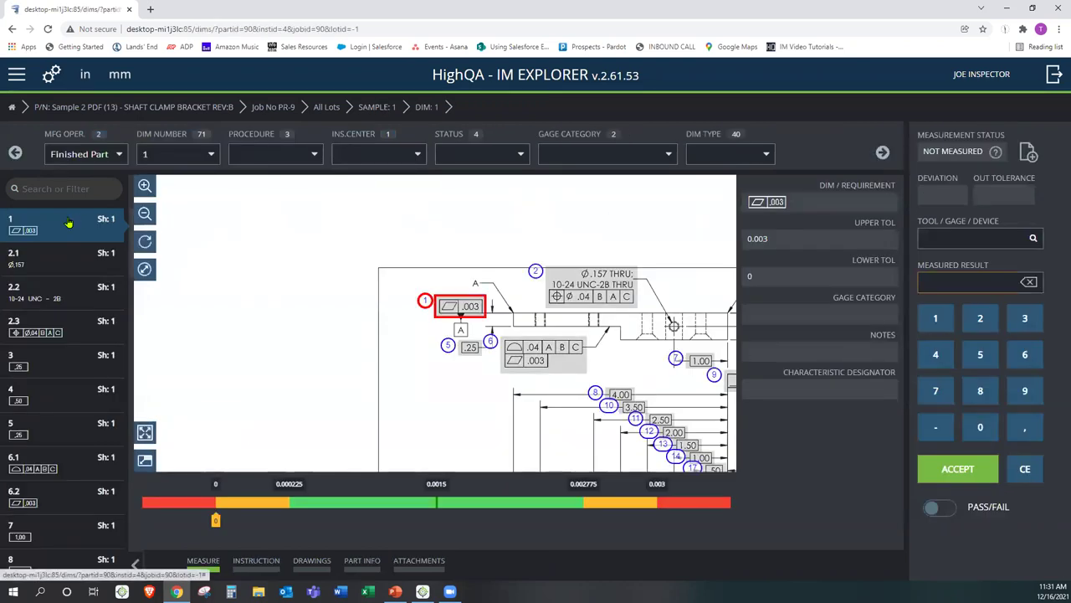
- Switch the MFG operation to Roughing and clear the failed 4 Op10 result
{"action": "left_click", "coordinate": [100, 156]}
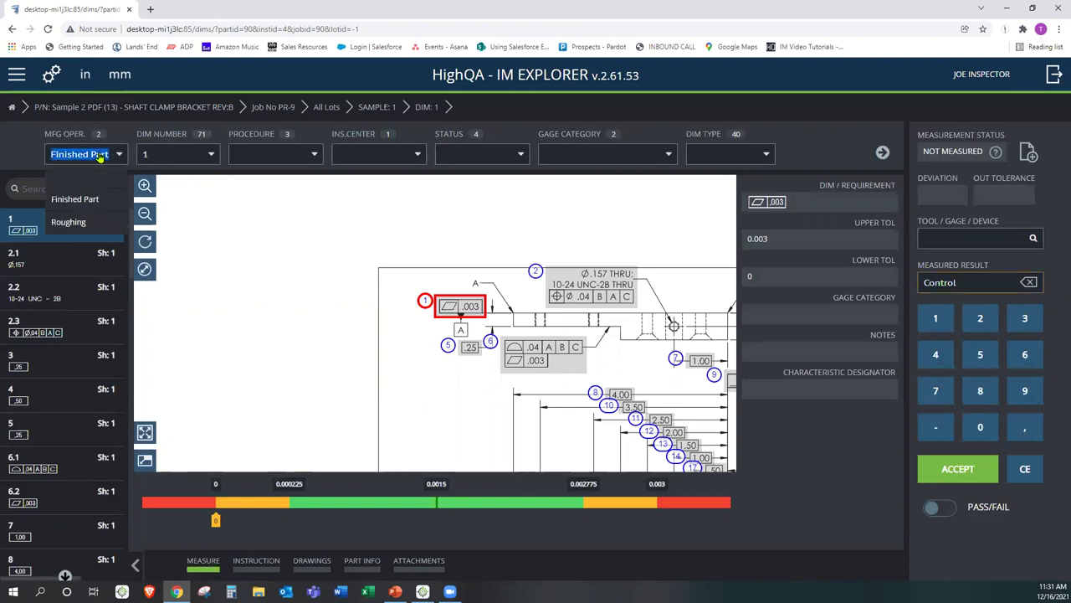
{"action": "left_click", "coordinate": [71, 222]}
{"action": "left_click_drag", "start_coordinate": [361, 313], "coordinate": [473, 282]}
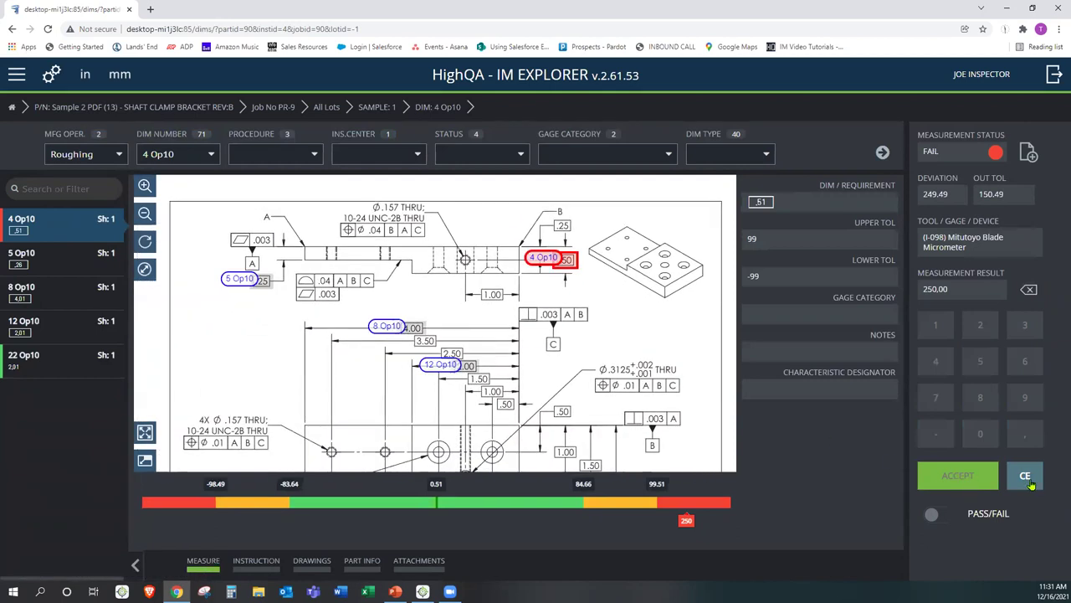
{"action": "left_click", "coordinate": [1031, 484]}
{"action": "left_click", "coordinate": [641, 368]}
- Clear the recorded 2.00 result for 22 Op10 at balloon 27 Op10
{"action": "mouse_move", "coordinate": [485, 335]}
{"action": "left_mouse_down"}
{"action": "mouse_move", "coordinate": [610, 275]}
{"action": "mouse_move", "coordinate": [575, 243]}
{"action": "left_mouse_up"}
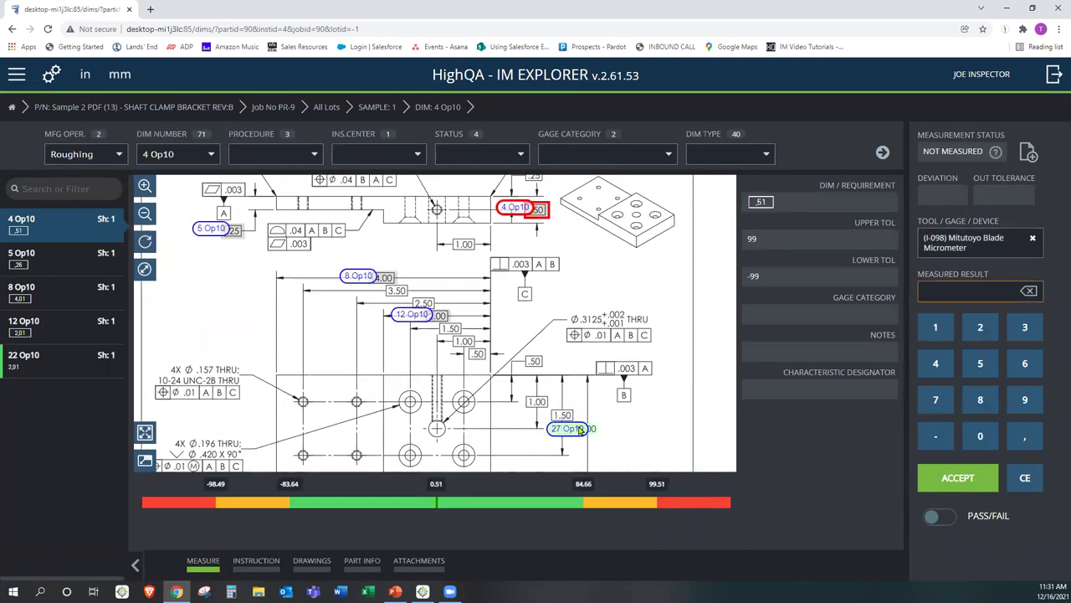
{"action": "left_click", "coordinate": [581, 429]}
{"action": "left_click", "coordinate": [1023, 475]}
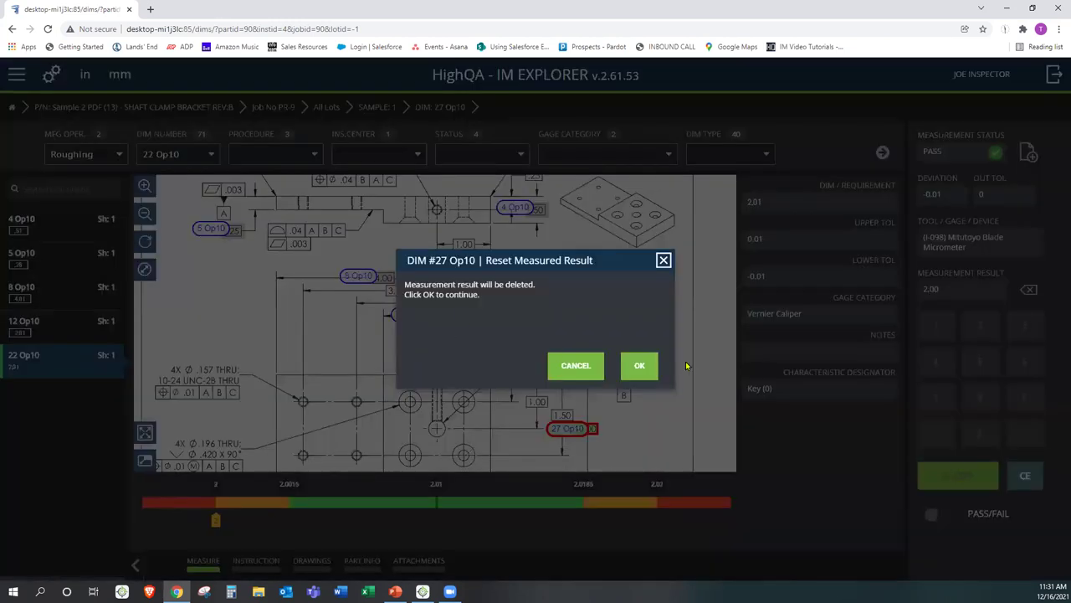
{"action": "left_click", "coordinate": [641, 366]}
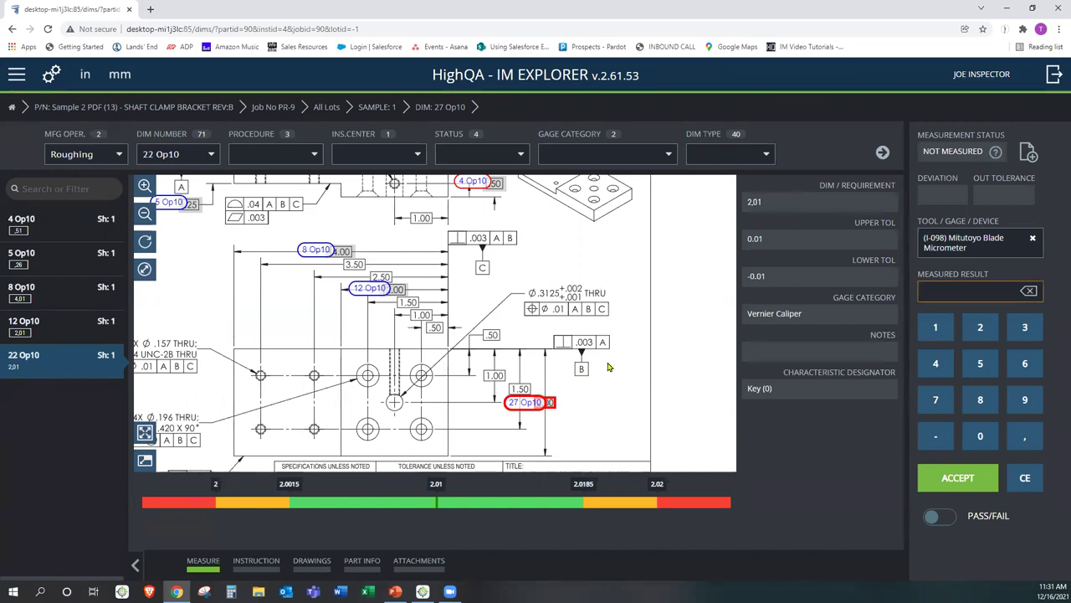
{"action": "mouse_move", "coordinate": [610, 437]}
{"action": "left_mouse_down"}
{"action": "mouse_move", "coordinate": [600, 372]}
{"action": "mouse_move", "coordinate": [549, 348]}
{"action": "left_mouse_up"}
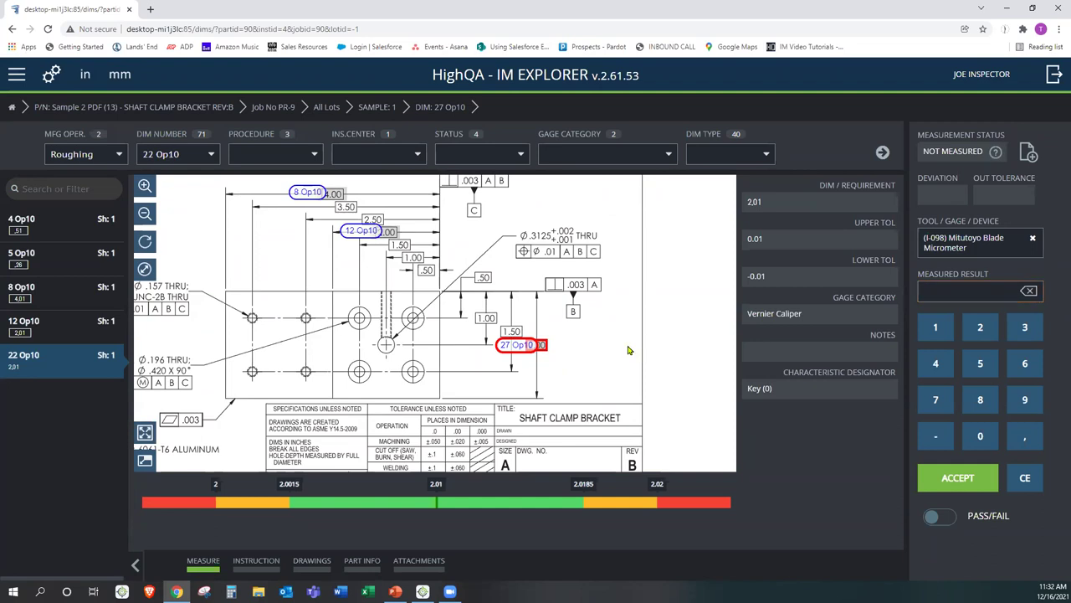
- Reassign Blade Micrometer gage I-098 as the measuring device for 22 Op10
{"action": "left_click", "coordinate": [1033, 239]}
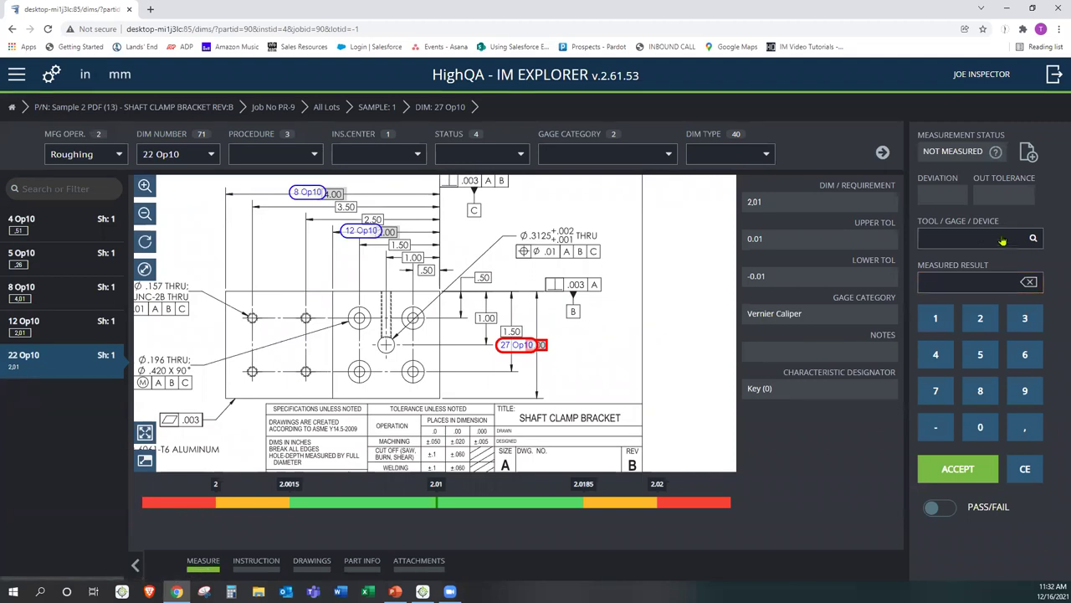
{"action": "left_click", "coordinate": [949, 241]}
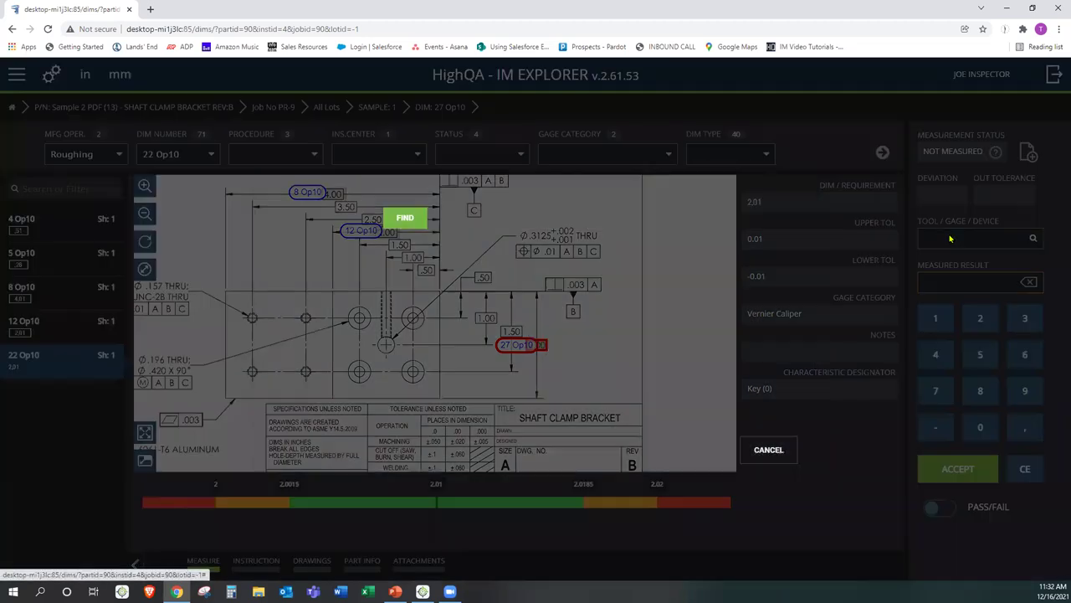
{"action": "left_click", "coordinate": [561, 218]}
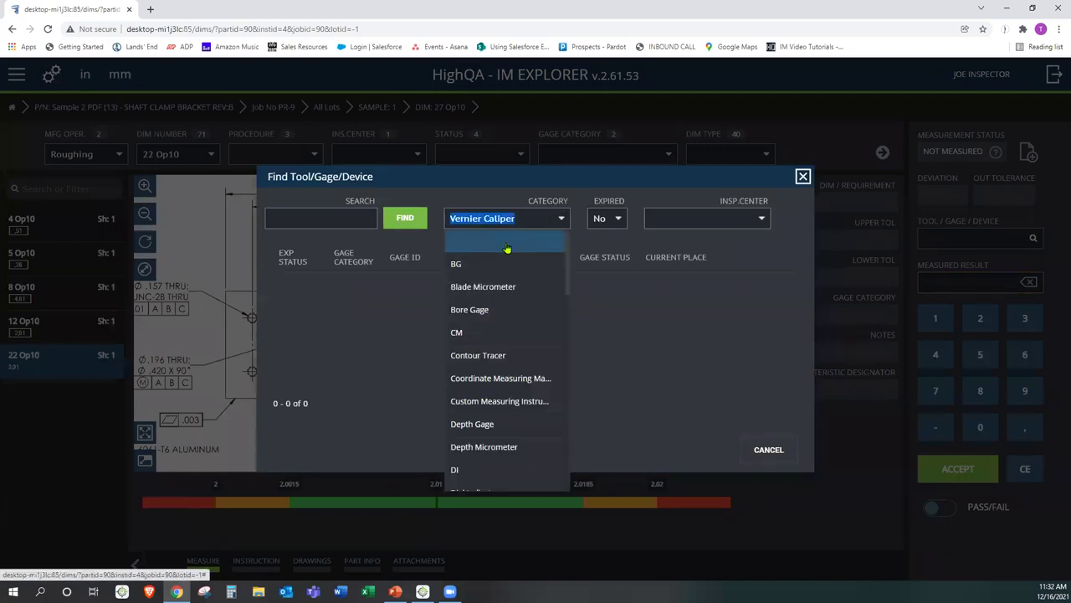
{"action": "left_click", "coordinate": [494, 285]}
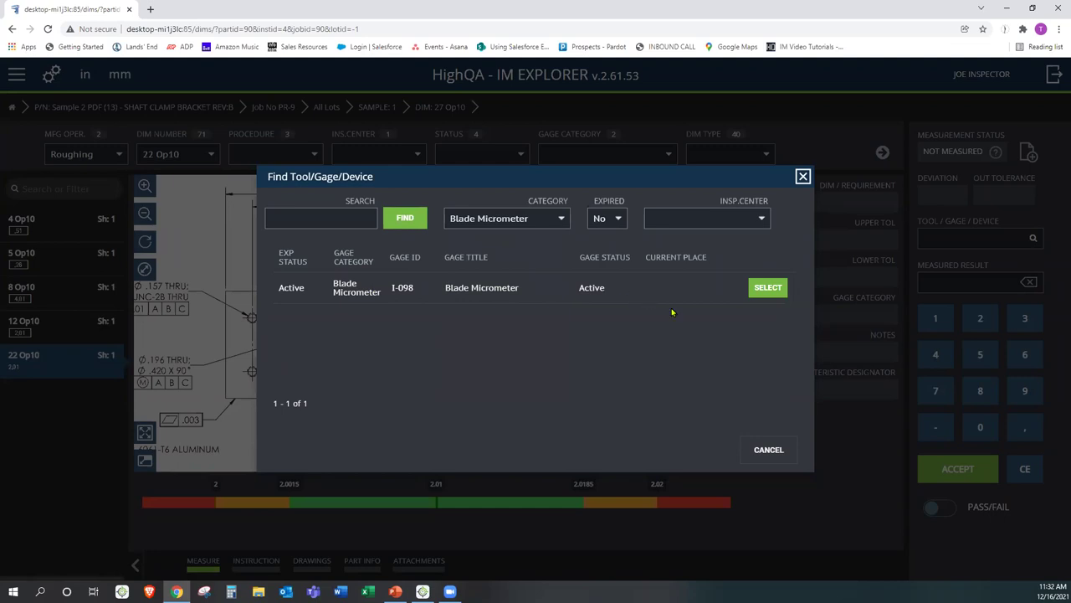
{"action": "left_click", "coordinate": [768, 288]}
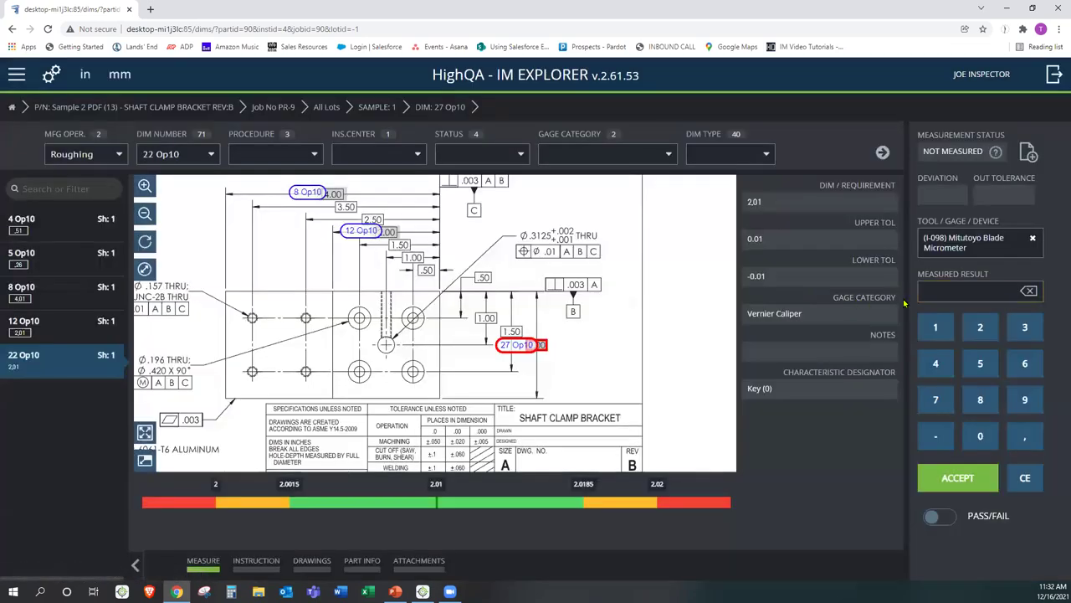
- Delete stray text from the measured result field
{"action": "key", "text": "ctrl"}
{"action": "key", "text": "ctrl"}
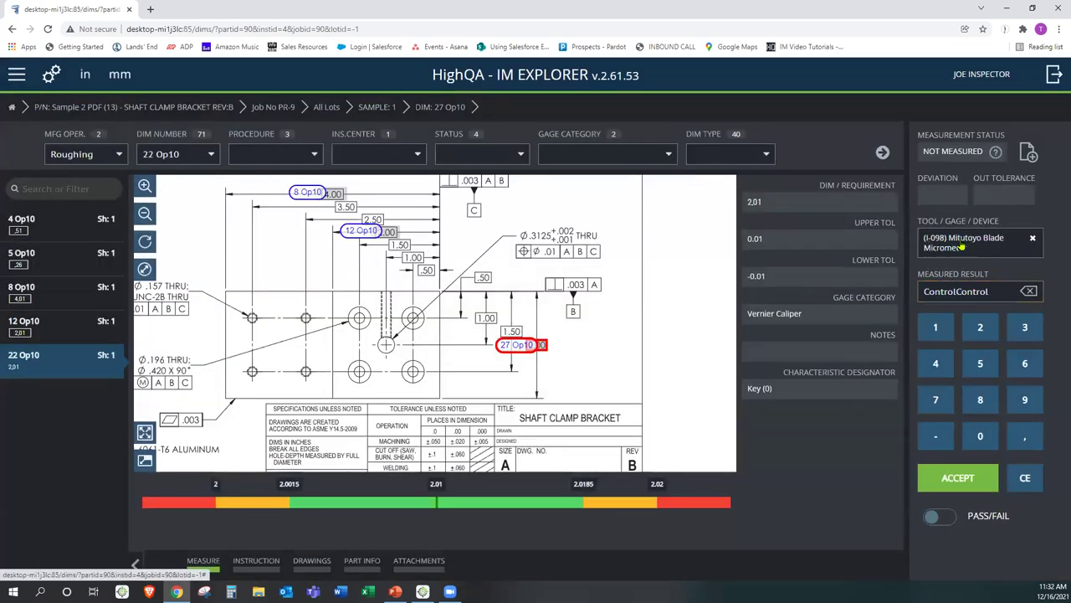
{"action": "left_click", "coordinate": [977, 291]}
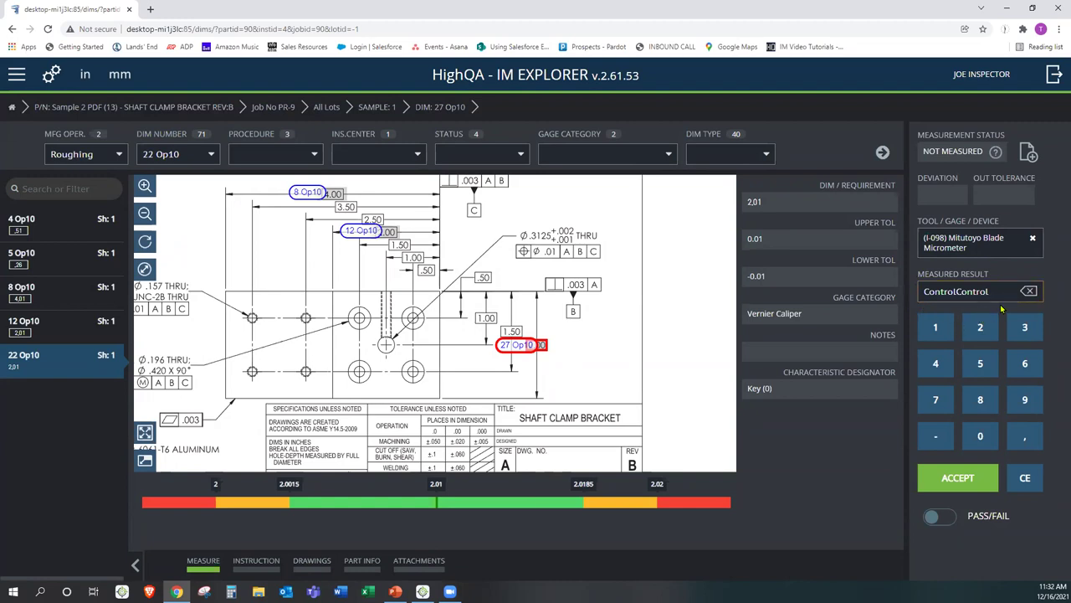
{"action": "left_click", "coordinate": [1028, 291]}
{"action": "left_click", "coordinate": [1028, 291]}
{"action": "left_click", "coordinate": [1029, 291]}
{"action": "left_click", "coordinate": [1029, 291]}
{"action": "left_click", "coordinate": [1028, 292]}
{"action": "left_click", "coordinate": [1029, 292]}
{"action": "left_click", "coordinate": [1028, 292]}
{"action": "left_click", "coordinate": [1028, 292]}
{"action": "left_click", "coordinate": [958, 479]}
{"action": "type", "text": "Control"}
{"action": "key", "text": "ctrl"}
- Clear the stray text and accept 2.00 as the passing 22 Op10 result
{"action": "left_click", "coordinate": [1028, 291]}
{"action": "double_click", "coordinate": [1027, 291]}
{"action": "double_click", "coordinate": [1027, 291]}
{"action": "double_click", "coordinate": [1028, 291]}
{"action": "double_click", "coordinate": [1028, 291]}
{"action": "double_click", "coordinate": [1028, 291]}
{"action": "left_click", "coordinate": [961, 484]}
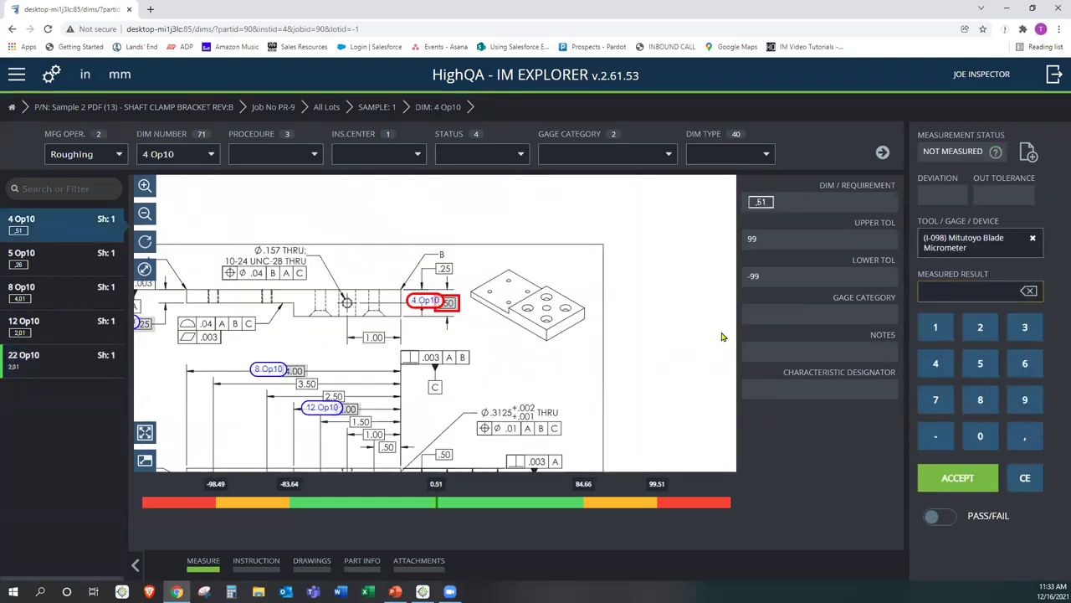
- Enter 250 on the keypad as the 4 Op10 result and accept it
{"action": "left_click", "coordinate": [974, 241]}
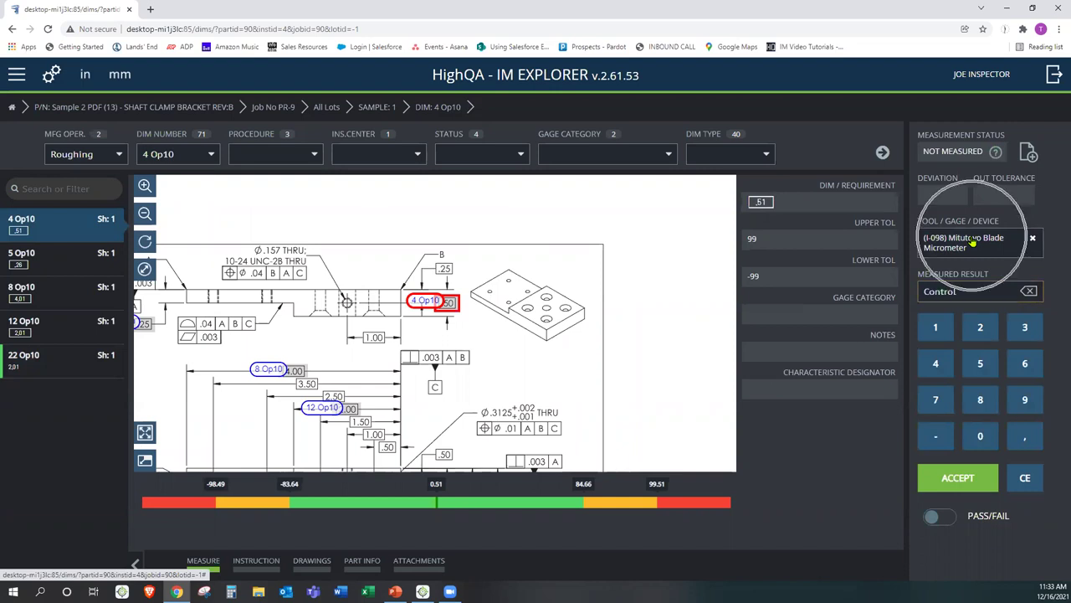
{"action": "left_click", "coordinate": [1030, 290]}
{"action": "left_click", "coordinate": [1031, 291]}
{"action": "left_click", "coordinate": [1030, 290]}
{"action": "left_click", "coordinate": [980, 328]}
{"action": "left_click", "coordinate": [980, 364]}
{"action": "left_click", "coordinate": [980, 435]}
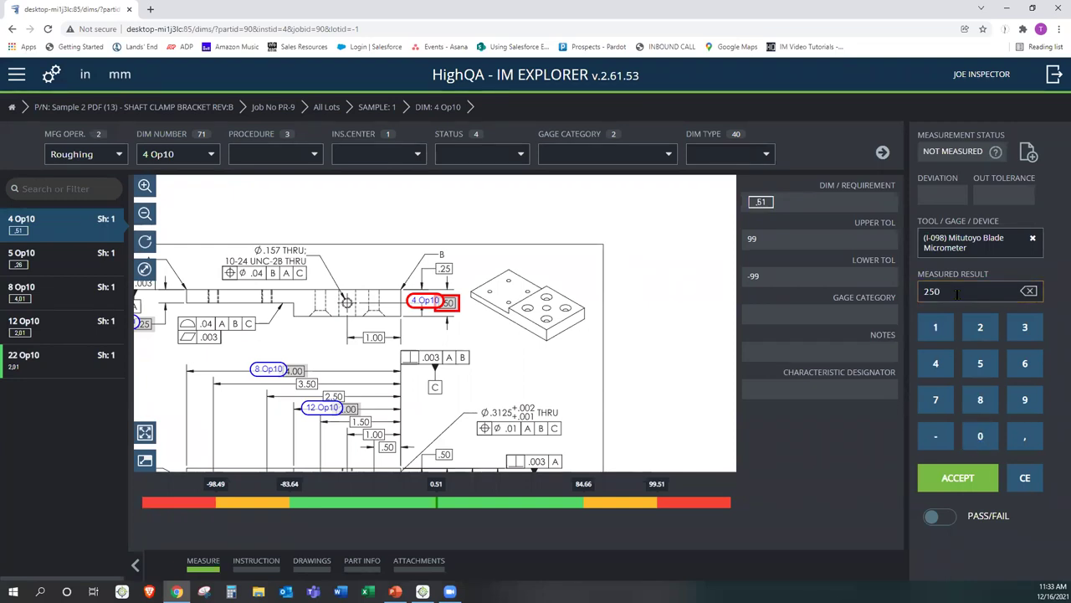
{"action": "left_click", "coordinate": [955, 478]}
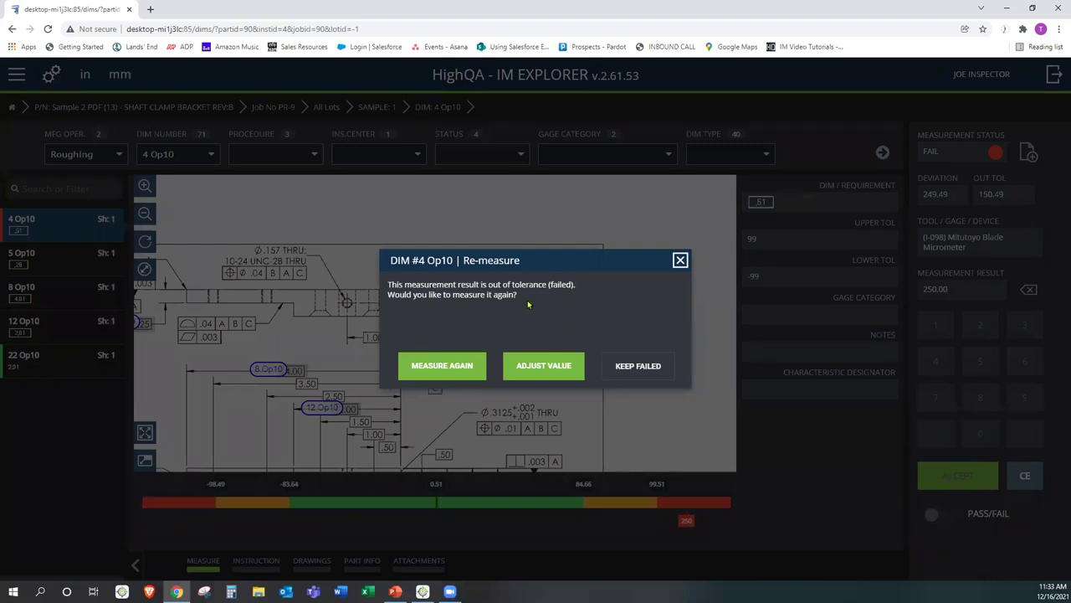
- Measure 4 Op10 again, re-entering and accepting 250
{"action": "left_click", "coordinate": [443, 367]}
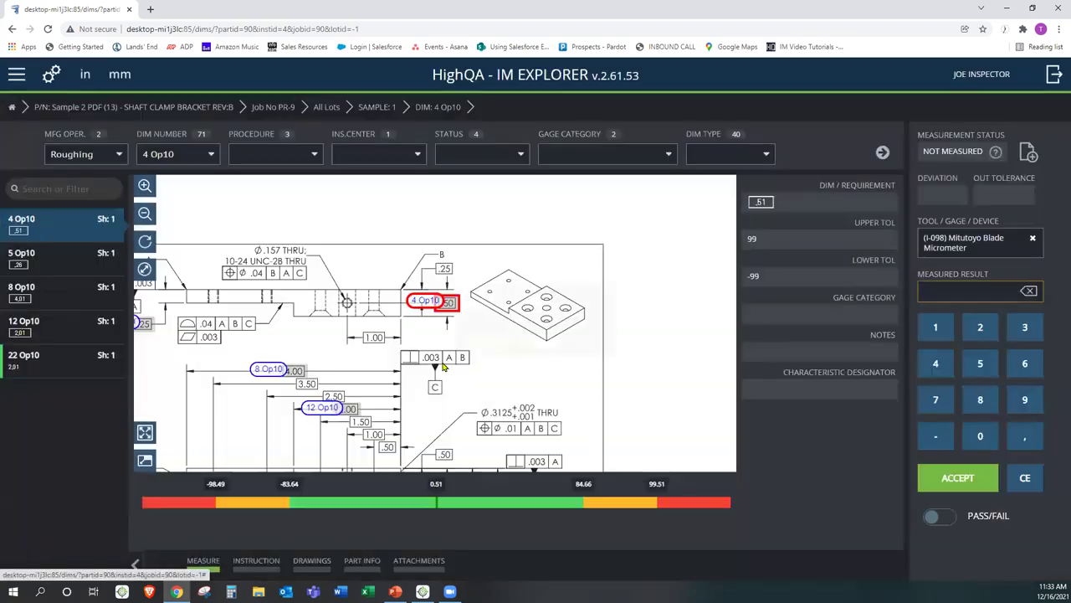
{"action": "left_click", "coordinate": [981, 327]}
{"action": "left_click", "coordinate": [981, 362]}
{"action": "left_click", "coordinate": [981, 435]}
{"action": "left_click", "coordinate": [959, 477]}
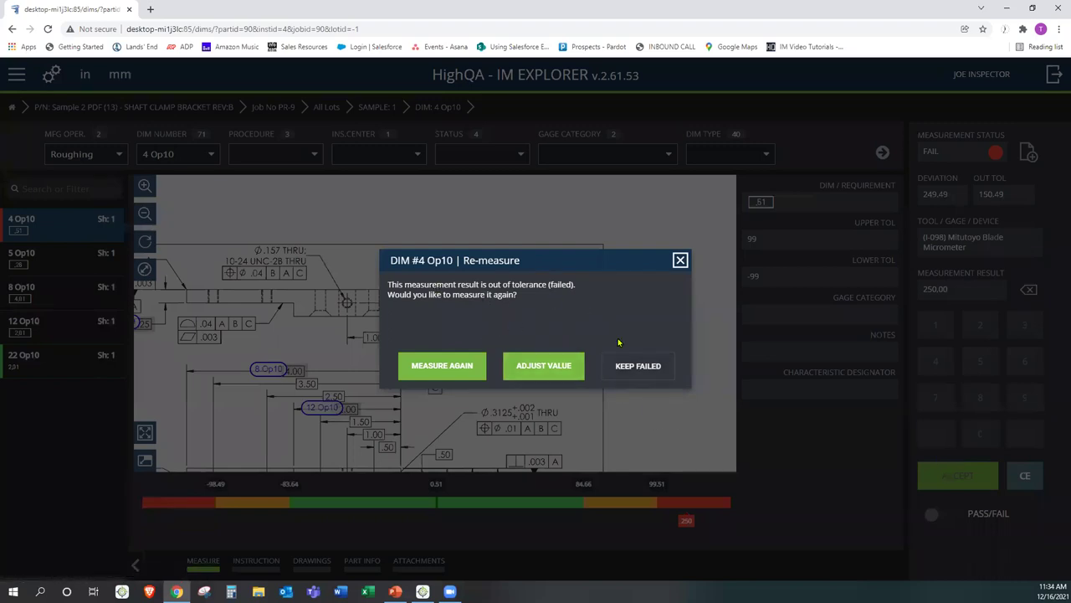
- Keep 4 Op10 failed and save a non-conformance on machine Cell B4 with status Scraped Part
{"action": "left_click", "coordinate": [638, 366]}
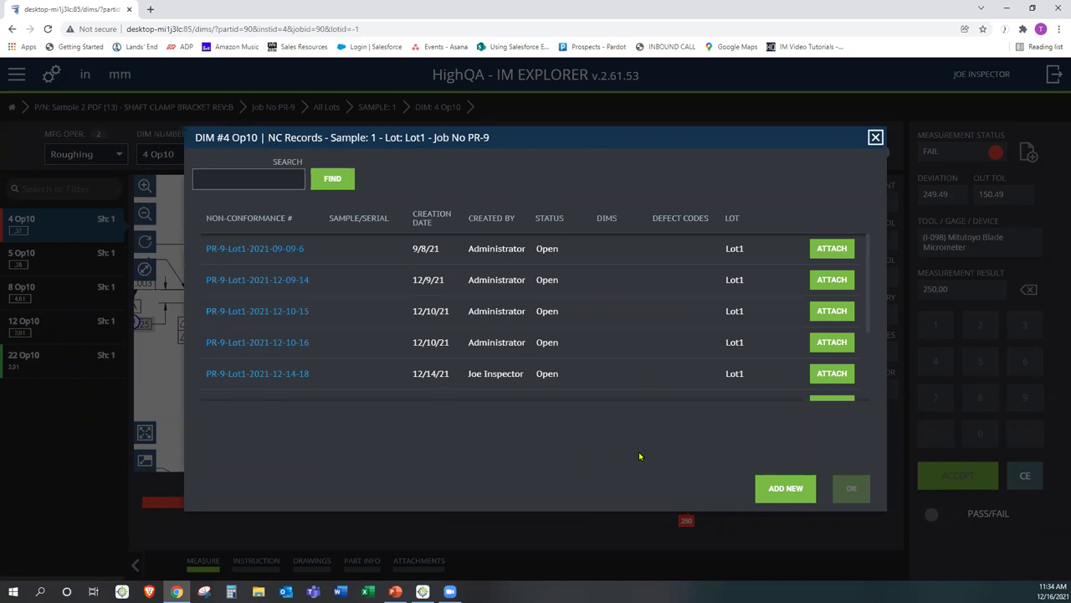
{"action": "left_click", "coordinate": [787, 490]}
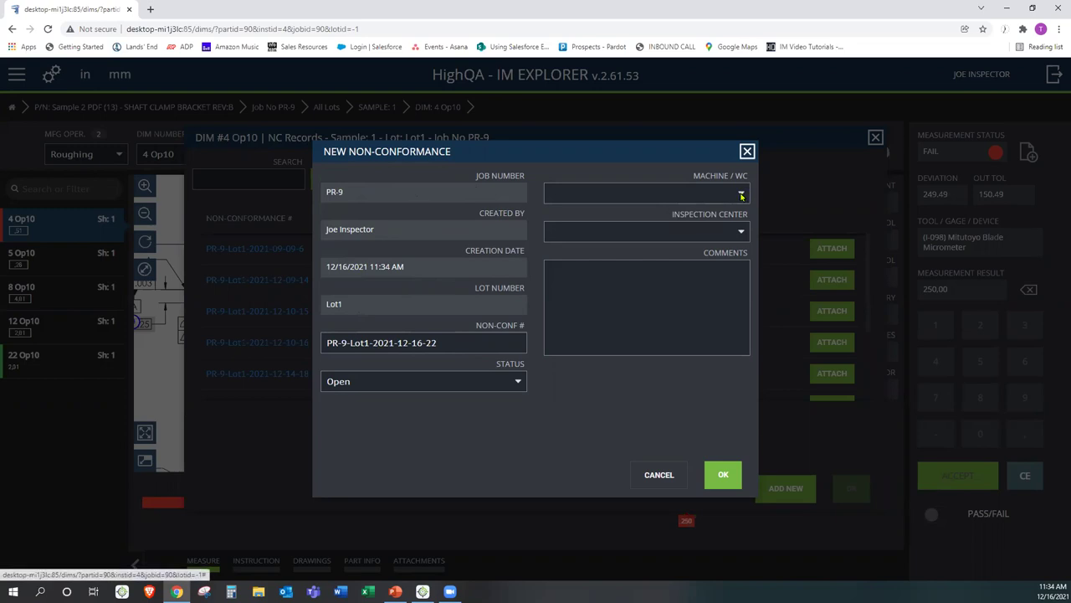
{"action": "left_click", "coordinate": [693, 199]}
{"action": "left_click", "coordinate": [602, 242]}
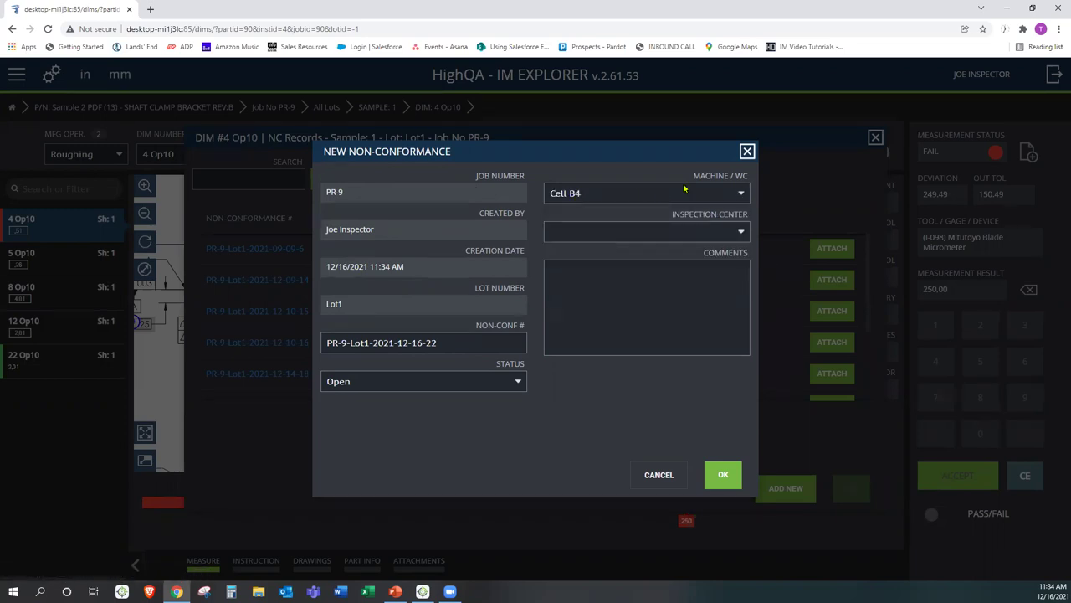
{"action": "left_click", "coordinate": [521, 382]}
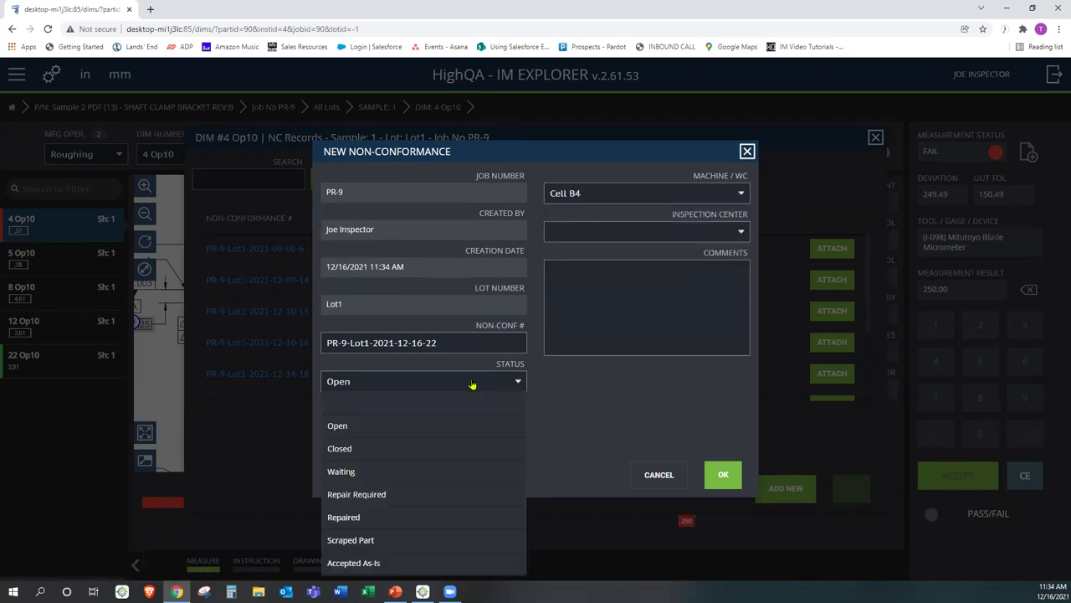
{"action": "left_click", "coordinate": [404, 540]}
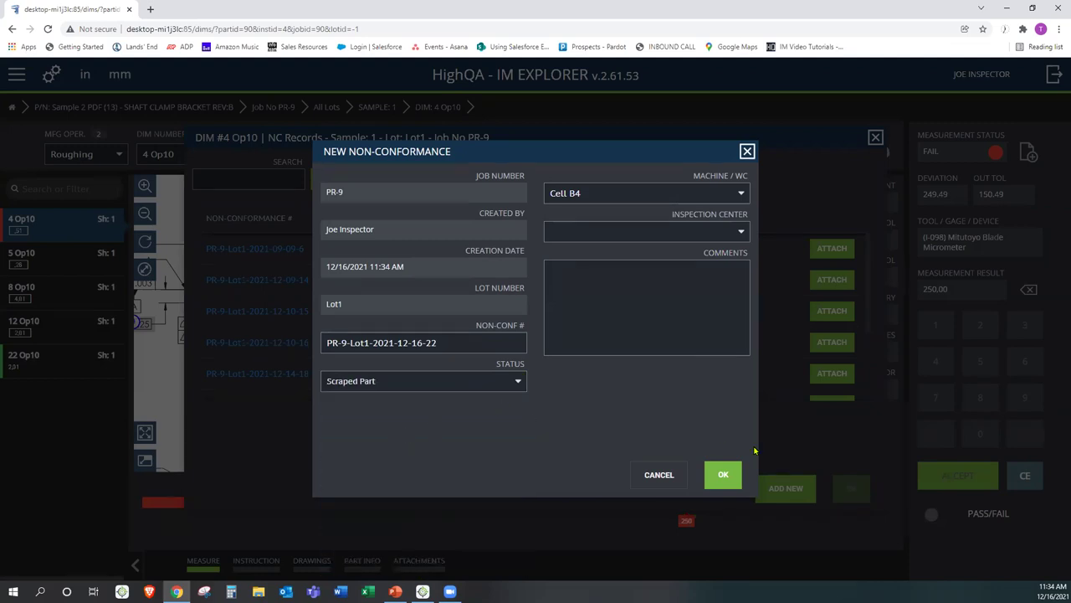
{"action": "left_click", "coordinate": [720, 473]}
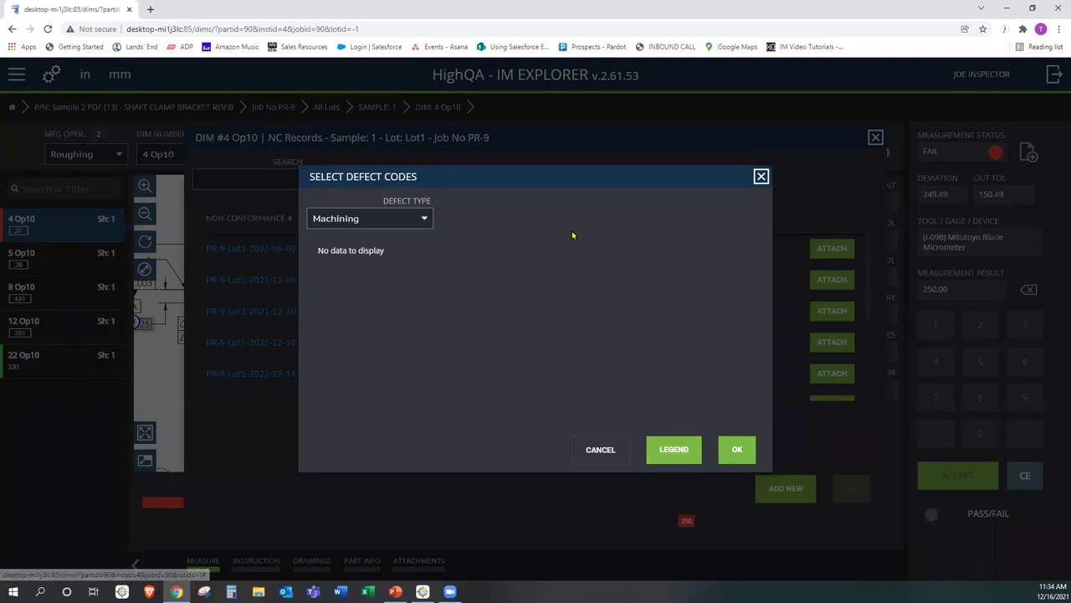
- Set the defect type to Machining and close the non-conformance details
{"action": "left_click", "coordinate": [424, 219]}
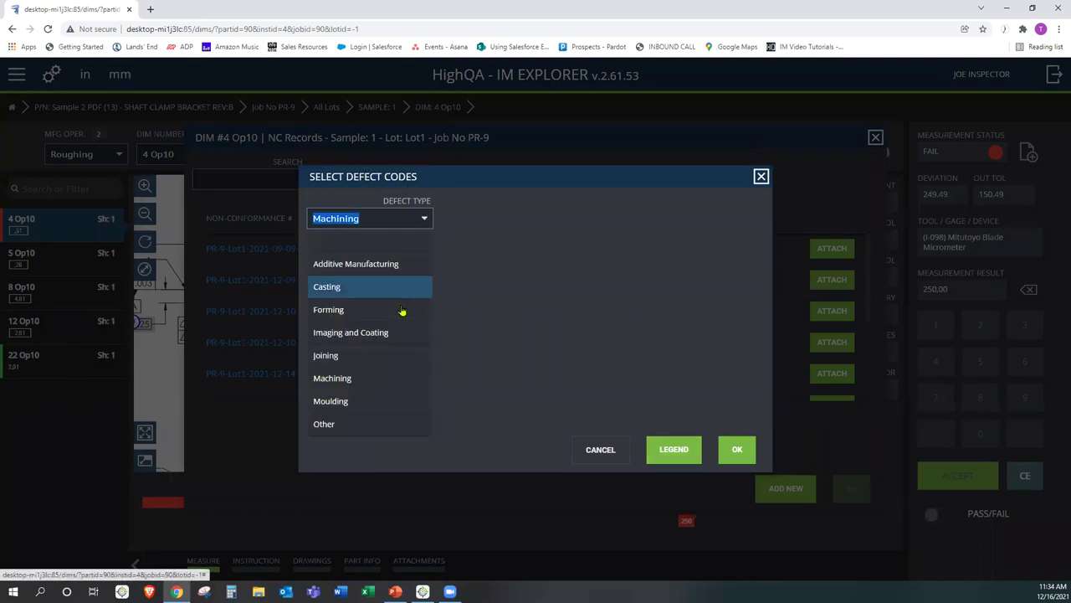
{"action": "left_click", "coordinate": [362, 377]}
{"action": "left_click", "coordinate": [736, 450]}
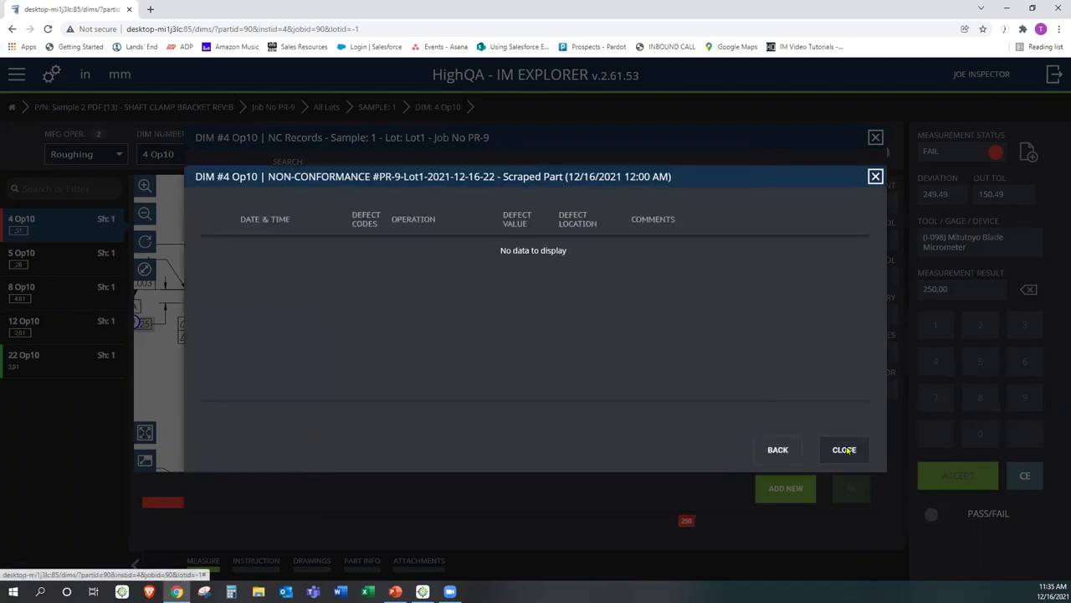
{"action": "left_click", "coordinate": [844, 450]}
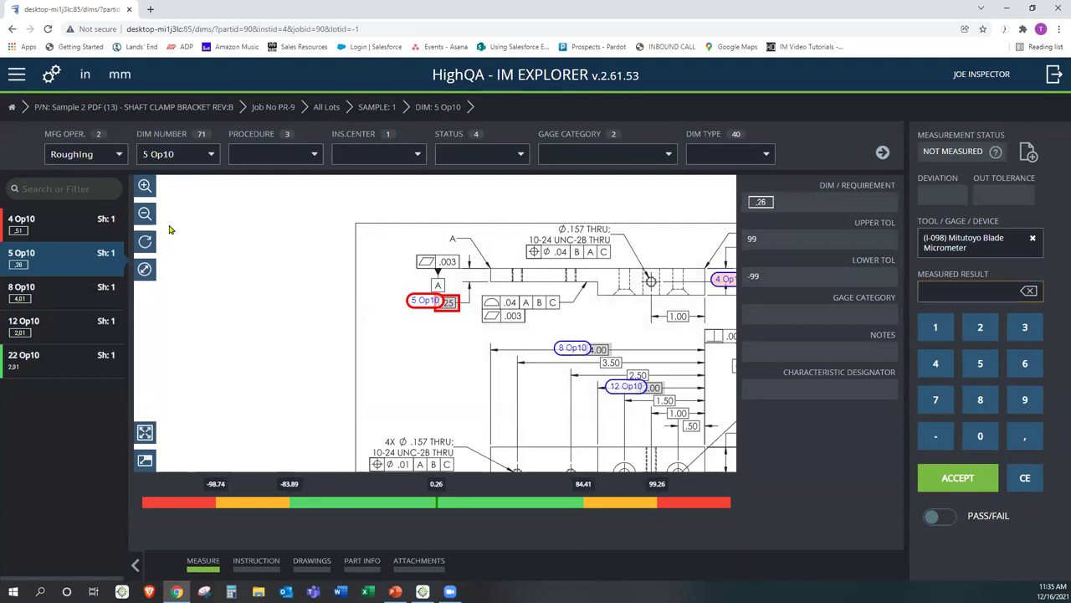
- Switch from the navigation menu to the IM Express app
{"action": "left_click", "coordinate": [22, 77]}
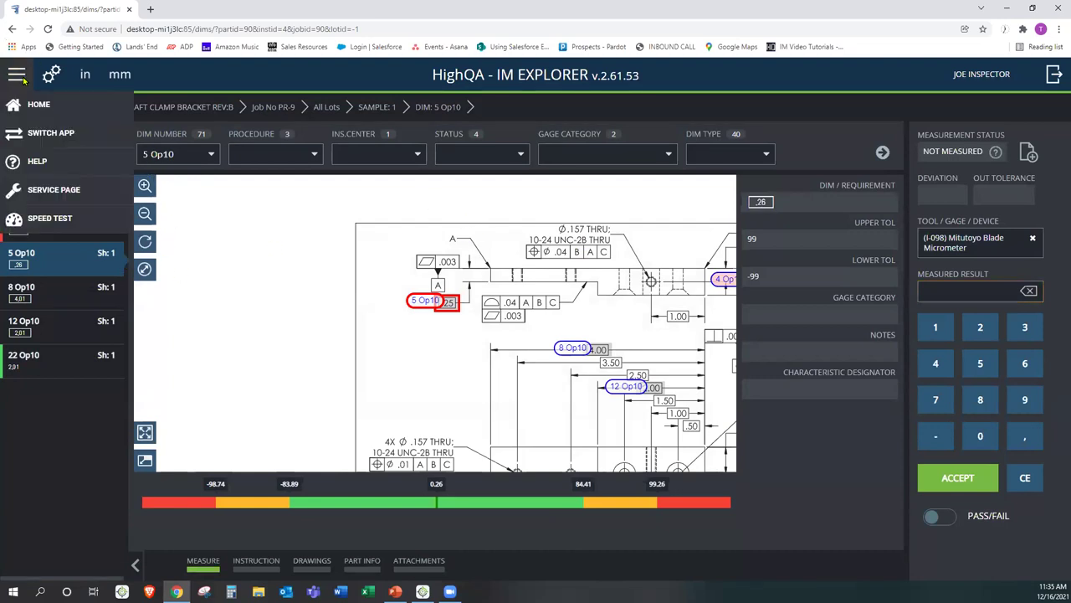
{"action": "left_click", "coordinate": [38, 134]}
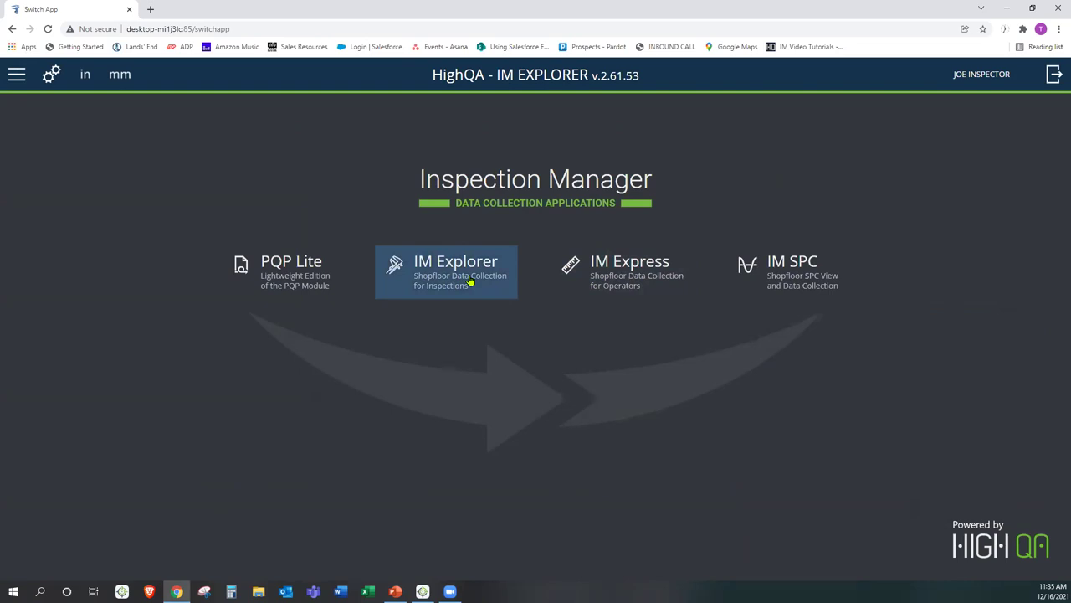
{"action": "left_click", "coordinate": [611, 283]}
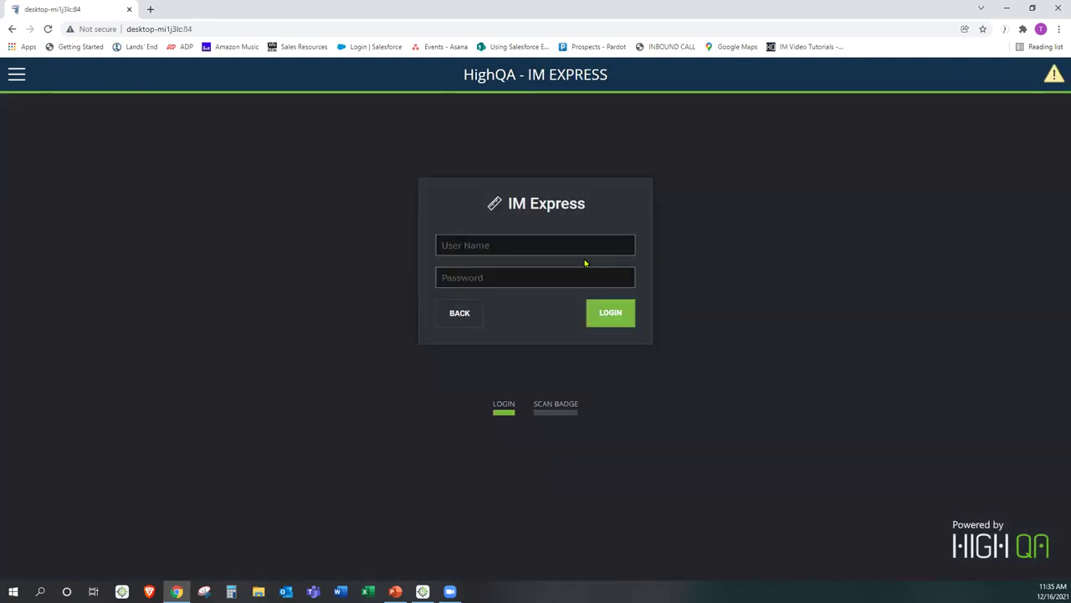
- Log in with the user's credentials and choose job PR-9 Lot1 at inspection center IC 1
{"action": "type", "text": "joe"}
{"action": "key", "text": "Tab"}
{"action": "type", "text": "jo"}
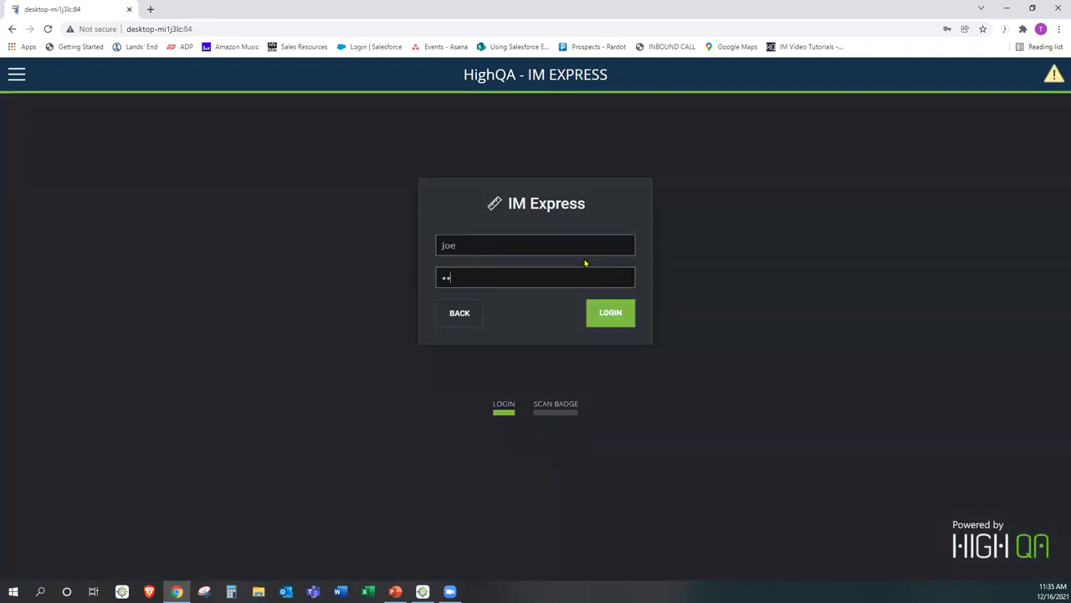
{"action": "key", "text": "Return"}
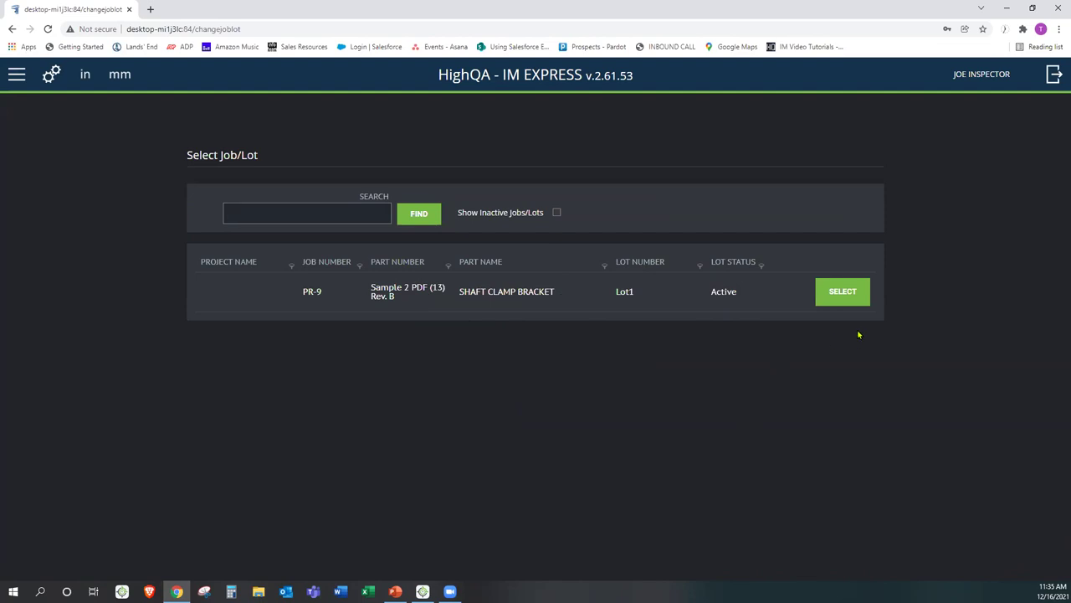
{"action": "left_click", "coordinate": [842, 288]}
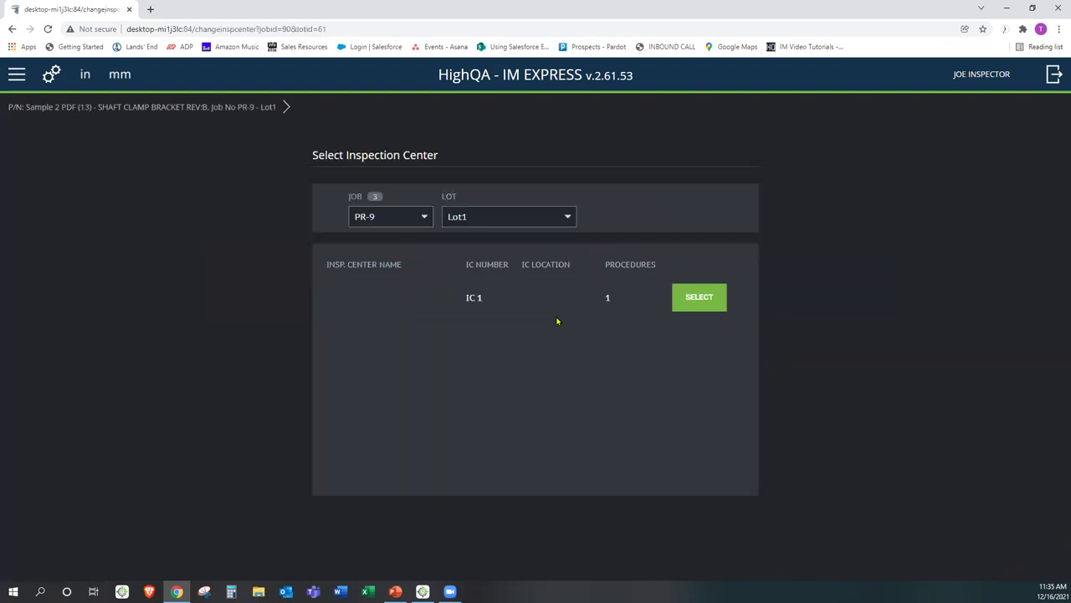
{"action": "left_click", "coordinate": [701, 297]}
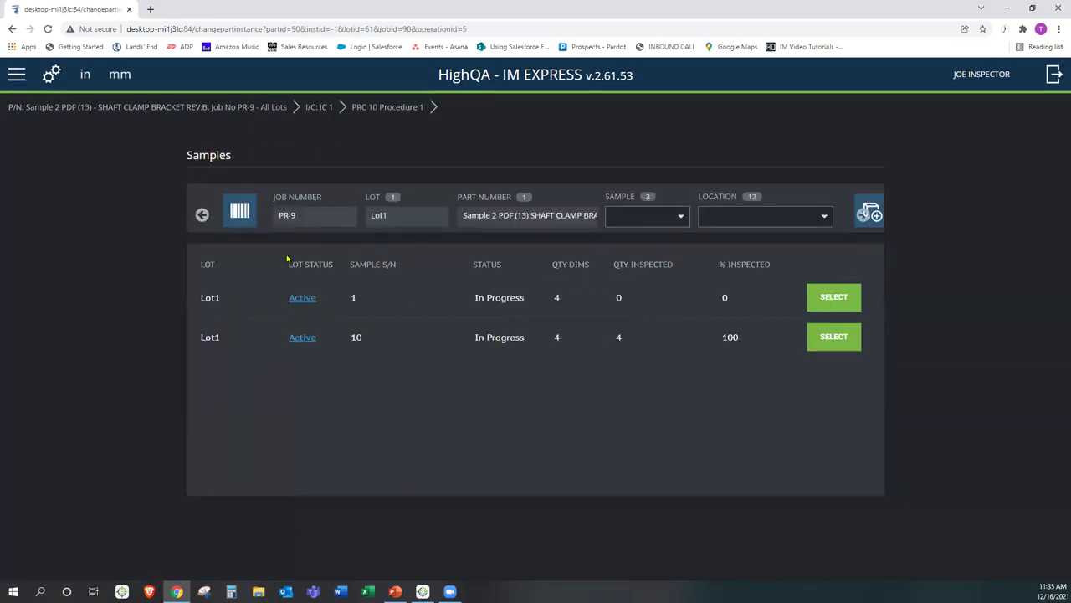
- Open sample 1 and record 250 for dim 4, keeping it as failed
{"action": "left_click", "coordinate": [824, 299]}
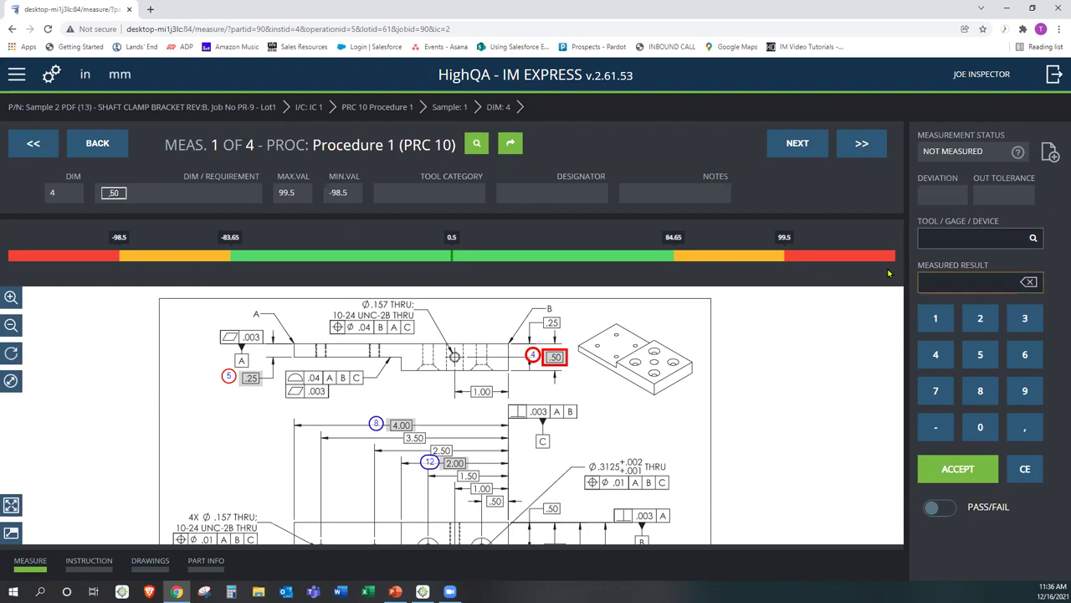
{"action": "left_click", "coordinate": [985, 323]}
{"action": "left_click", "coordinate": [981, 362]}
{"action": "left_click", "coordinate": [981, 423]}
{"action": "left_click", "coordinate": [951, 474]}
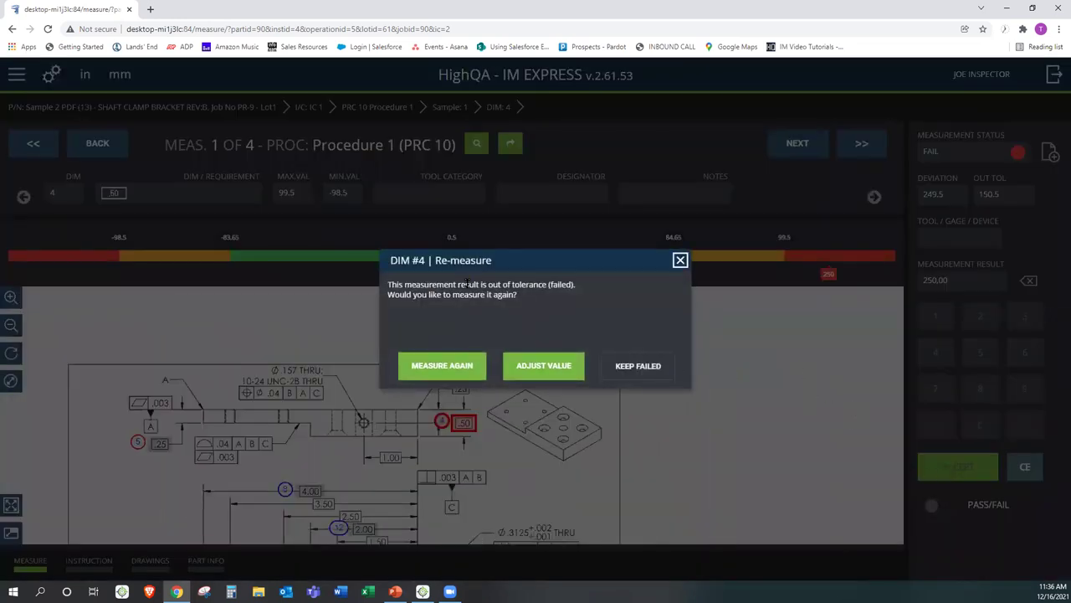
{"action": "left_click", "coordinate": [629, 366]}
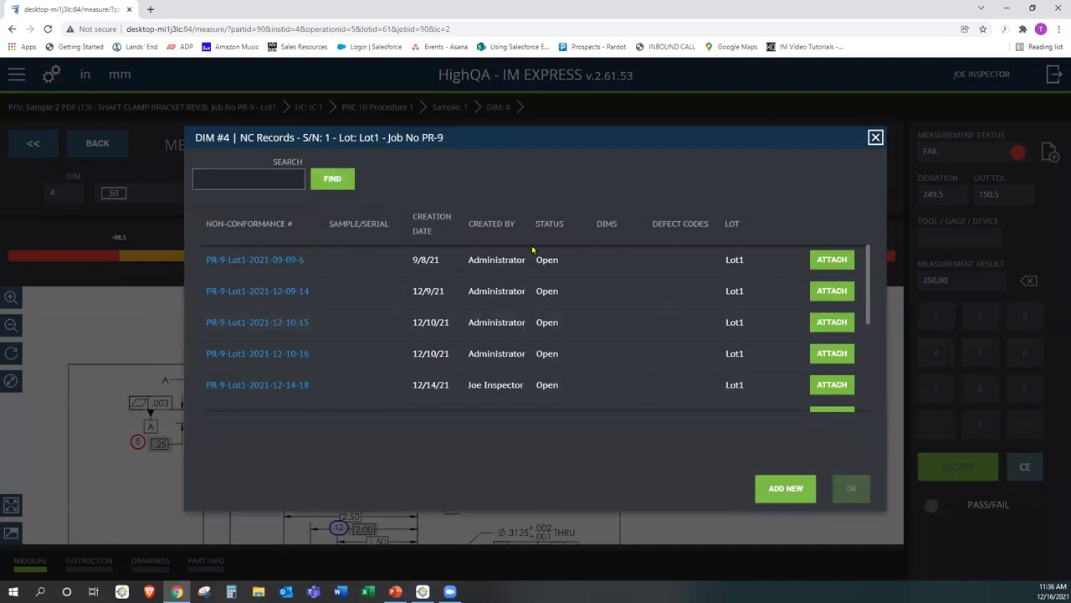
- Close the NC Records list and minimize Chrome to bring up Inspection Manager
{"action": "left_click", "coordinate": [873, 139]}
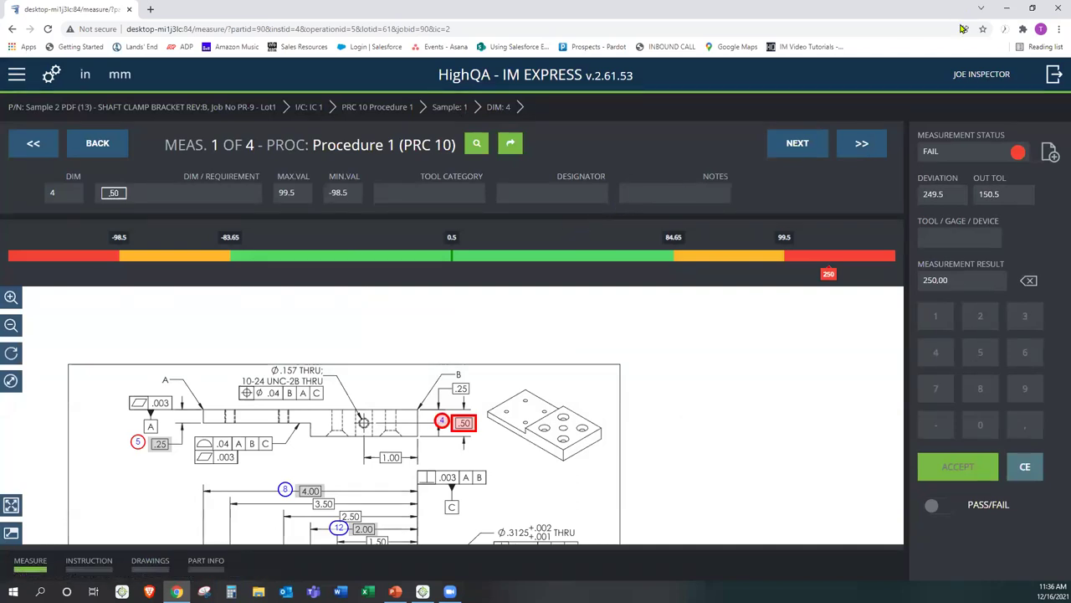
{"action": "left_click", "coordinate": [1008, 9]}
{"action": "left_click_drag", "start_coordinate": [494, 177], "coordinate": [481, 215]}
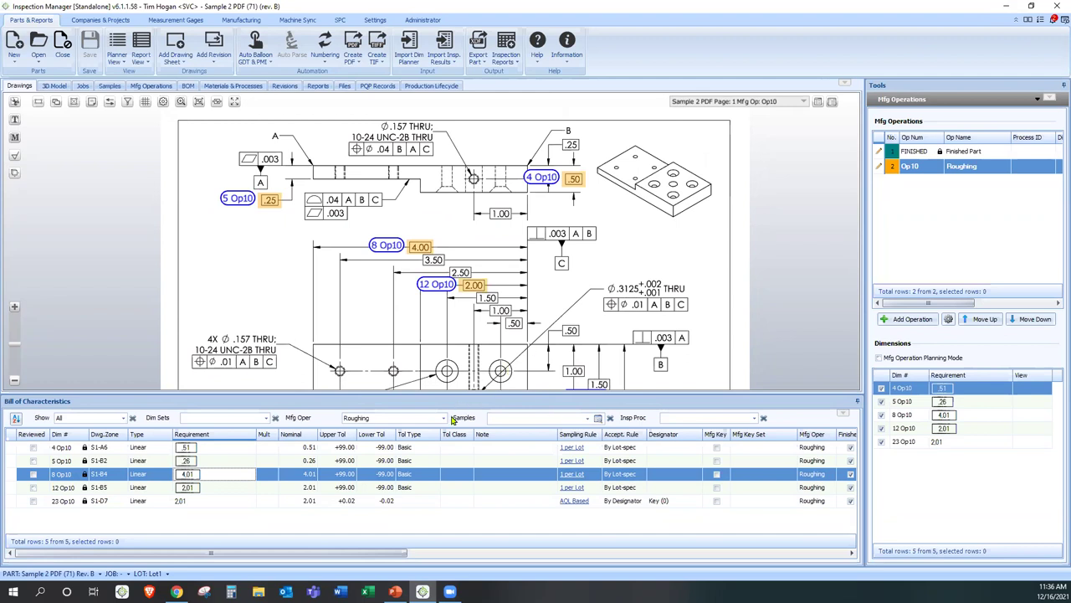
- Filter the Mfg Oper to Finished Part and switch the Tools panel to Dimension Editor
{"action": "left_click", "coordinate": [443, 418]}
{"action": "left_click", "coordinate": [371, 430]}
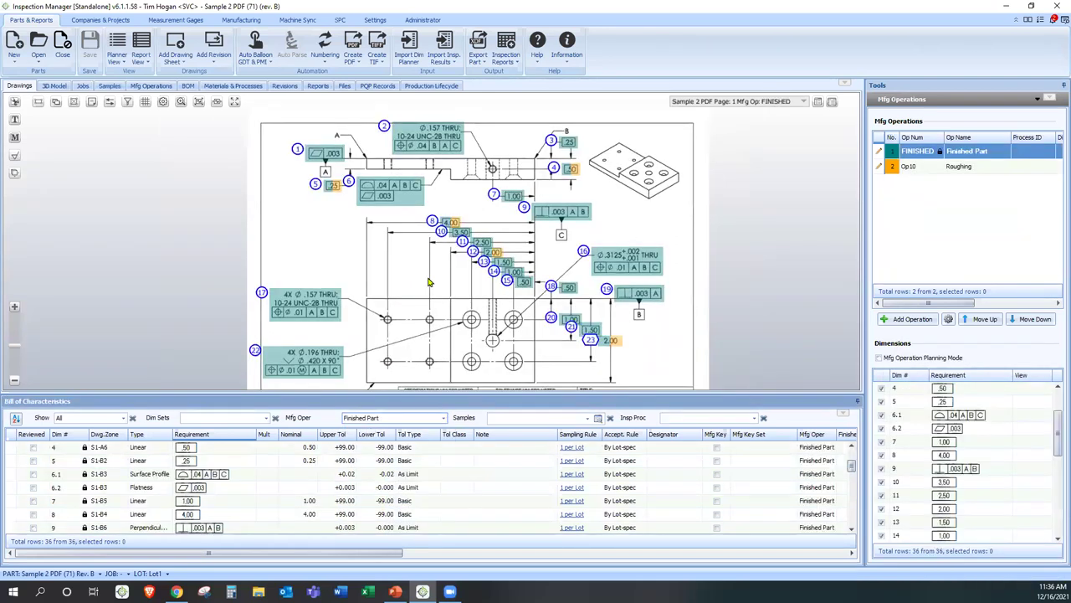
{"action": "left_click", "coordinate": [896, 100]}
{"action": "left_click", "coordinate": [920, 126]}
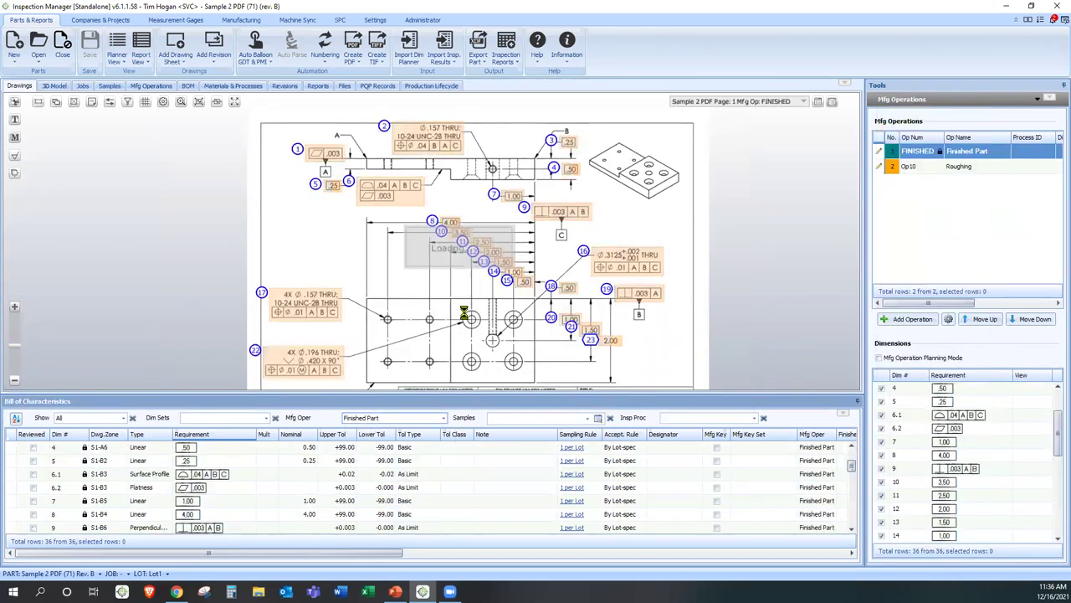
{"action": "left_click_drag", "start_coordinate": [619, 208], "coordinate": [636, 194]}
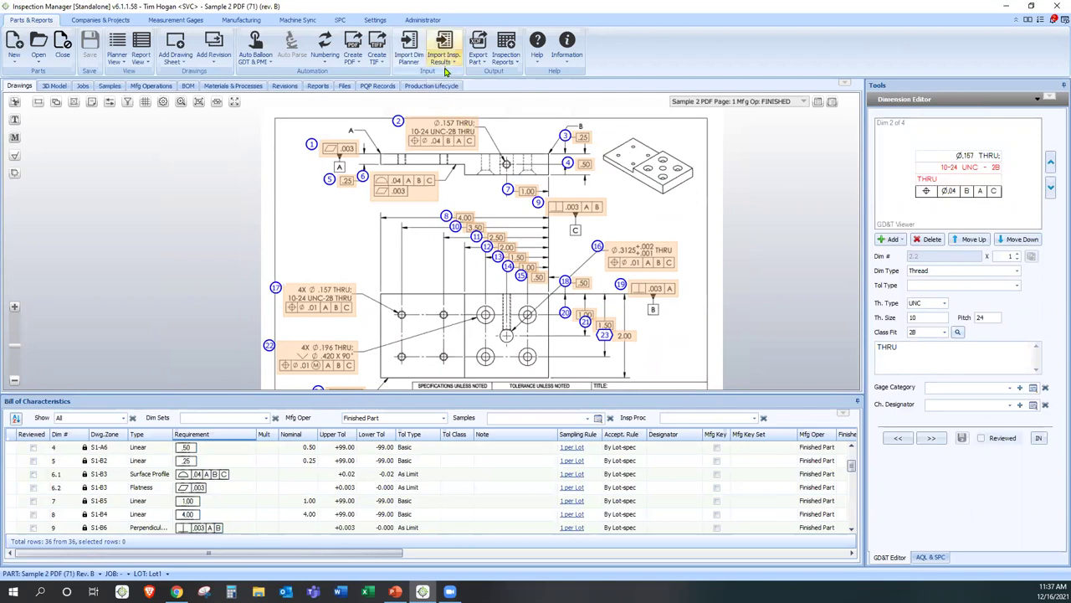
- Import inspection results from the 'Sample results - 16_17' file
{"action": "left_click", "coordinate": [450, 62]}
{"action": "left_click", "coordinate": [458, 75]}
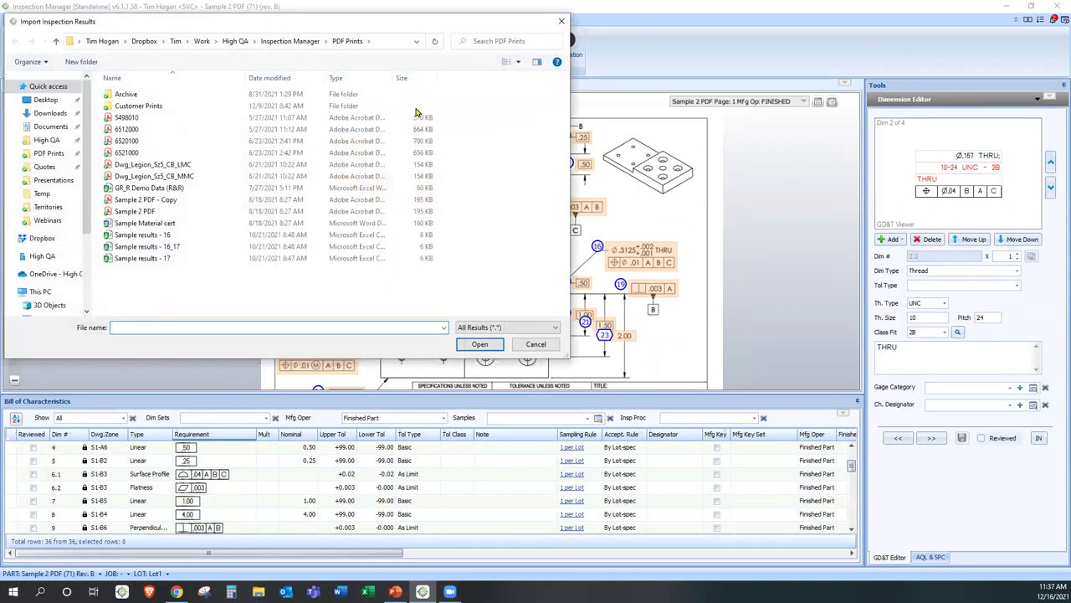
{"action": "left_click_drag", "start_coordinate": [269, 28], "coordinate": [427, 86]}
{"action": "left_click", "coordinate": [324, 305]}
{"action": "double_click", "coordinate": [325, 304]}
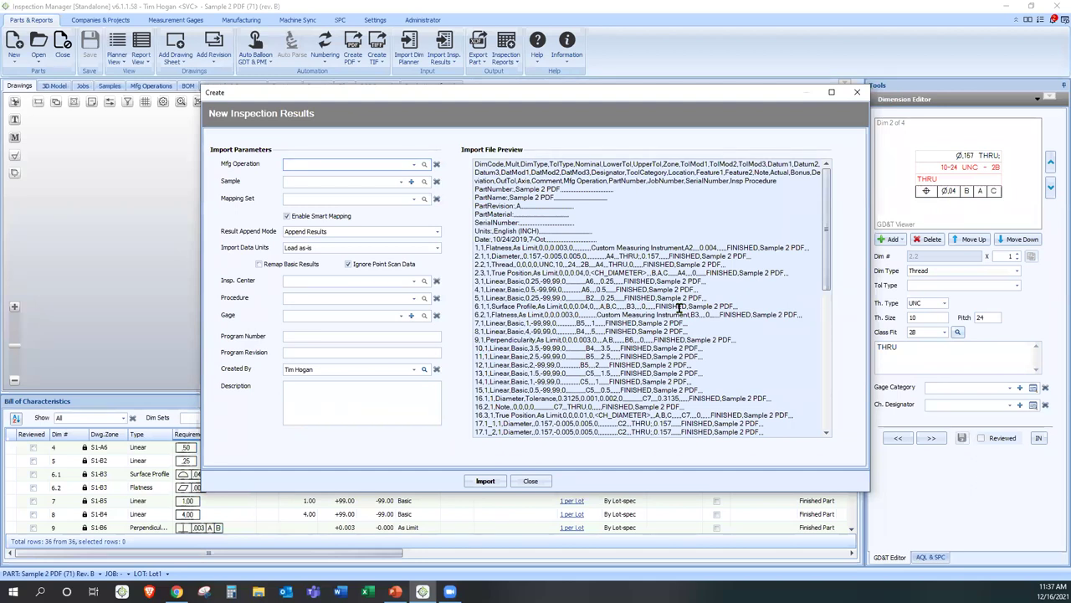
{"action": "left_click_drag", "start_coordinate": [486, 306], "coordinate": [714, 393]}
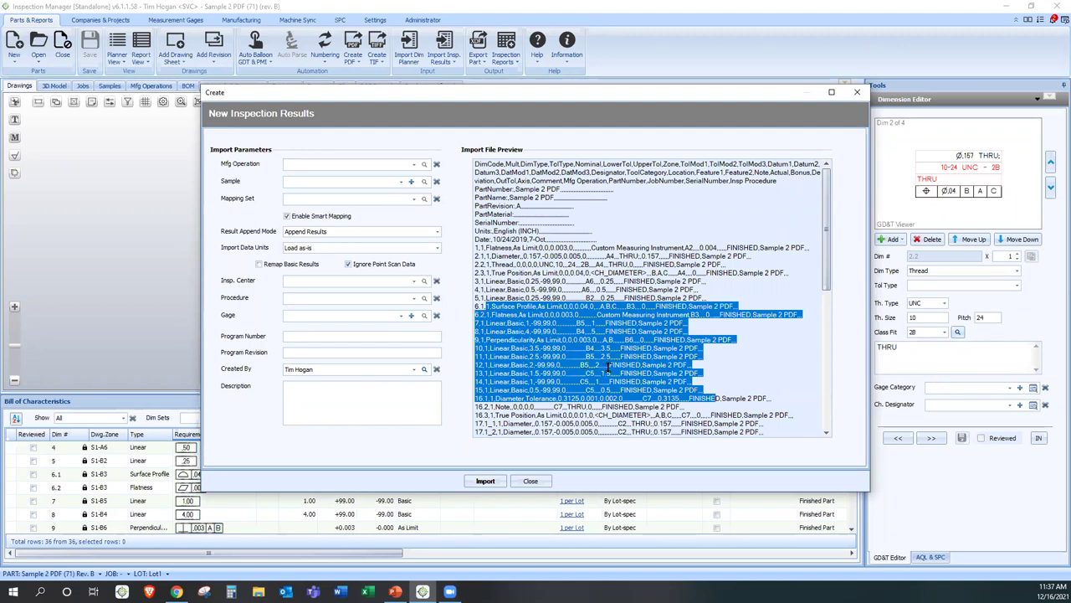
{"action": "left_click", "coordinate": [485, 480]}
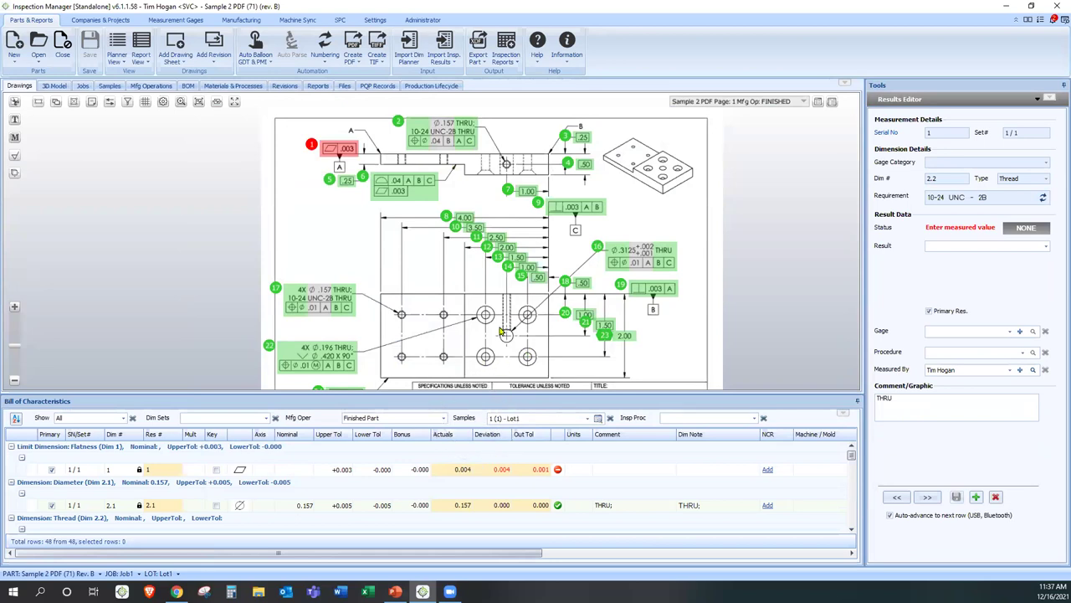
- Review diameter 2.1's passing 0.157 result, then advance to 10-24 UNC-2B thread dim 2.2
{"action": "scroll", "coordinate": [461, 185], "scroll_direction": "up", "scroll_amount": 4}
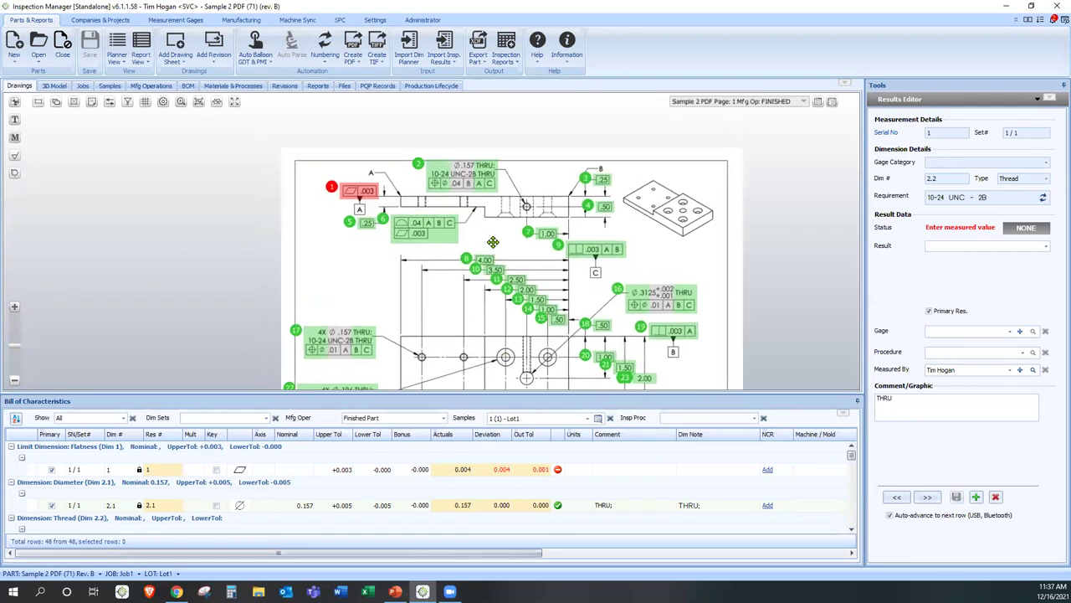
{"action": "scroll", "coordinate": [500, 247], "scroll_direction": "up", "scroll_amount": 3}
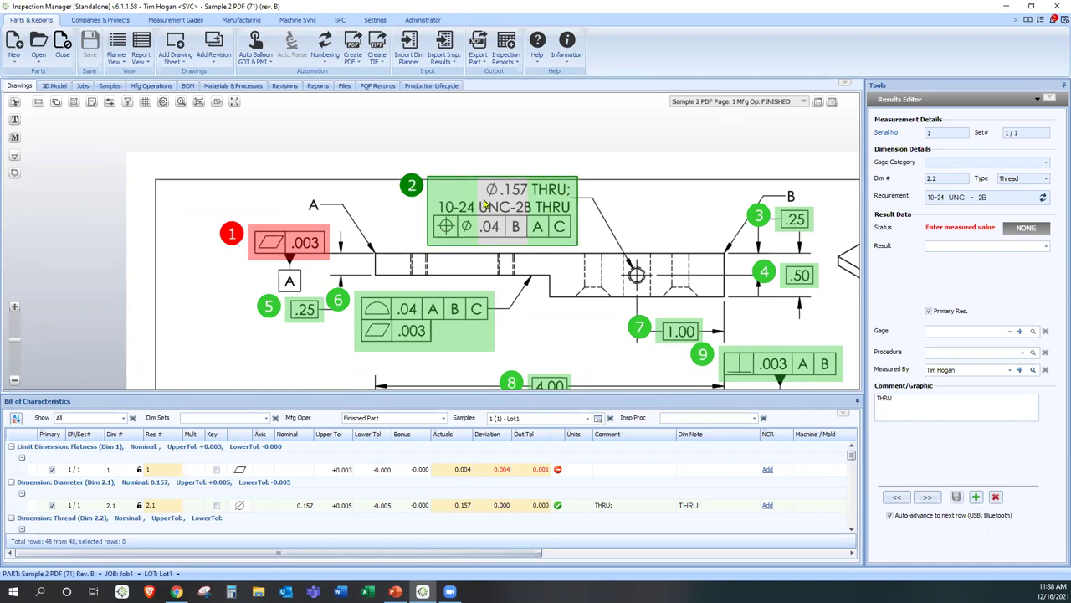
{"action": "left_click", "coordinate": [484, 201]}
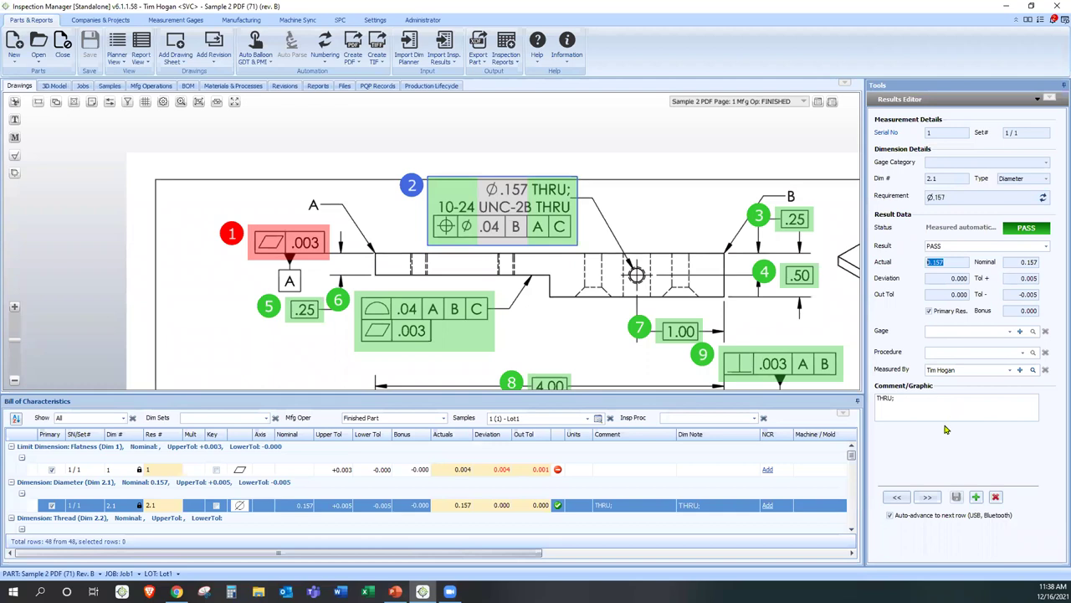
{"action": "left_click", "coordinate": [927, 499]}
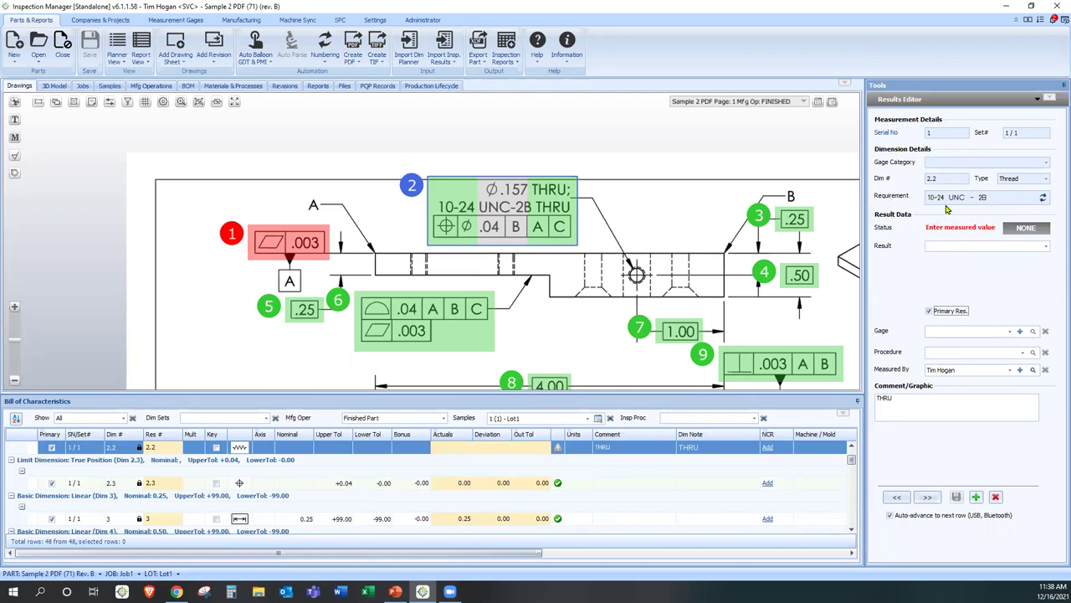
- Set the gage for thread dimension 2.2 to KATO Thread Gage (4251)
{"action": "left_click", "coordinate": [925, 372]}
{"action": "left_click", "coordinate": [940, 333]}
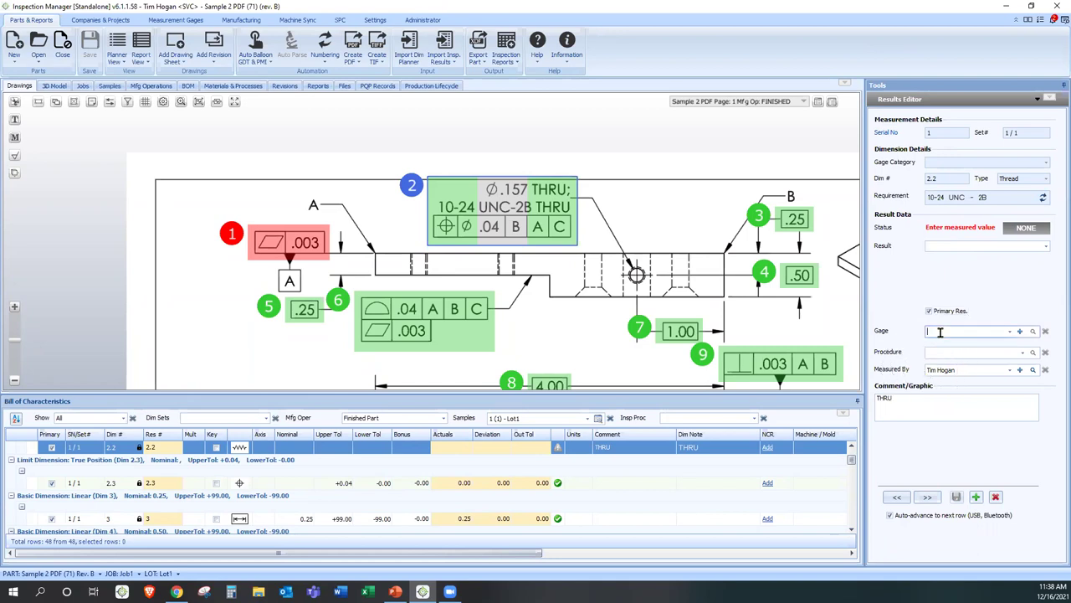
{"action": "left_click", "coordinate": [1010, 332]}
{"action": "scroll", "coordinate": [987, 361], "scroll_direction": "down", "scroll_amount": 3}
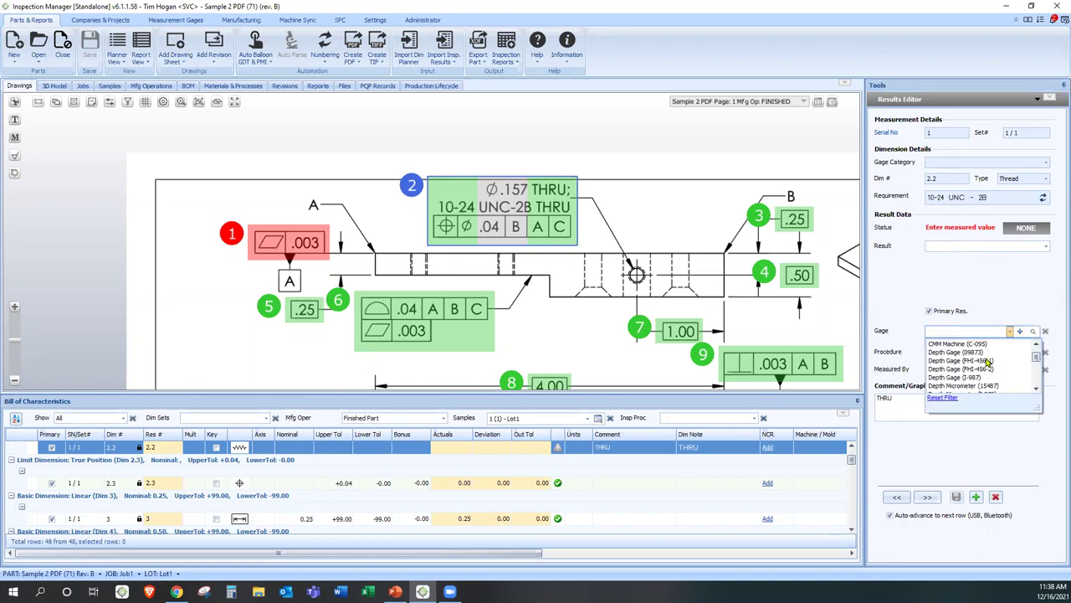
{"action": "left_click", "coordinate": [971, 352]}
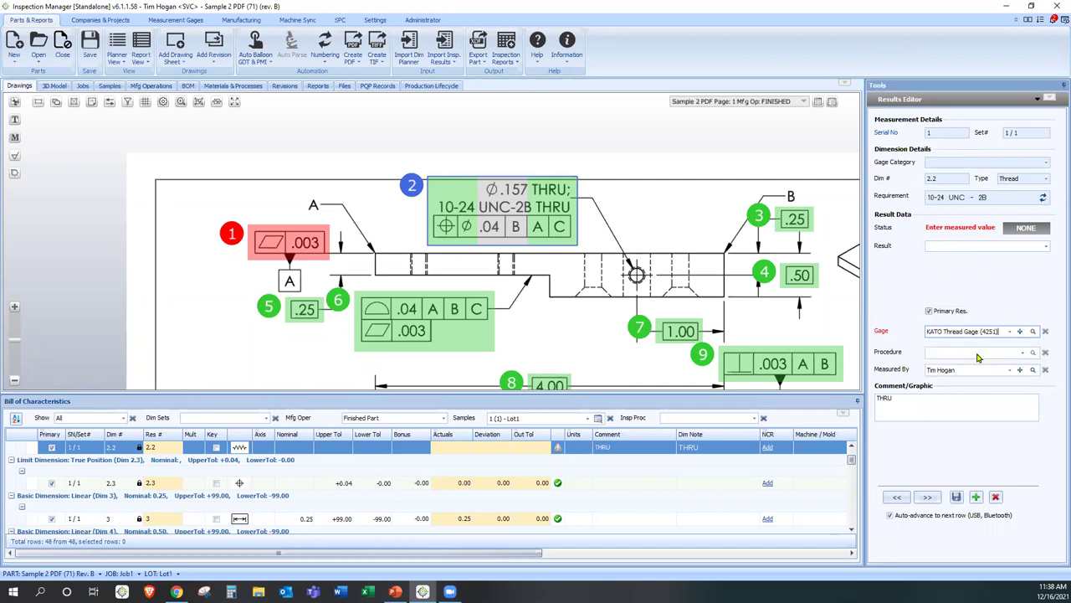
- Mark the 10-24 UNC-2B thread dimension result as PASS and save it
{"action": "left_click", "coordinate": [1045, 246]}
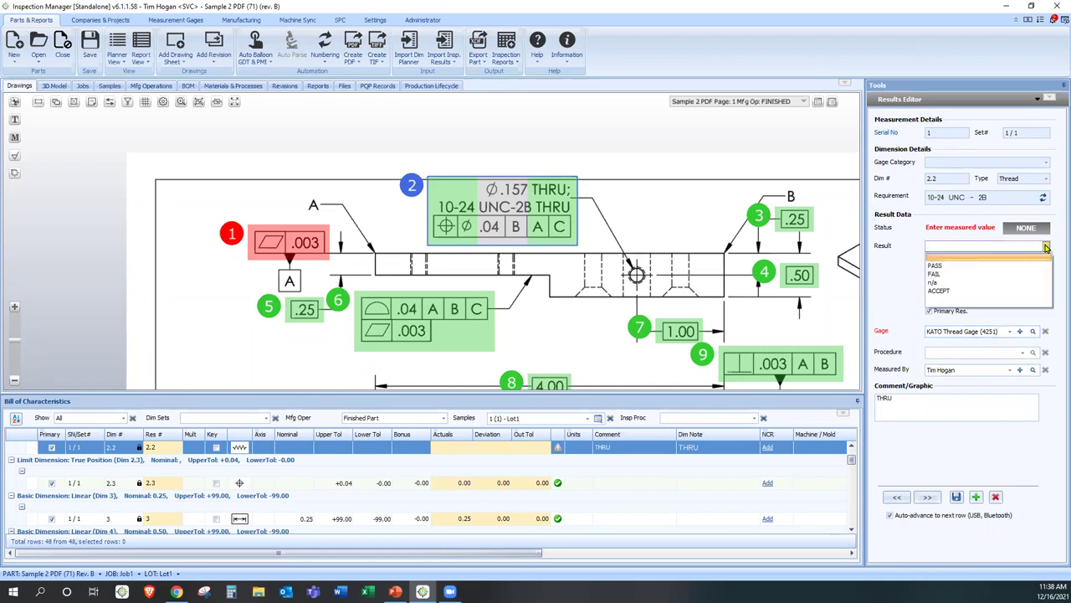
{"action": "left_click", "coordinate": [944, 265]}
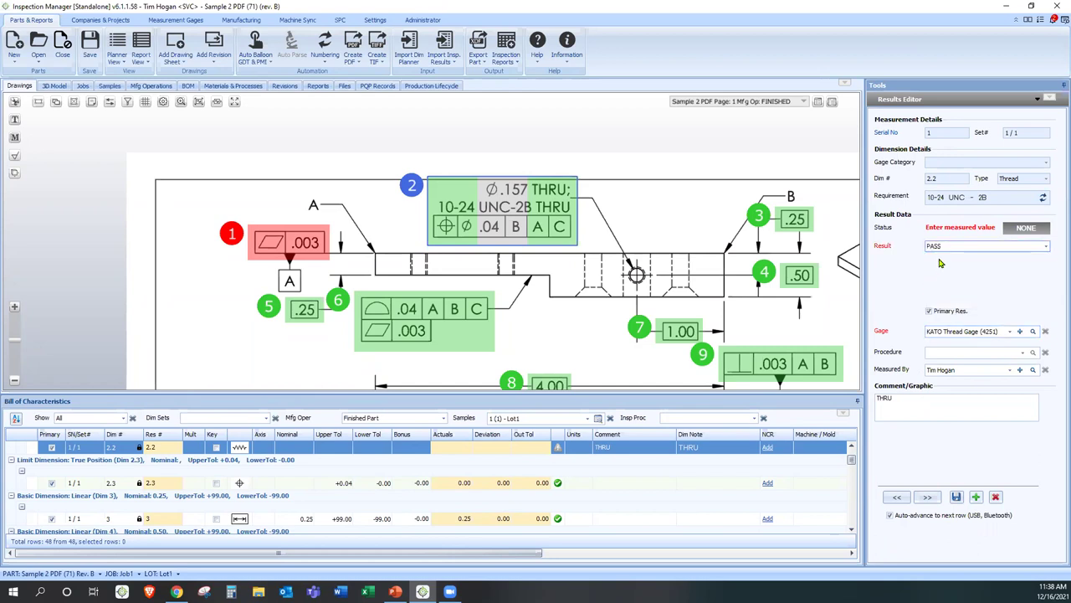
{"action": "left_click", "coordinate": [957, 497]}
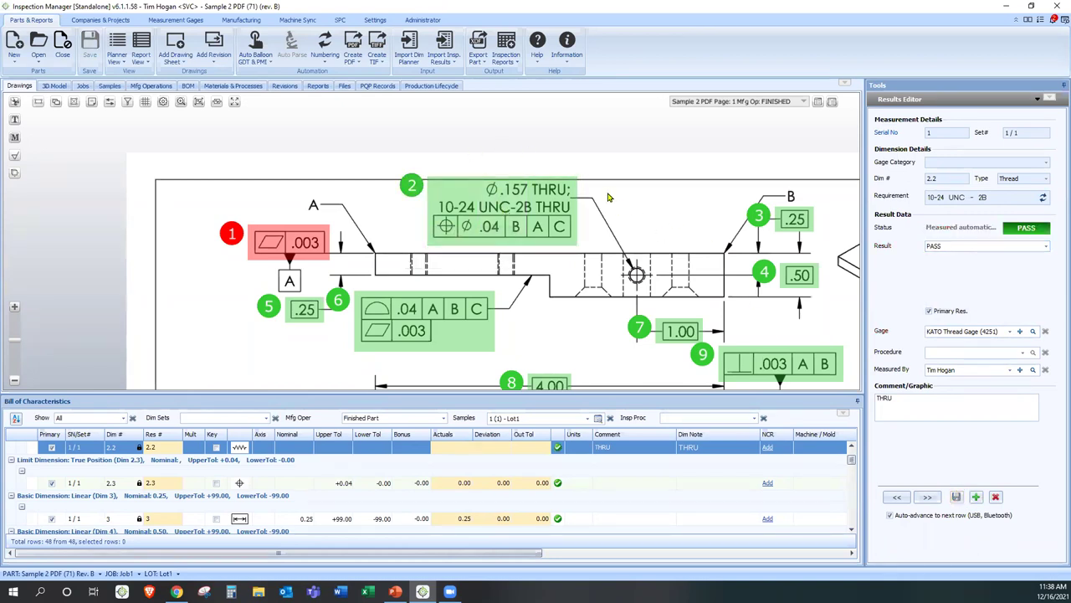
{"action": "scroll", "coordinate": [656, 227], "scroll_direction": "down", "scroll_amount": 1}
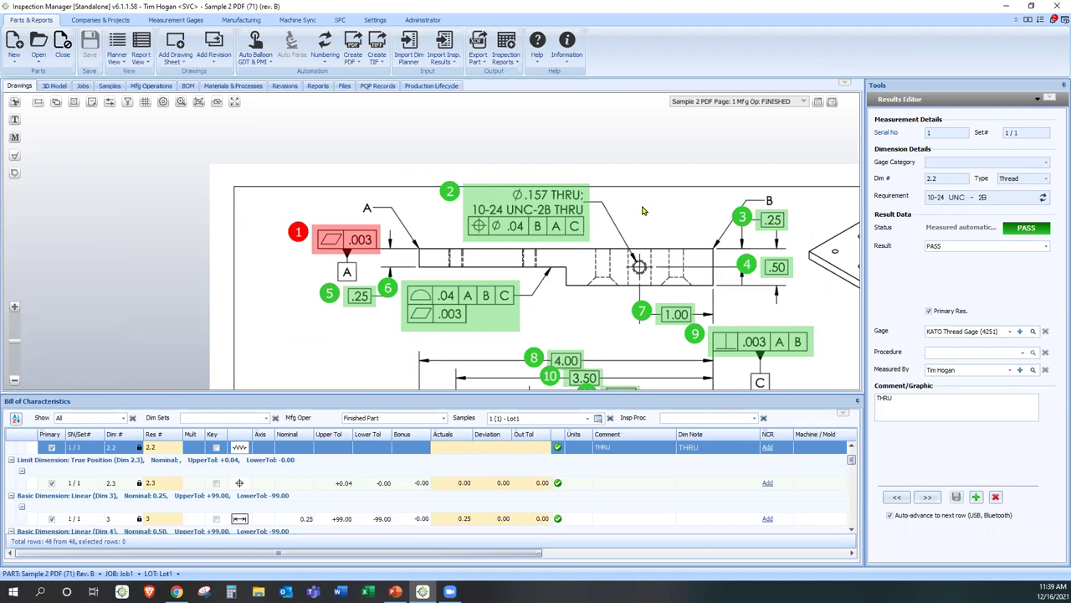
- Create a Single Piece Report for sample 1 using the AS9102 template
{"action": "left_click", "coordinate": [515, 66]}
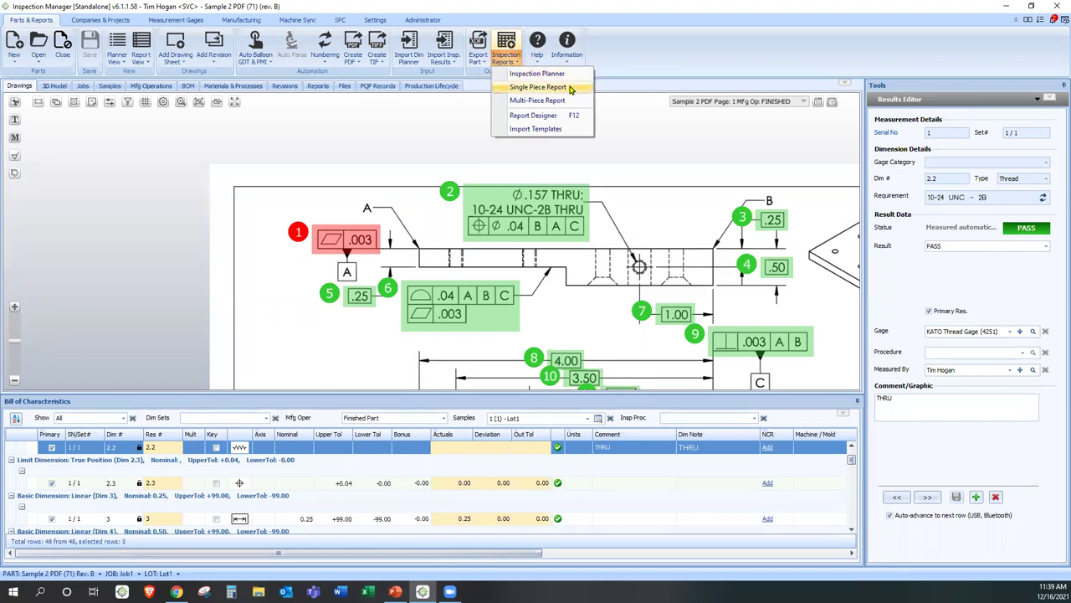
{"action": "left_click", "coordinate": [569, 88]}
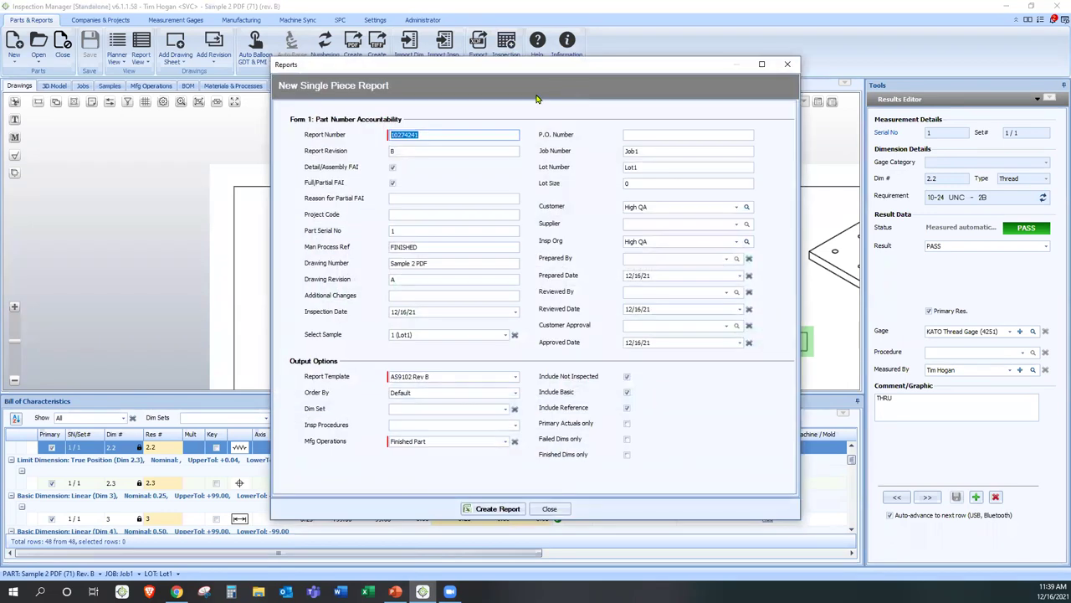
{"action": "left_click", "coordinate": [420, 377]}
{"action": "left_click", "coordinate": [501, 509]}
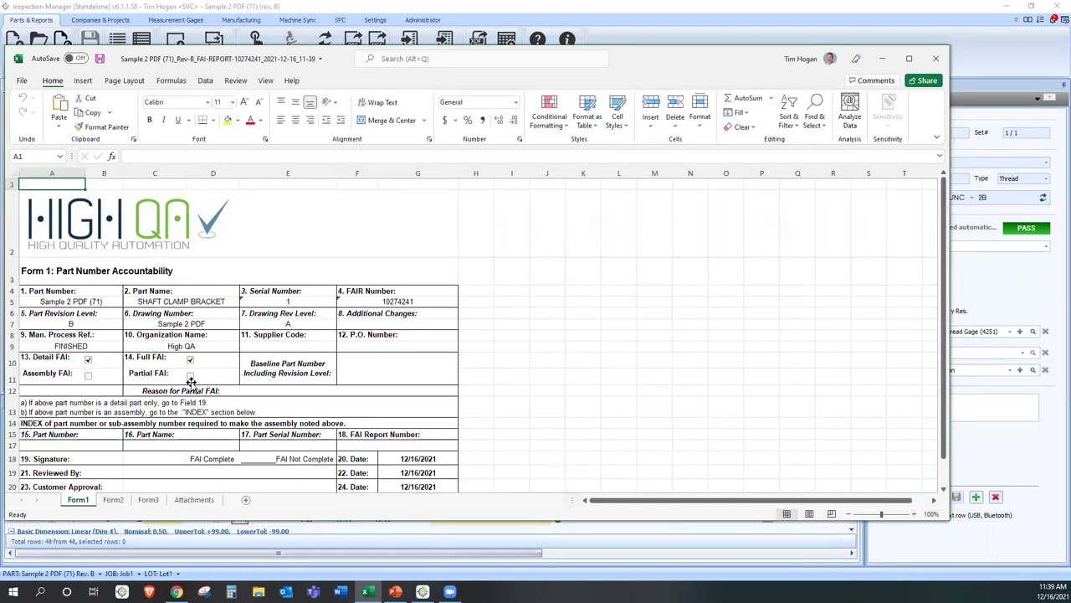
- Check part name SHAFT CLAMP BRACKET on Form1 and the 6061-T6 ALUMINUM material row on Form2
{"action": "left_click", "coordinate": [165, 300]}
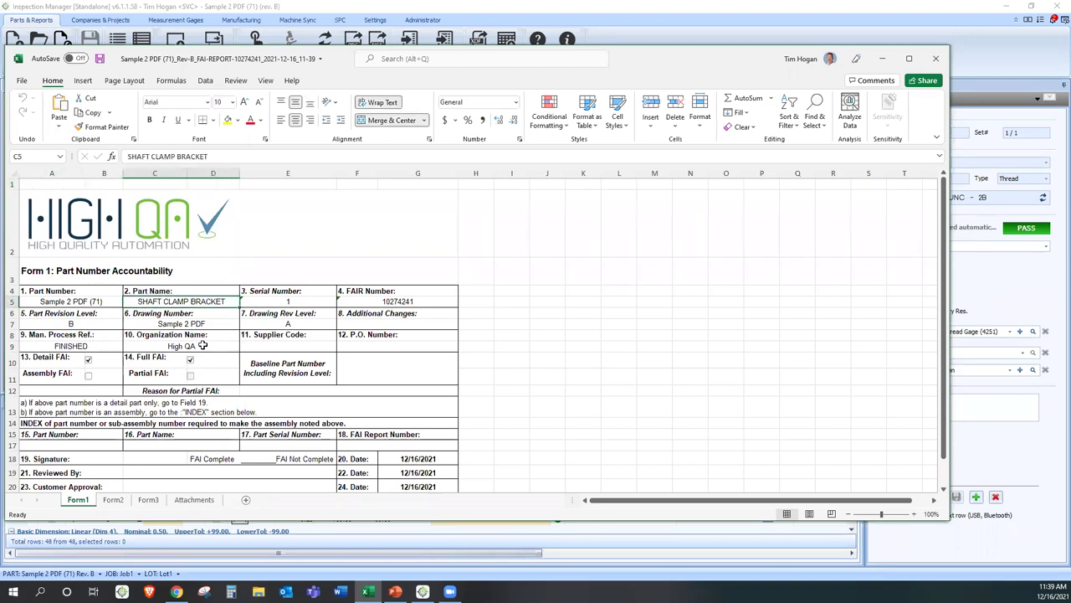
{"action": "left_click", "coordinate": [115, 500]}
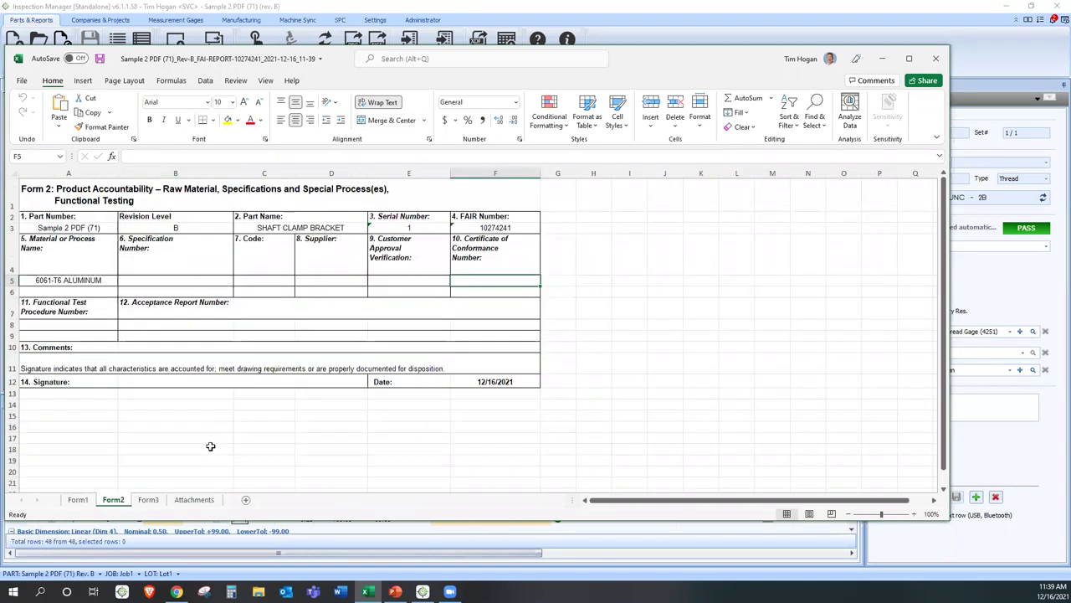
{"action": "left_click", "coordinate": [12, 280]}
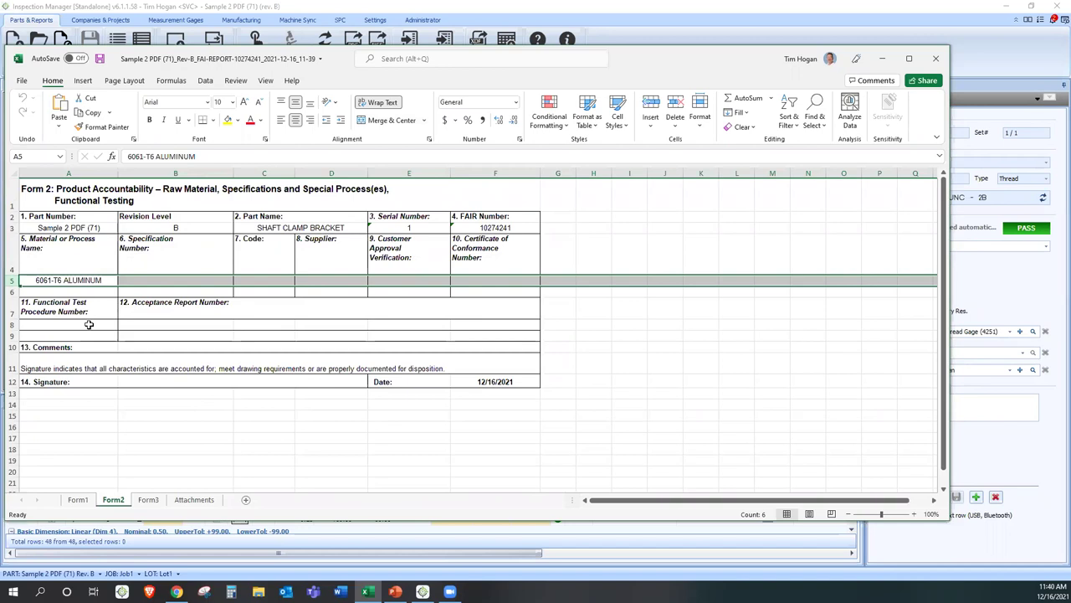
{"action": "left_click", "coordinate": [149, 500]}
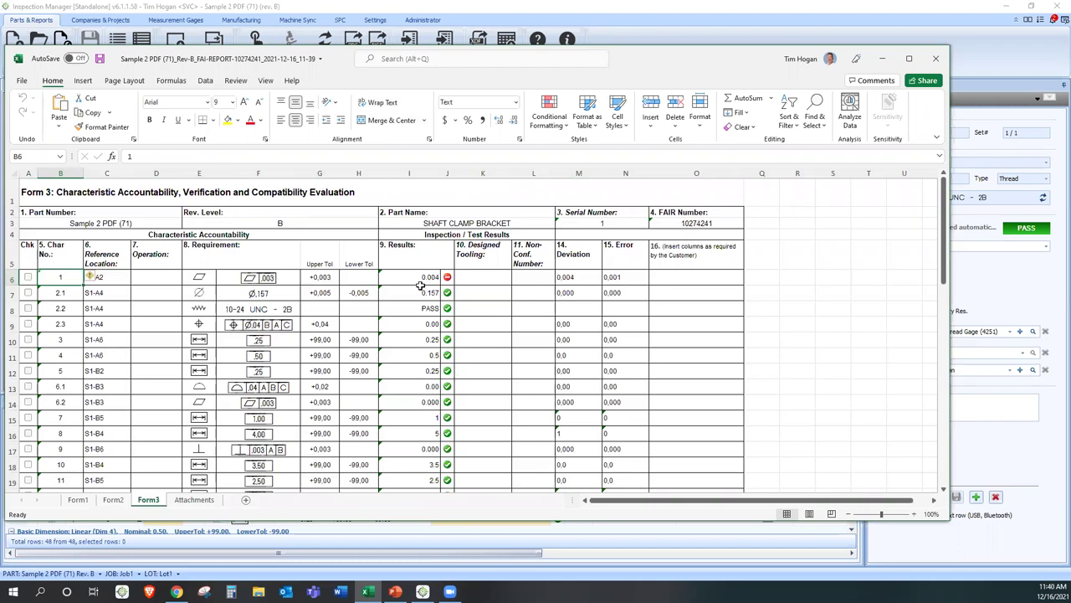
- Review Form3 results in I6 through I15, undoing the accidental thread-symbol picture move
{"action": "left_click_drag", "start_coordinate": [411, 278], "coordinate": [403, 415]}
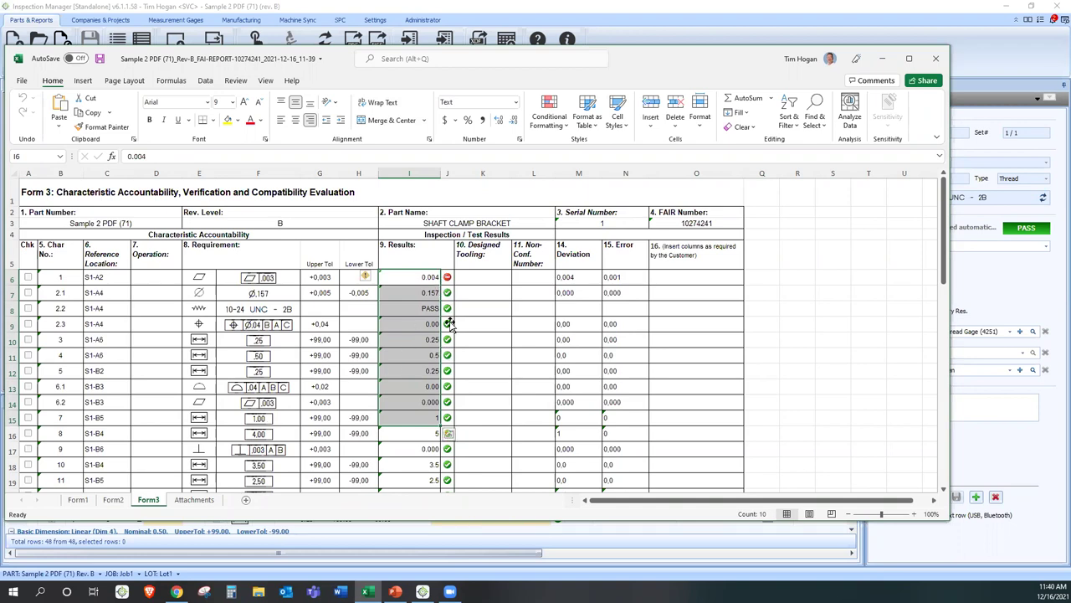
{"action": "left_click", "coordinate": [468, 279]}
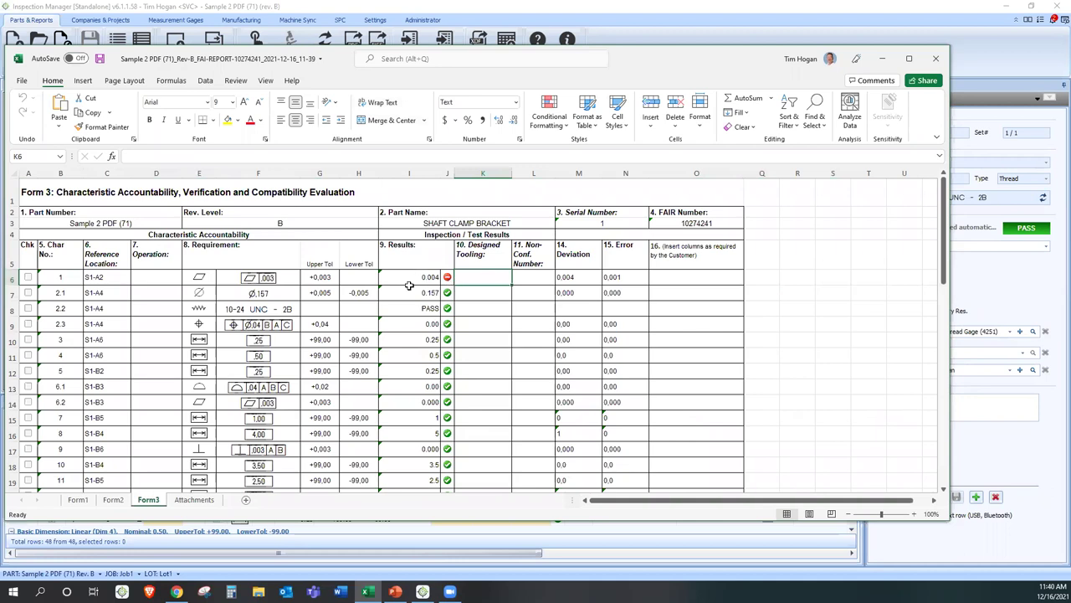
{"action": "left_click_drag", "start_coordinate": [194, 308], "coordinate": [408, 307]}
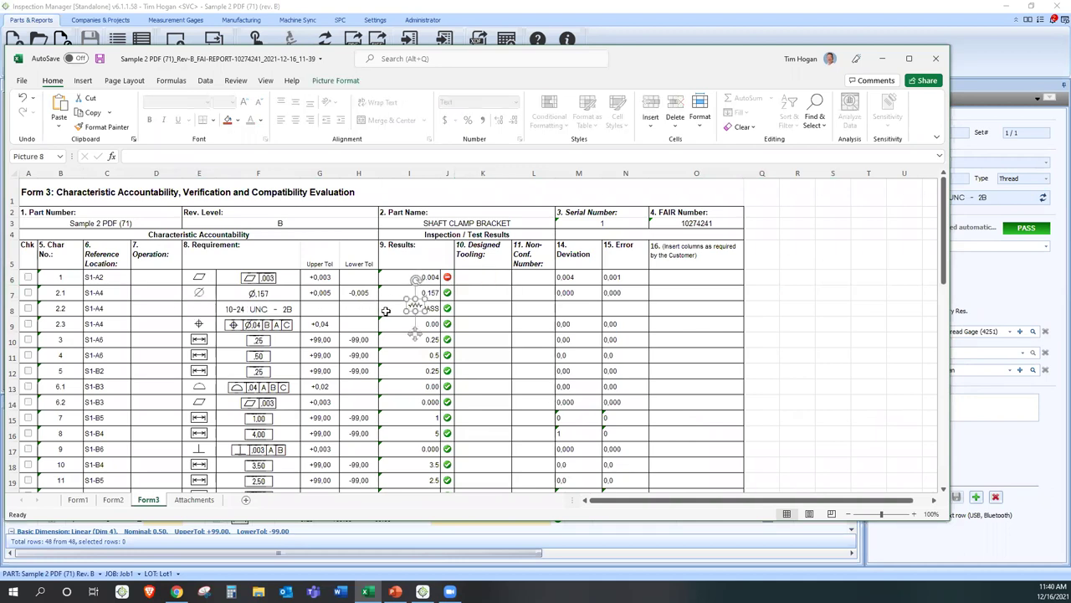
{"action": "left_click", "coordinate": [22, 98]}
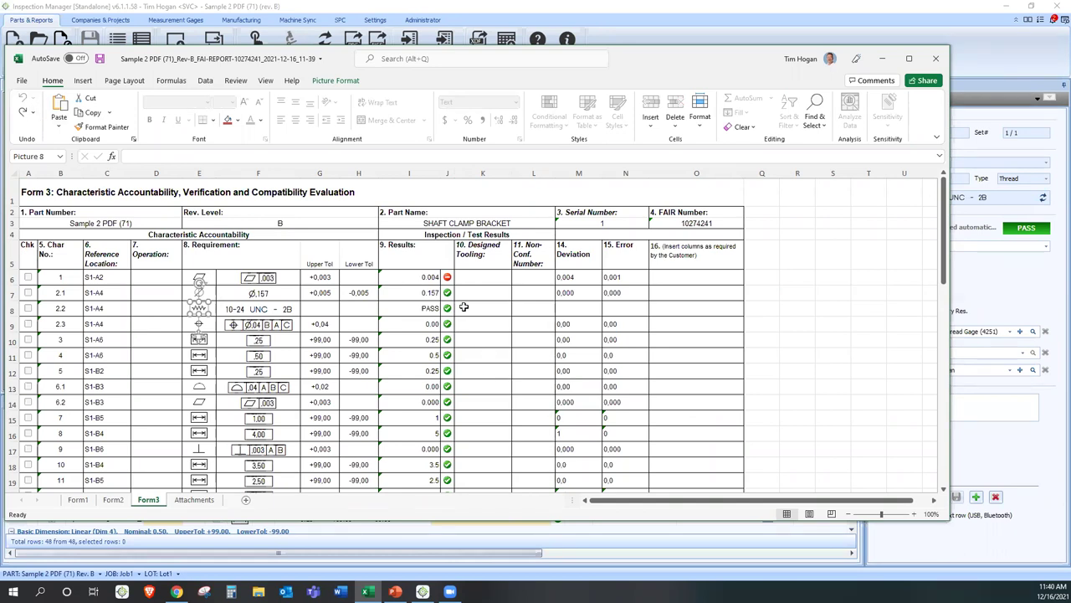
- View the Attachments sheet, then close the workbook without saving changes
{"action": "left_click", "coordinate": [194, 500]}
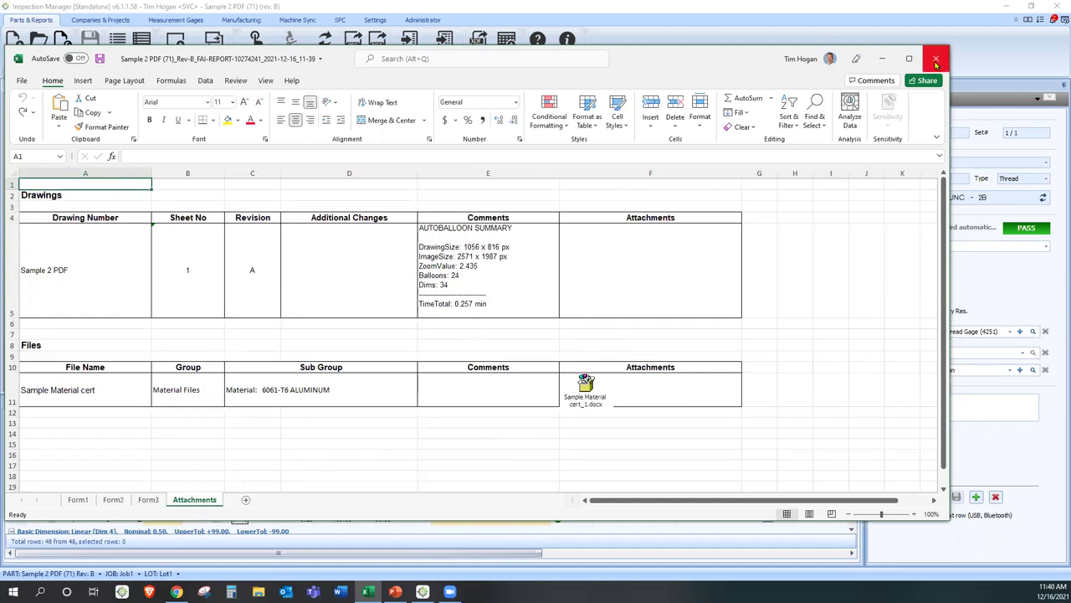
{"action": "left_click", "coordinate": [935, 63]}
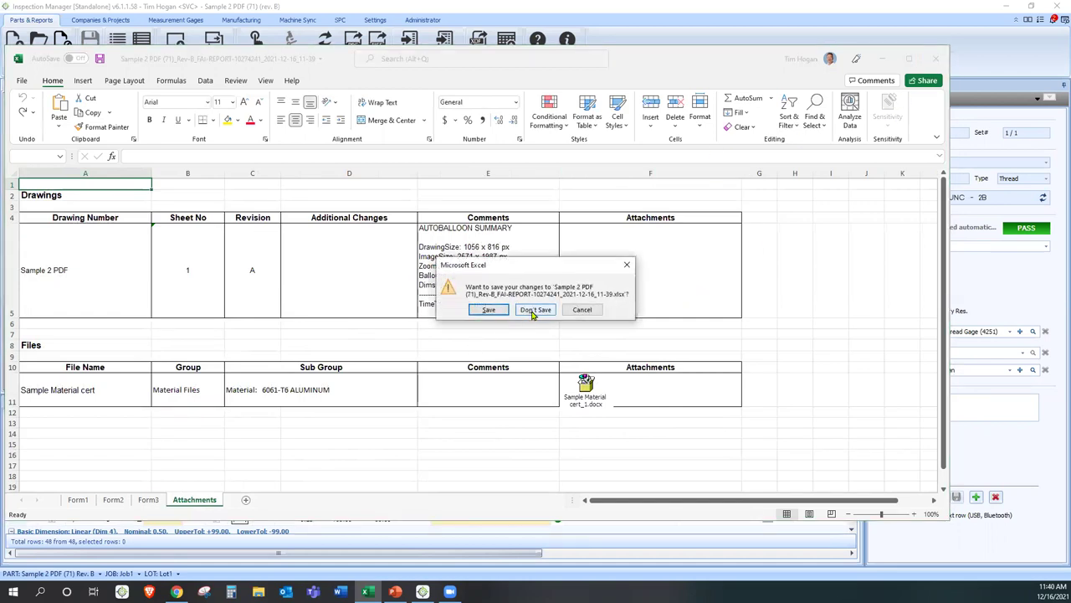
{"action": "left_click", "coordinate": [533, 311]}
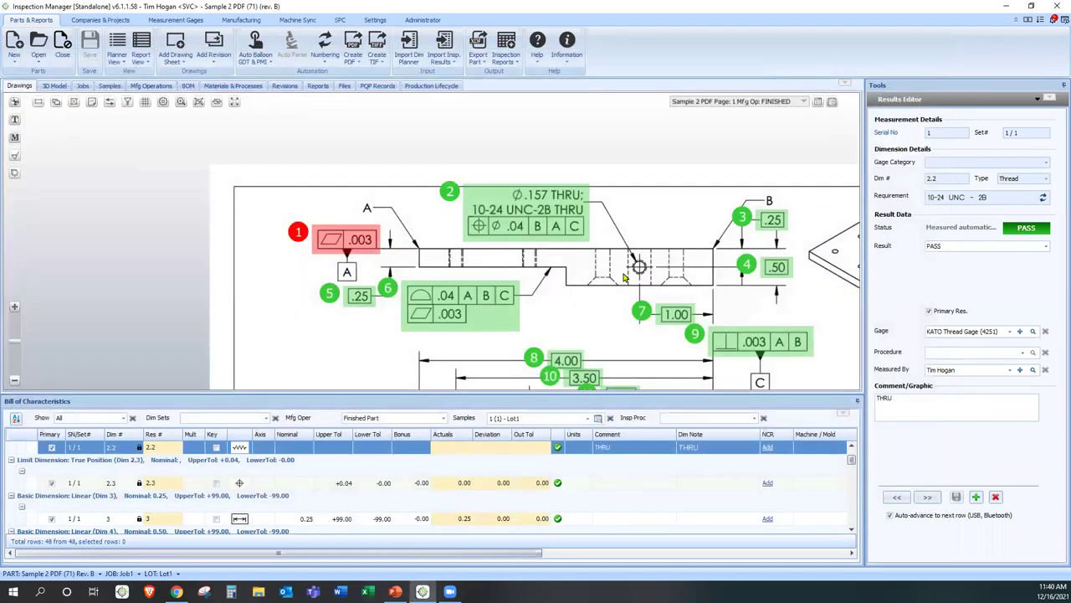
- Open the AS9102 Rev B report from the Reports list in Excel
{"action": "scroll", "coordinate": [624, 279], "scroll_direction": "down", "scroll_amount": 1}
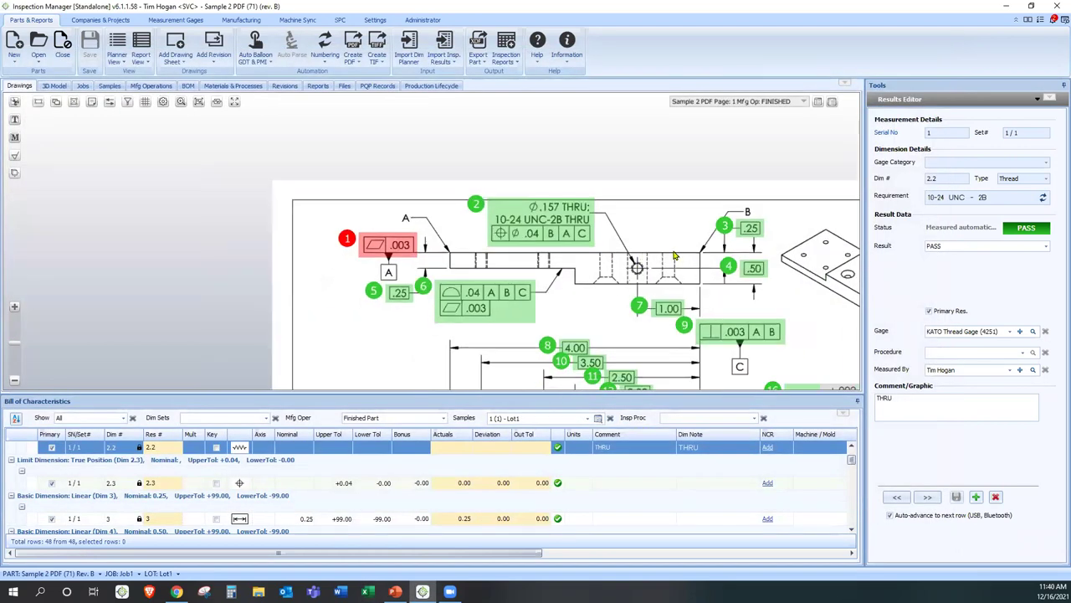
{"action": "left_click", "coordinate": [318, 87]}
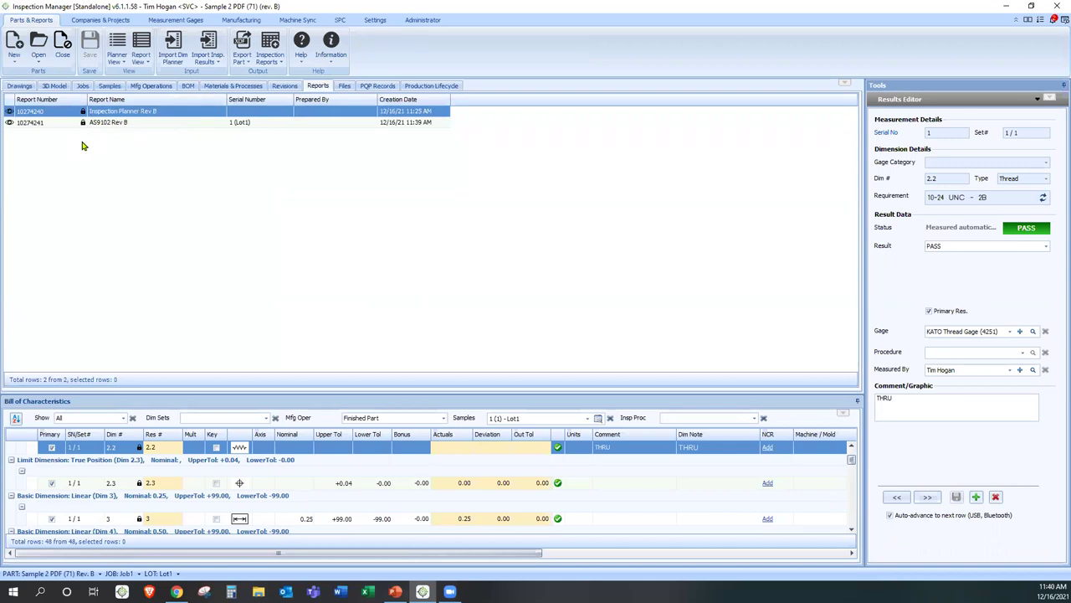
{"action": "left_click", "coordinate": [8, 124]}
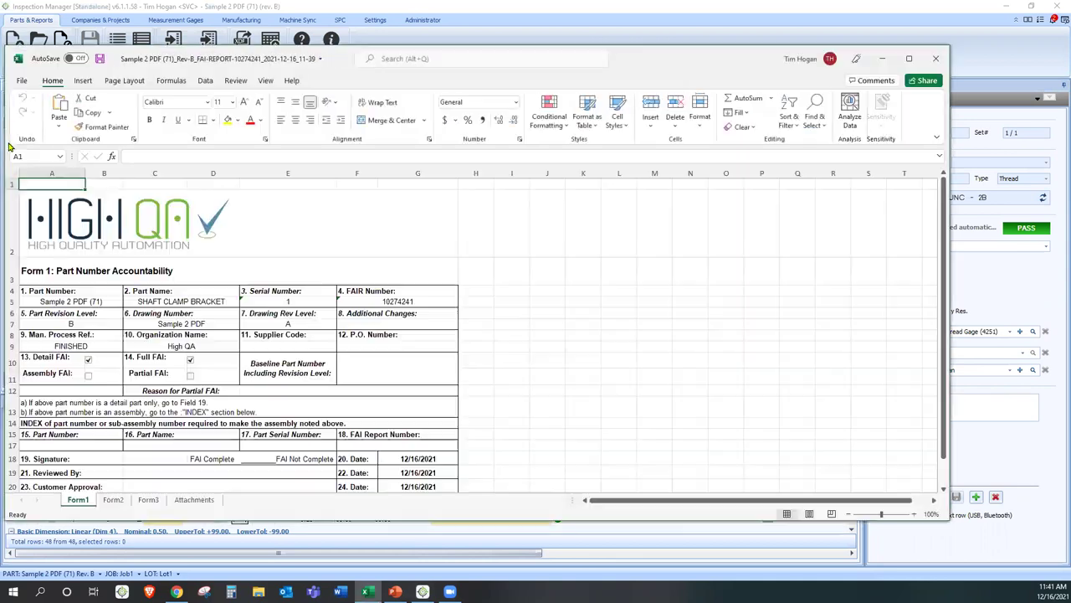
- Scroll through the Form3 characteristic results, then close the AS9102 Rev B workbook
{"action": "left_click", "coordinate": [148, 500]}
{"action": "scroll", "coordinate": [380, 344], "scroll_direction": "down", "scroll_amount": 2}
{"action": "scroll", "coordinate": [380, 344], "scroll_direction": "up", "scroll_amount": 2}
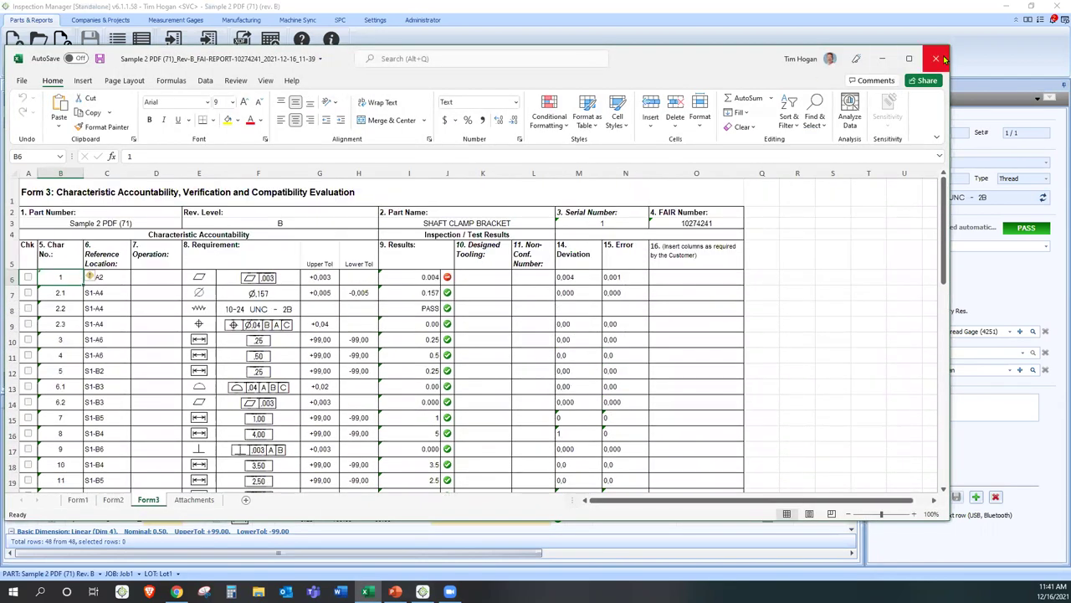
{"action": "left_click", "coordinate": [939, 58]}
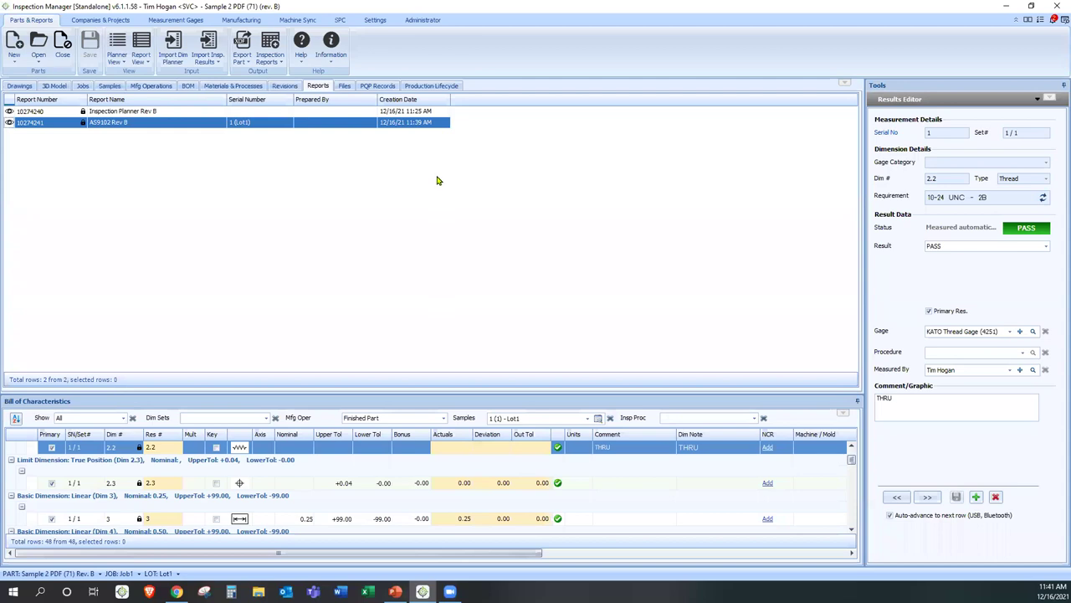
- Return to the ballooned drawing, zoom out, and switch to the PowerPoint presentation
{"action": "left_click", "coordinate": [371, 92]}
{"action": "left_click", "coordinate": [23, 85]}
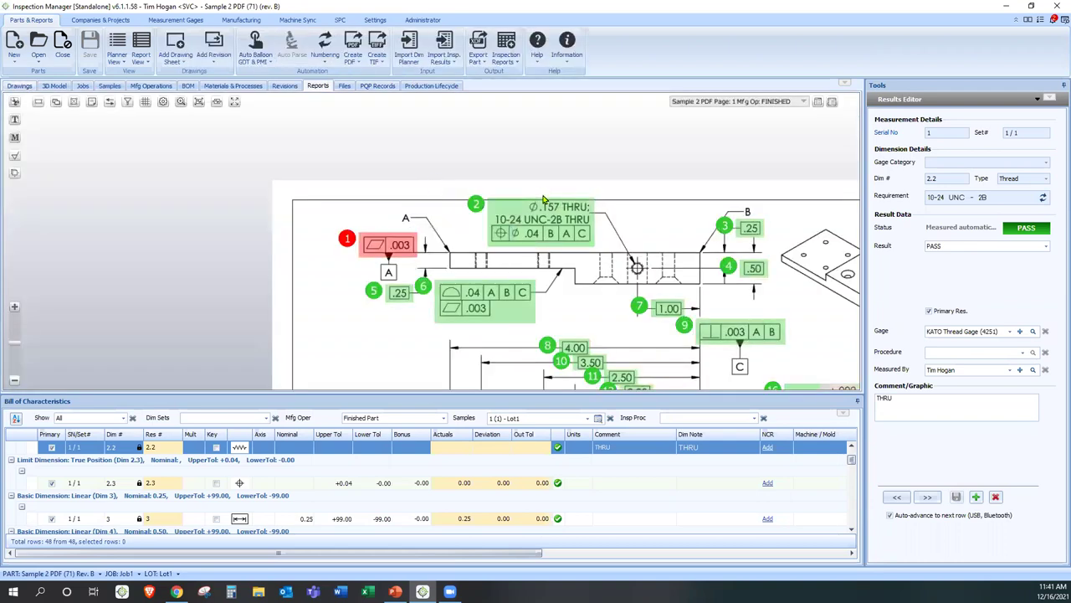
{"action": "scroll", "coordinate": [547, 207], "scroll_direction": "down", "scroll_amount": 3}
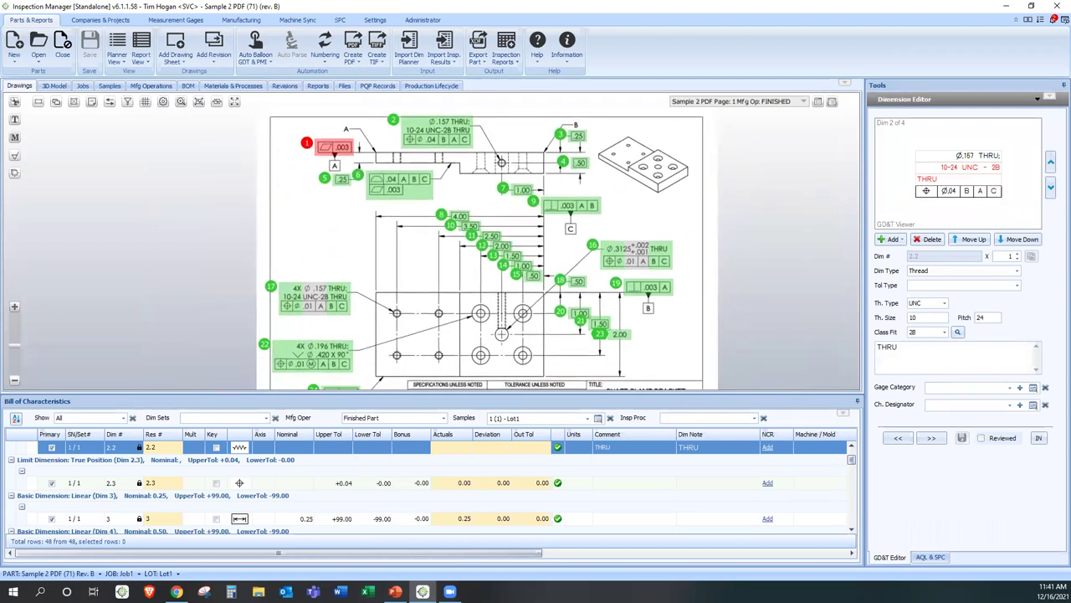
{"action": "left_click", "coordinate": [395, 592]}
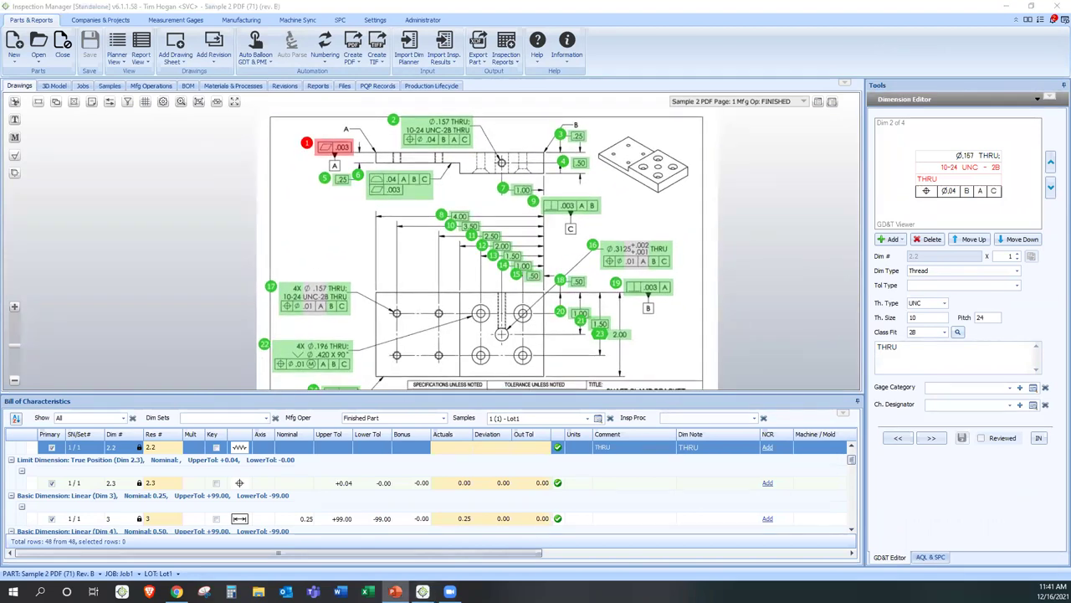